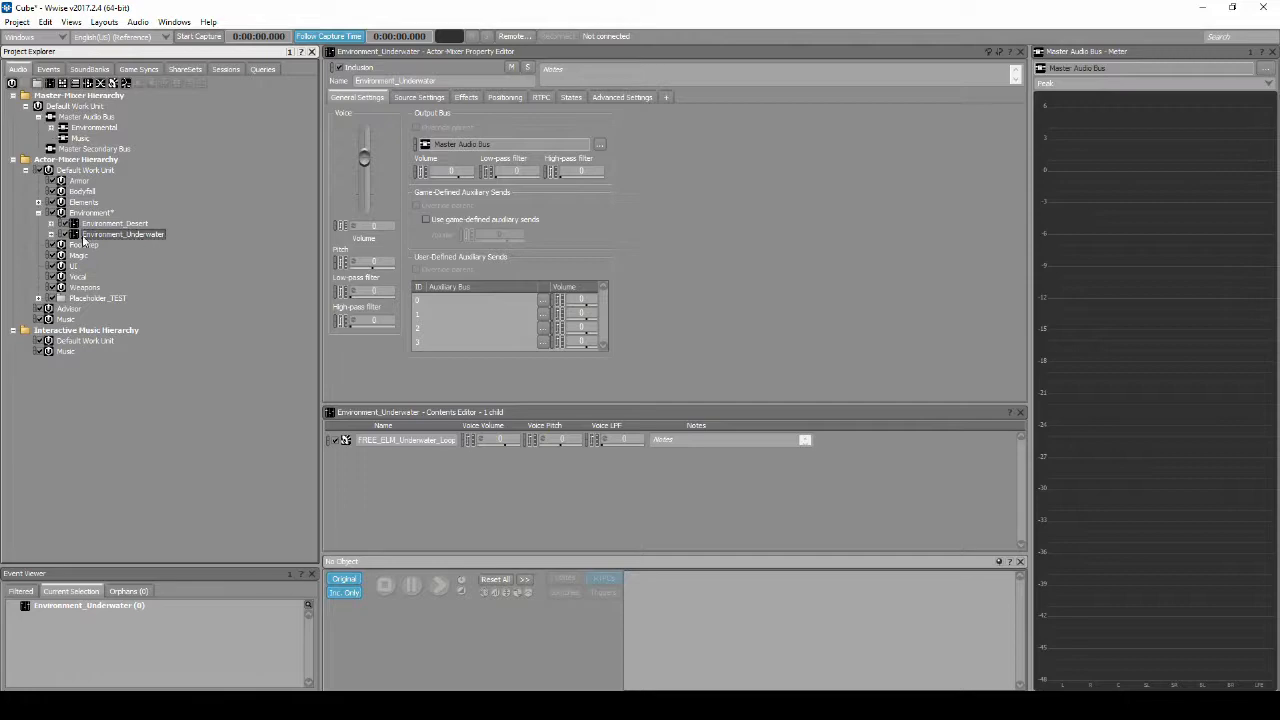
- Enable infinite looping for the FREE_ELM_Underwater_Loop_01 sound inside the Environment_Underwater actor-mixer
left_click(51, 234)
left_click(111, 249)
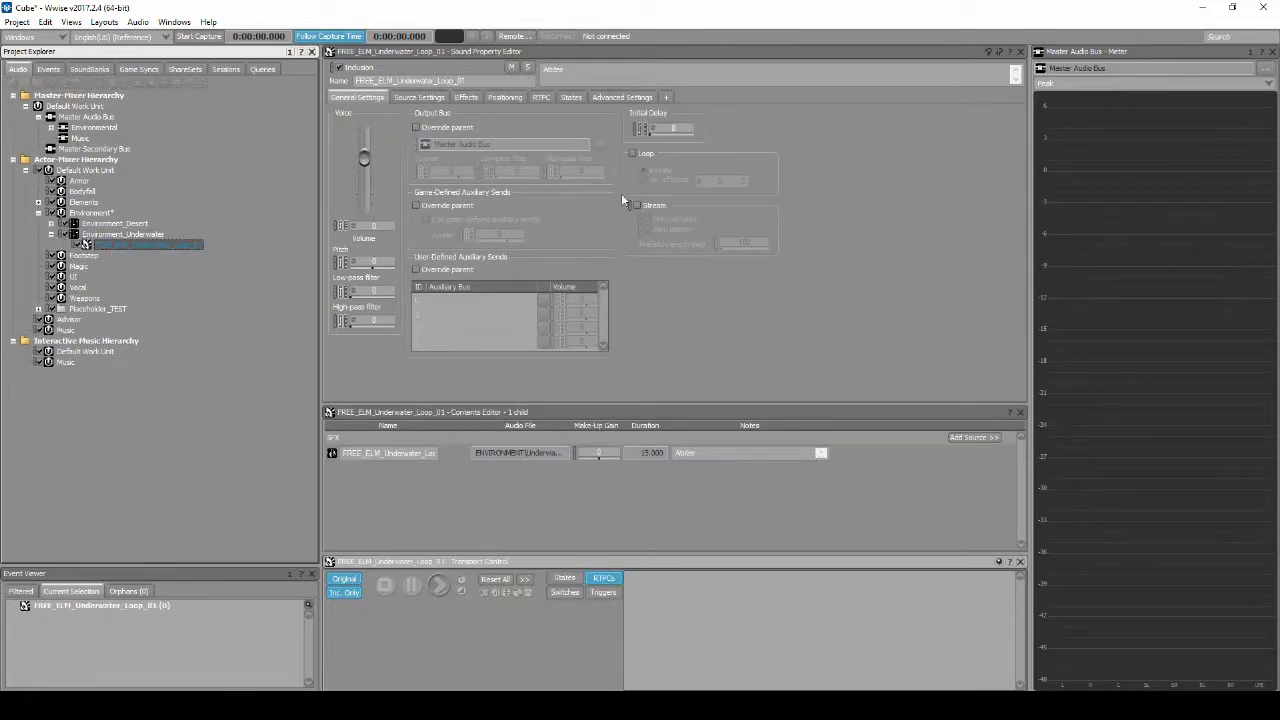
left_click(633, 155)
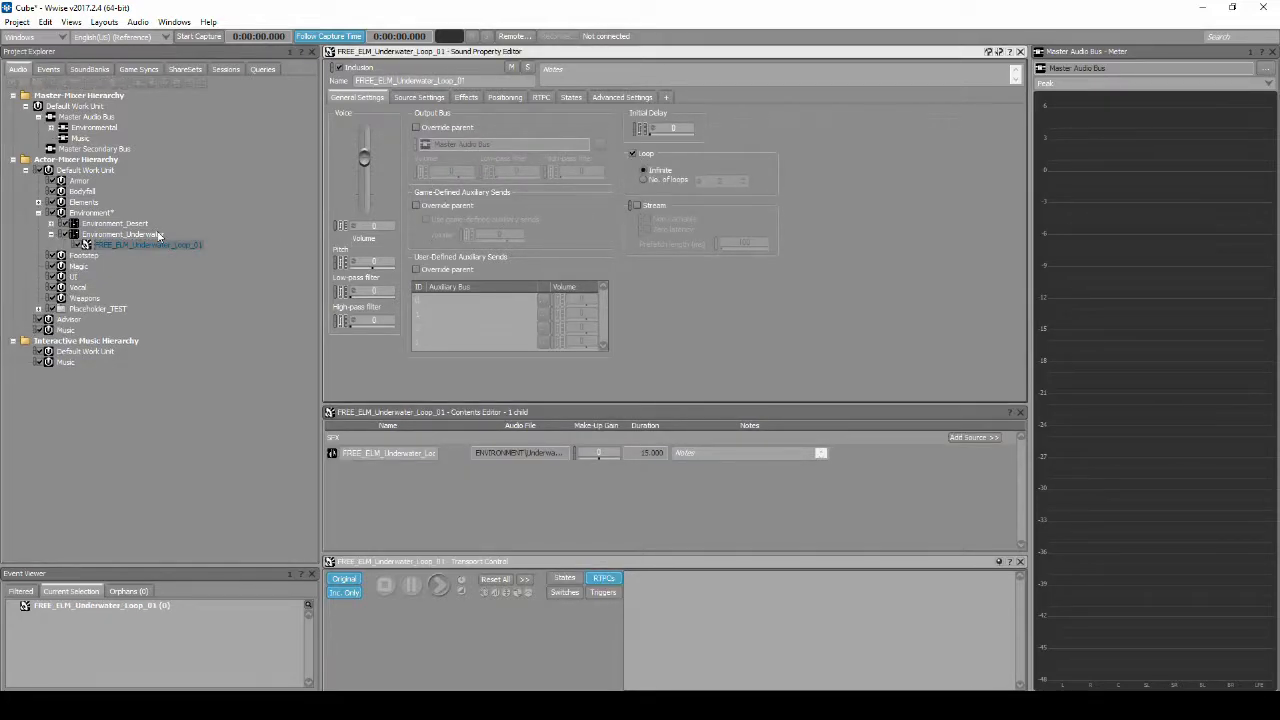
- Move the Map_Loaded event from the Unused folder into the Environment work unit of the Events hierarchy
left_click(52, 70)
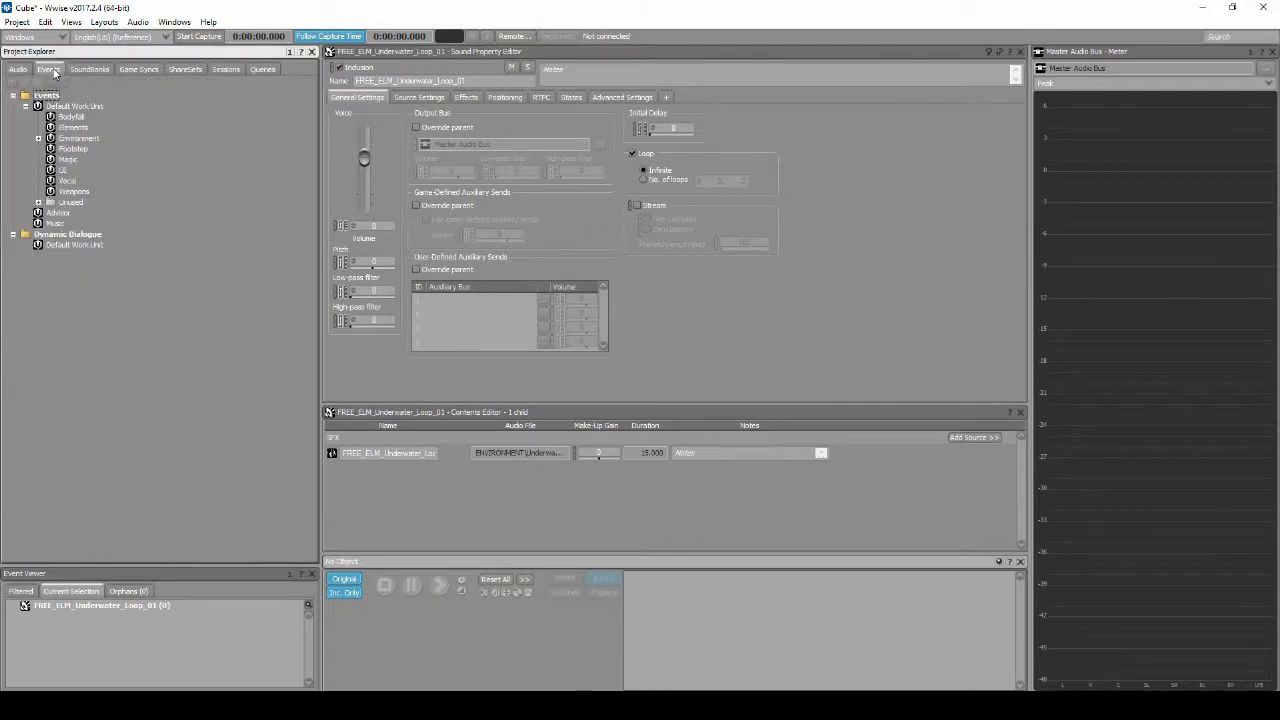
left_click(38, 202)
scroll(105, 277, "down", 5)
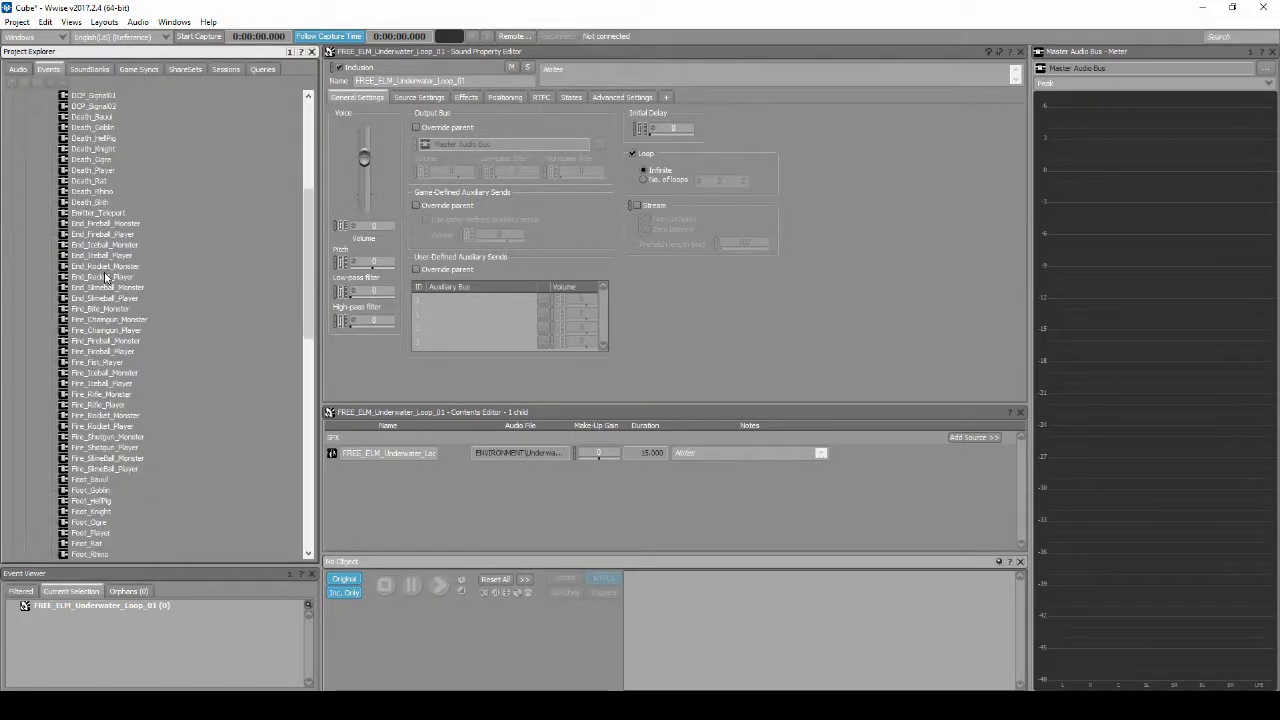
scroll(105, 277, "down", 15)
left_click(99, 258)
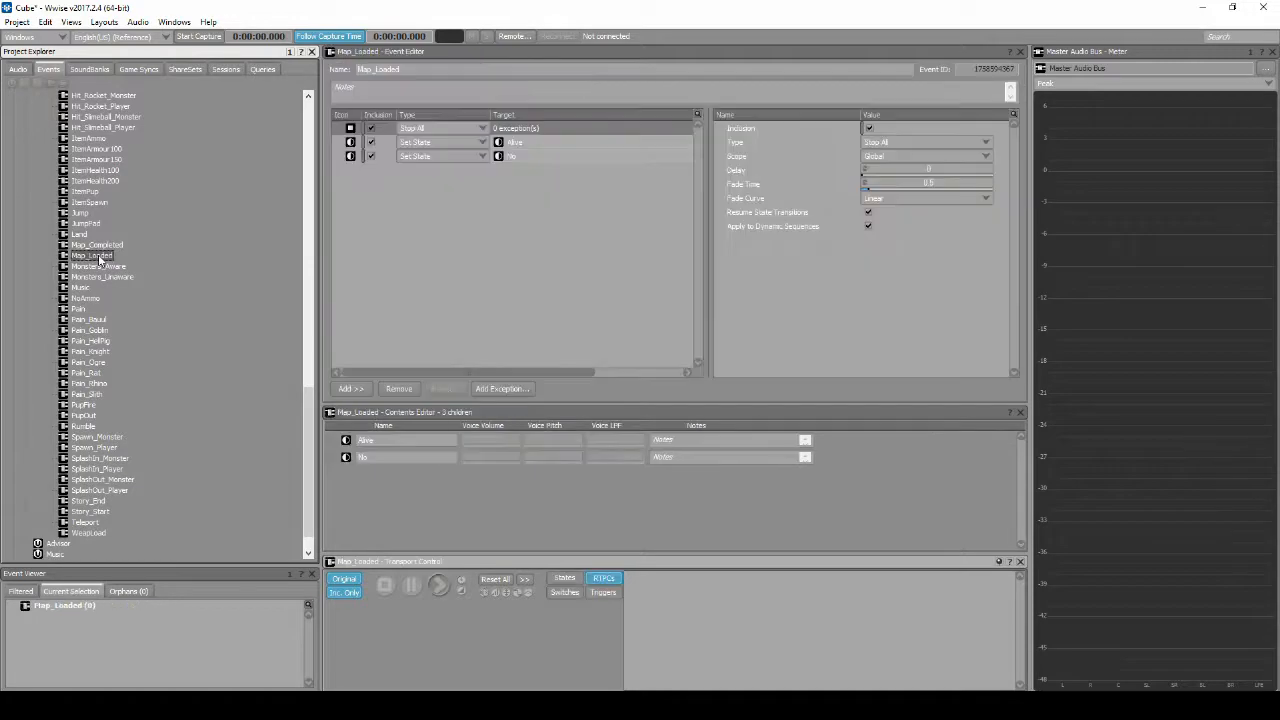
right_click(99, 258)
left_click(141, 386)
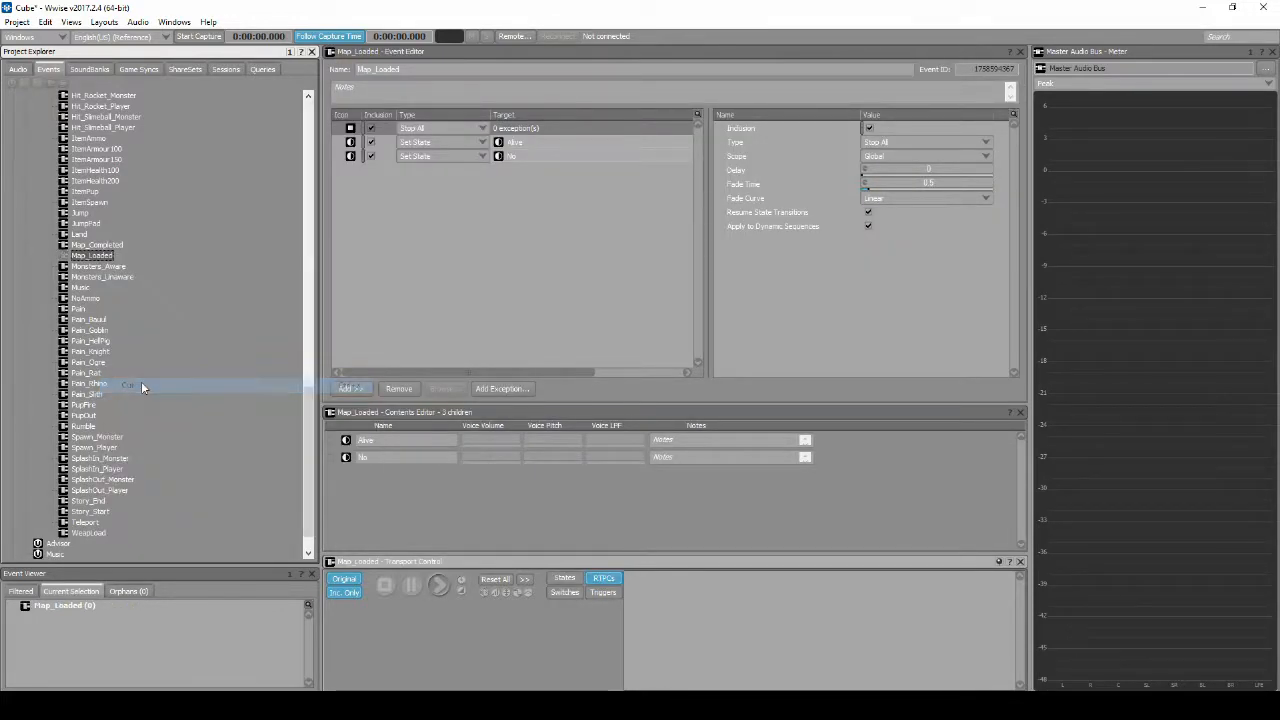
scroll(148, 310, "up", 20)
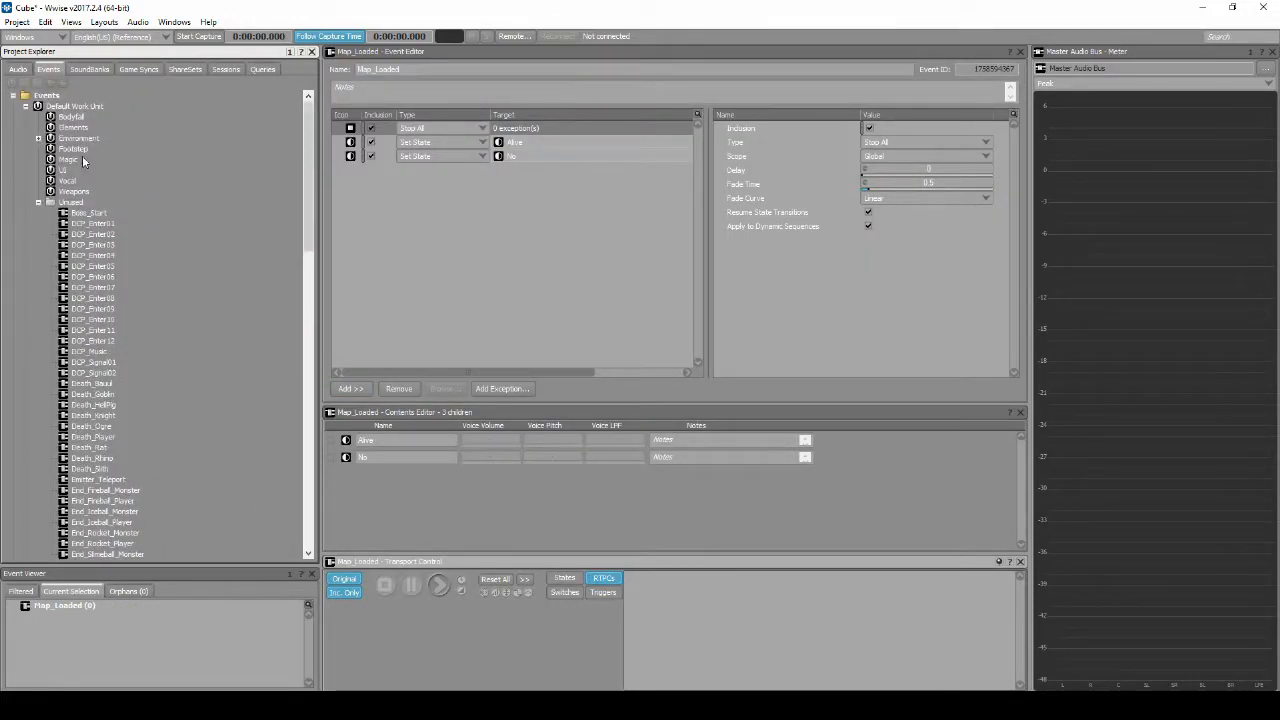
double_click(50, 138)
right_click(60, 138)
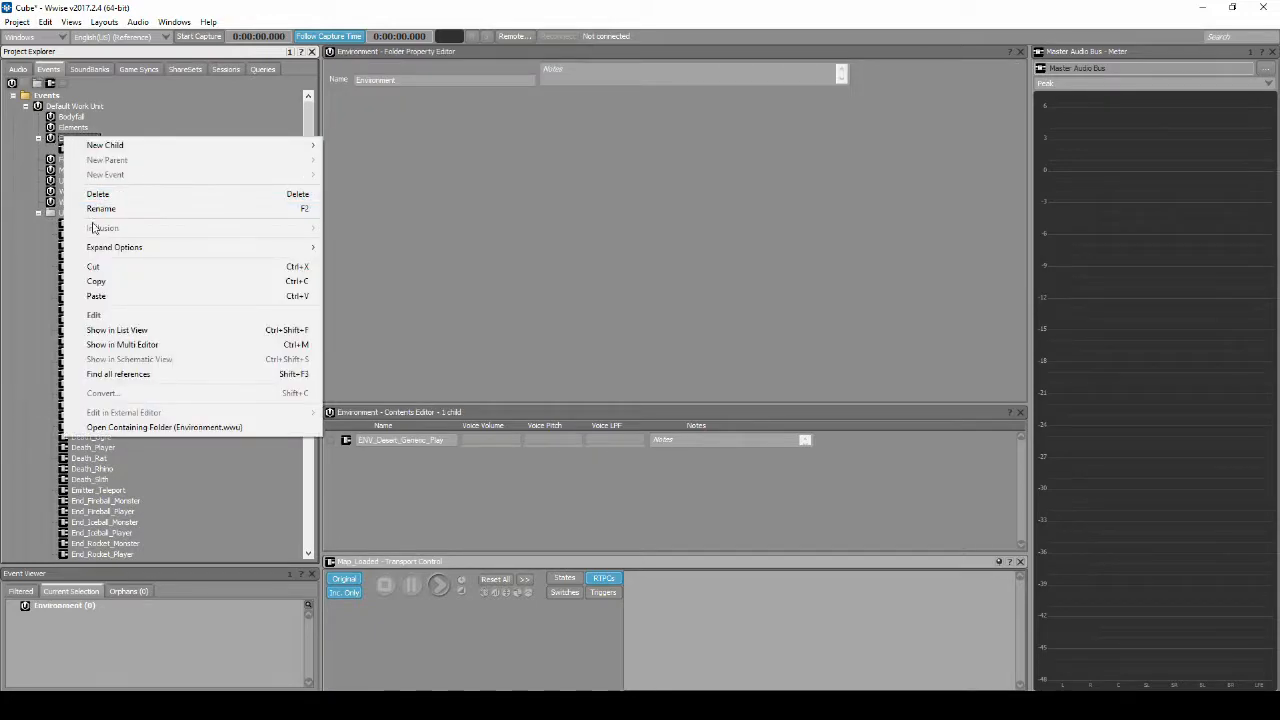
left_click(103, 296)
- Add a Play action to the Map_Loaded event targeting FREE_ELM_Underwater_Loop_01, with a fade time of 0.5
left_click(96, 161)
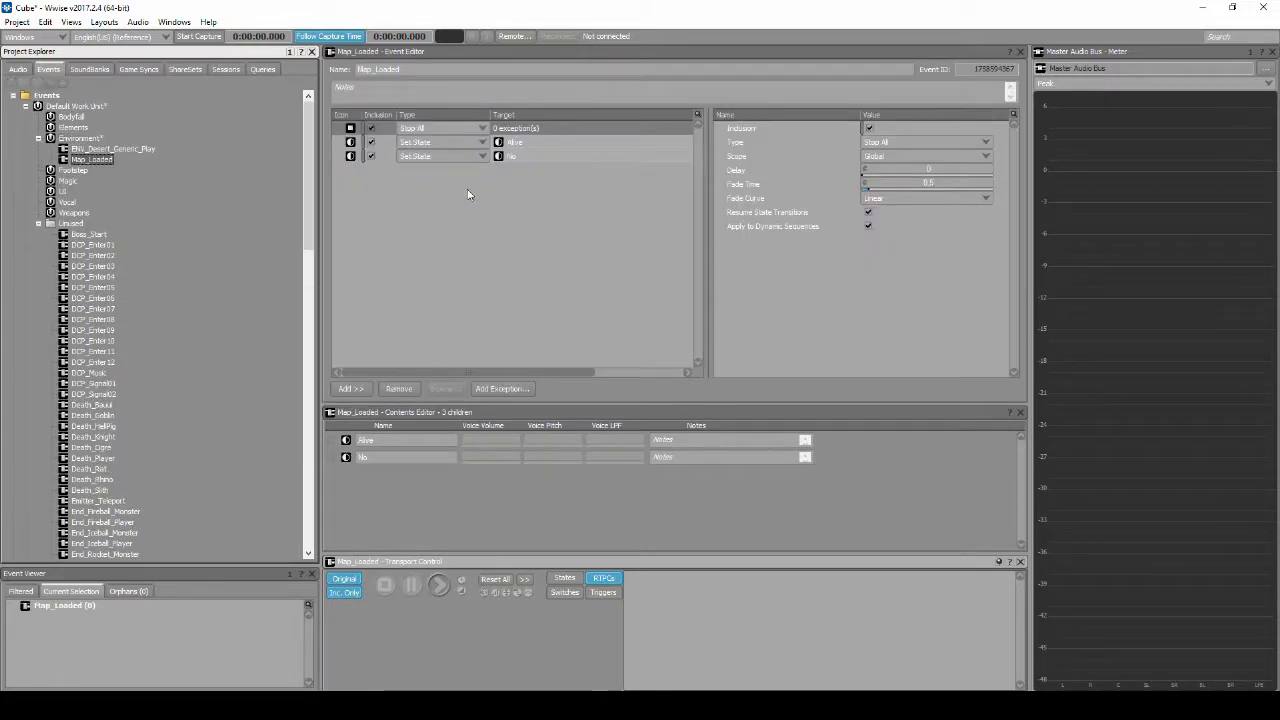
right_click(468, 191)
mouse_move(505, 198)
left_click(684, 217)
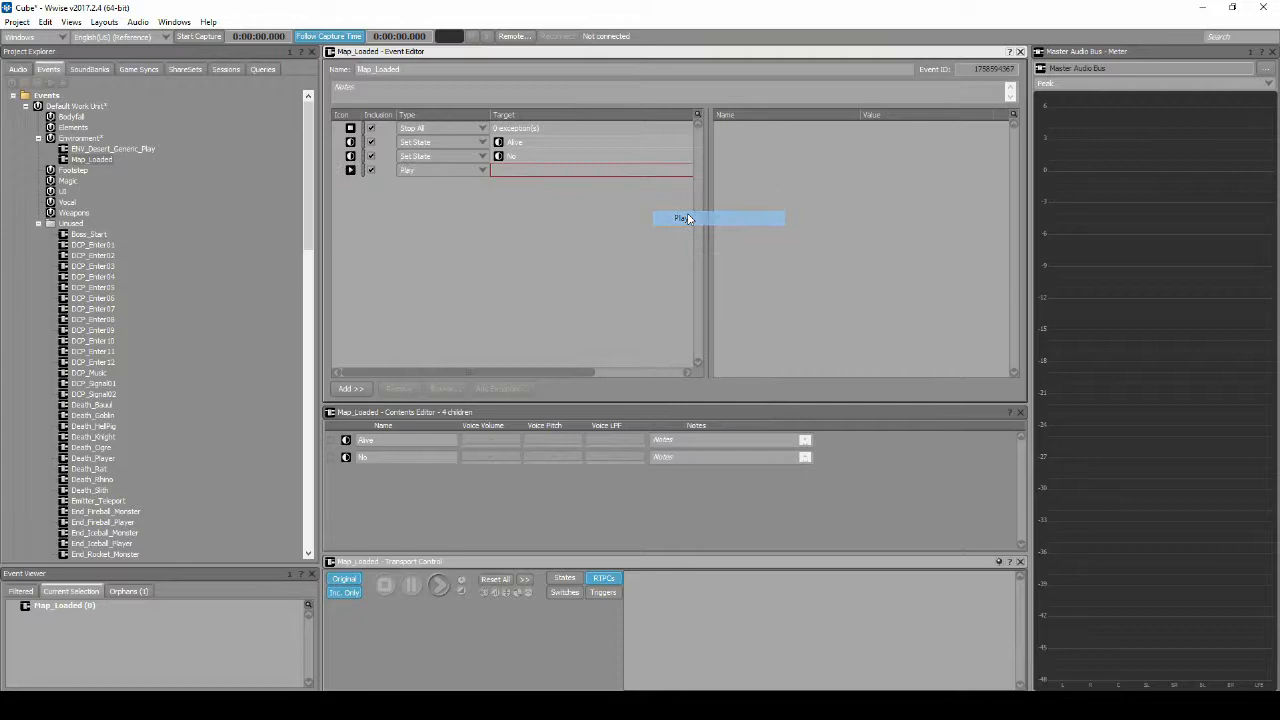
left_click(569, 177)
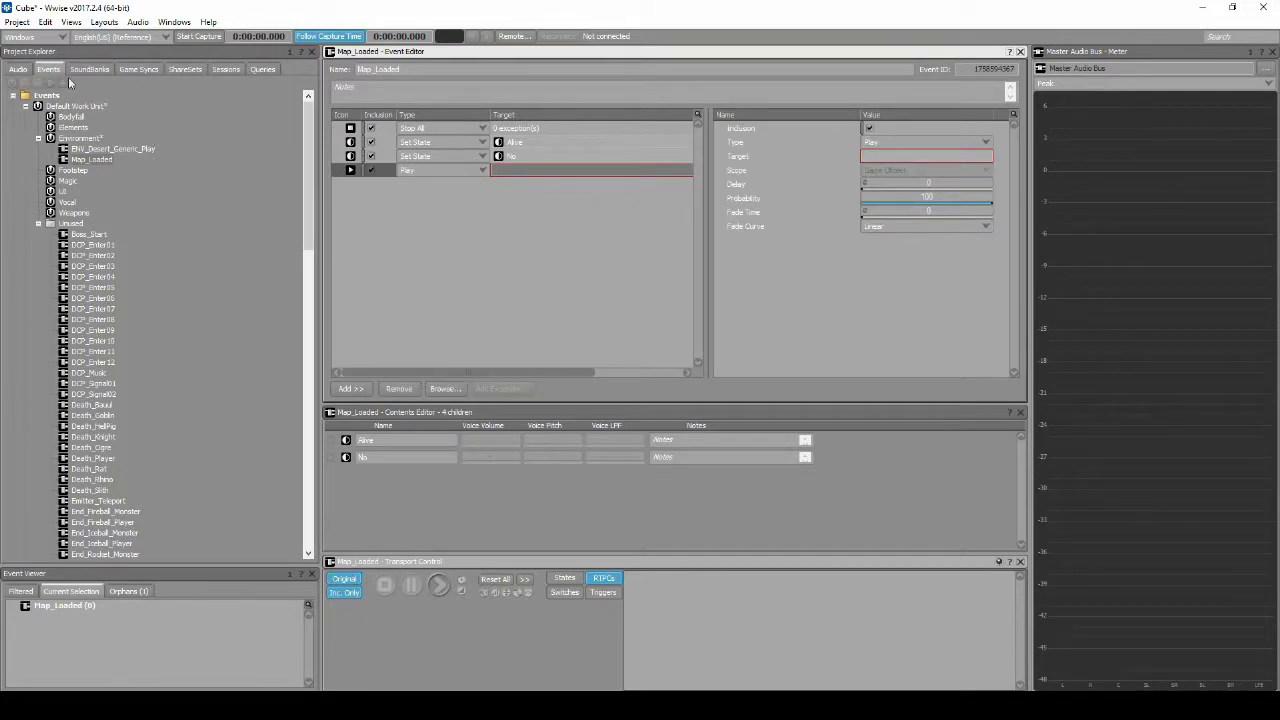
left_click(20, 70)
left_click_drag(268, 220, 531, 171)
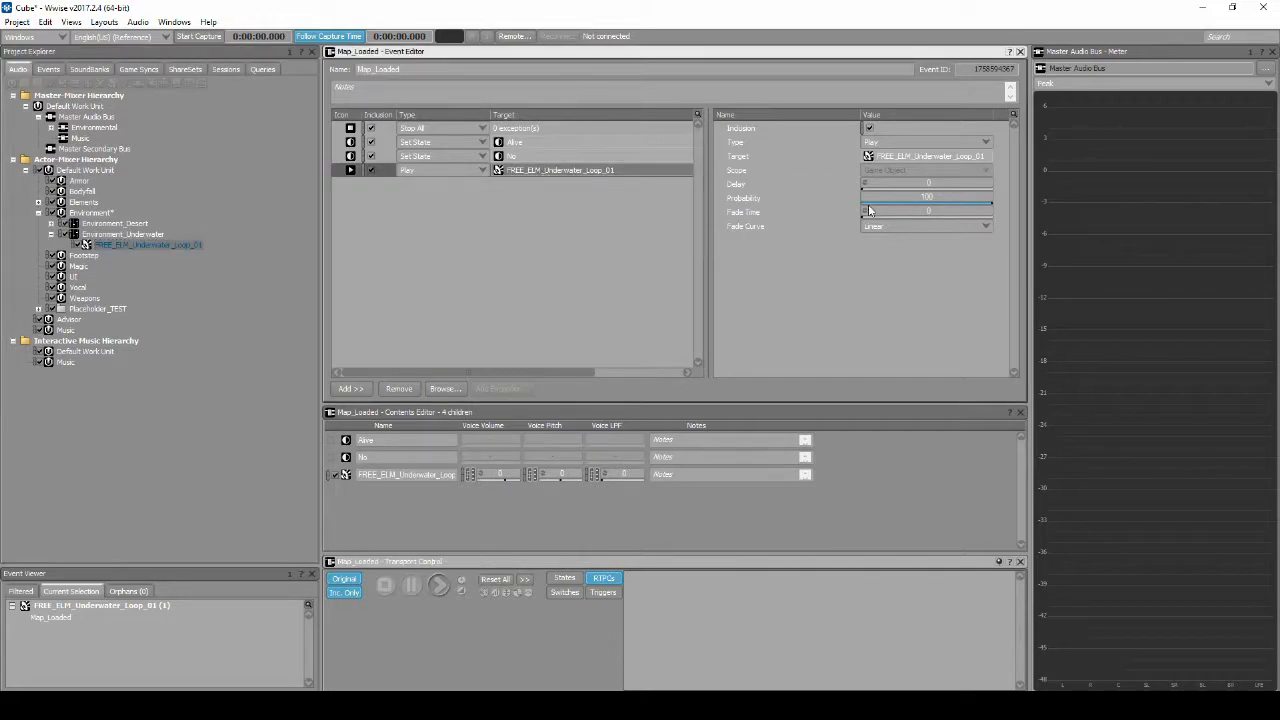
left_click(937, 212)
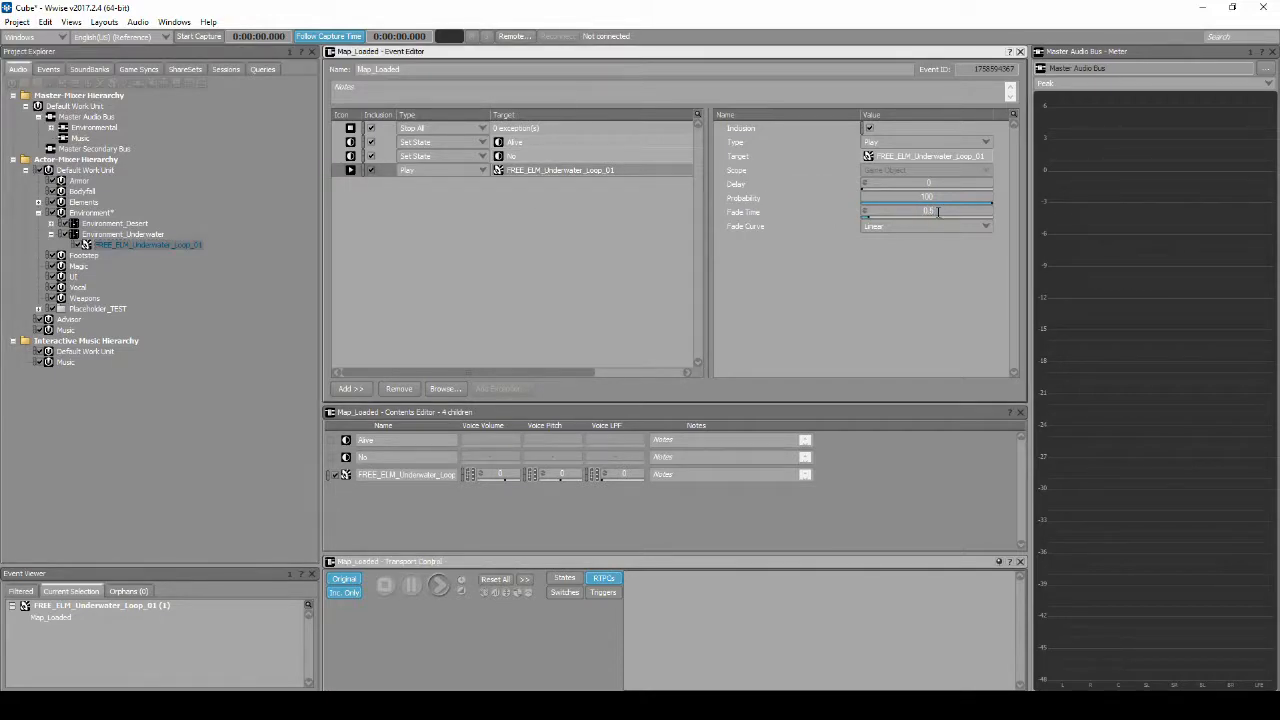
- Add the PlayerInWater state group to the Environment_Underwater actor-mixer
left_click(110, 236)
left_click(110, 236)
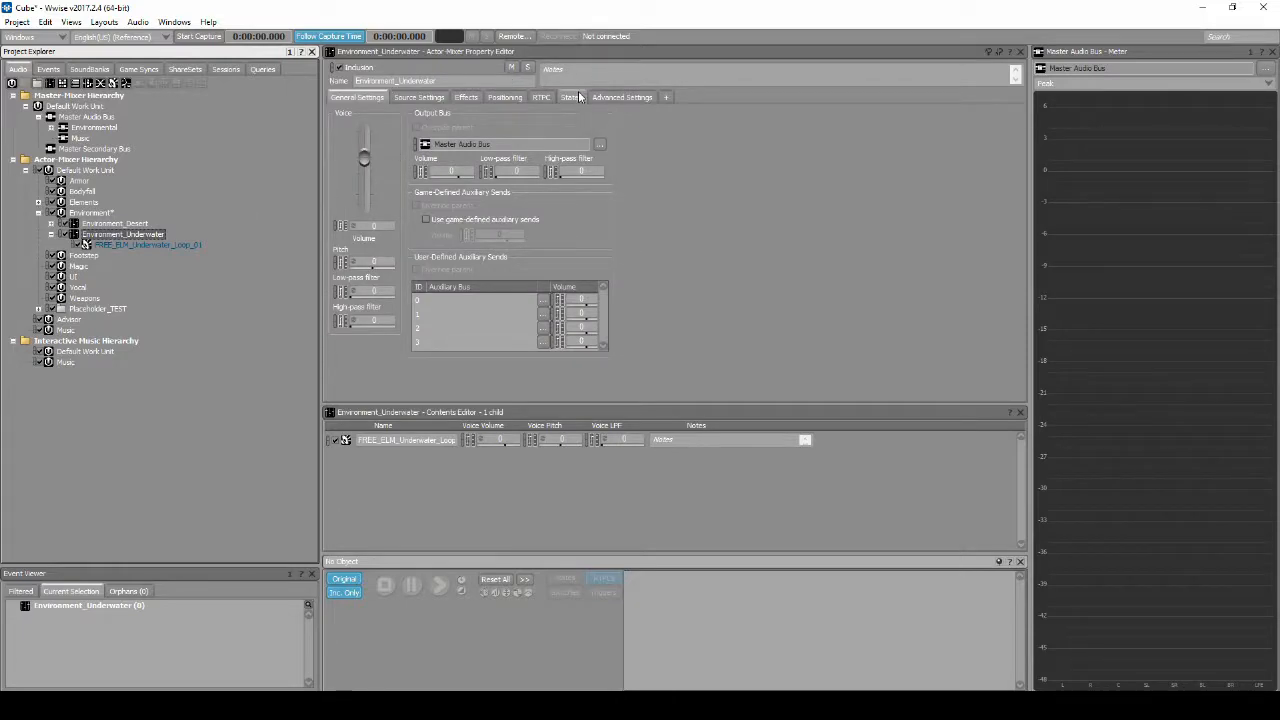
left_click(571, 97)
left_click(389, 126)
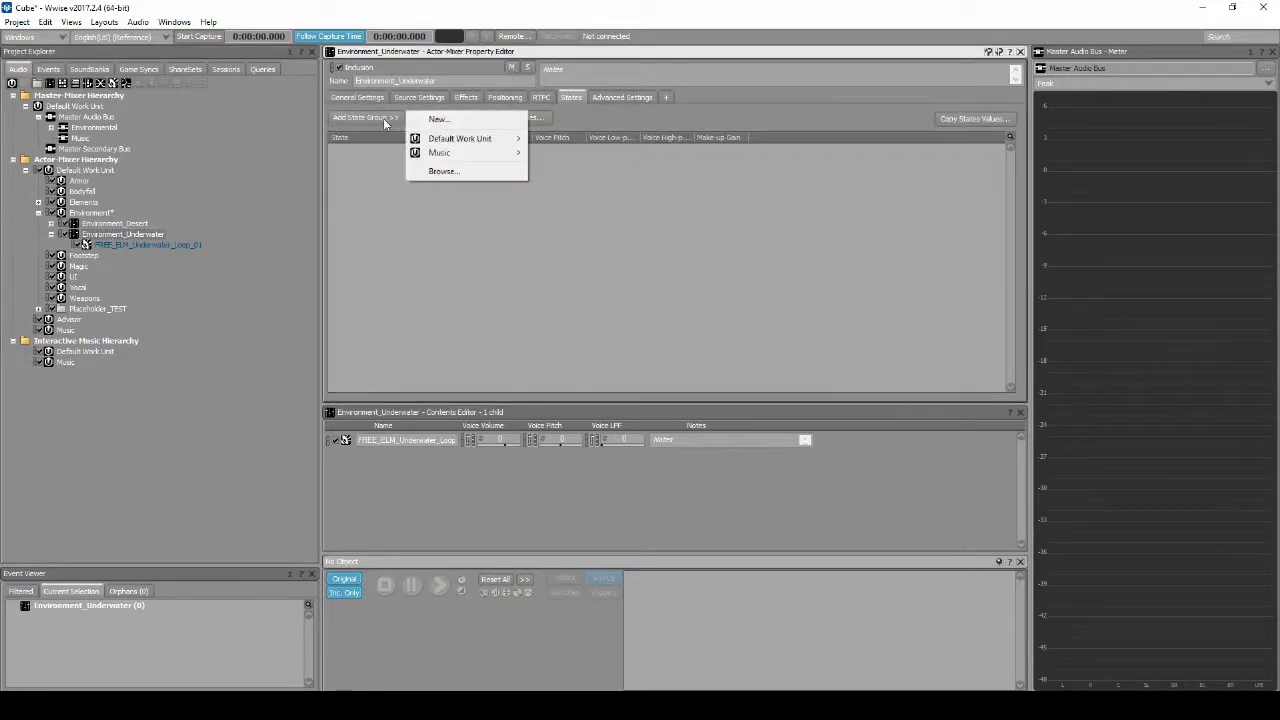
mouse_move(453, 146)
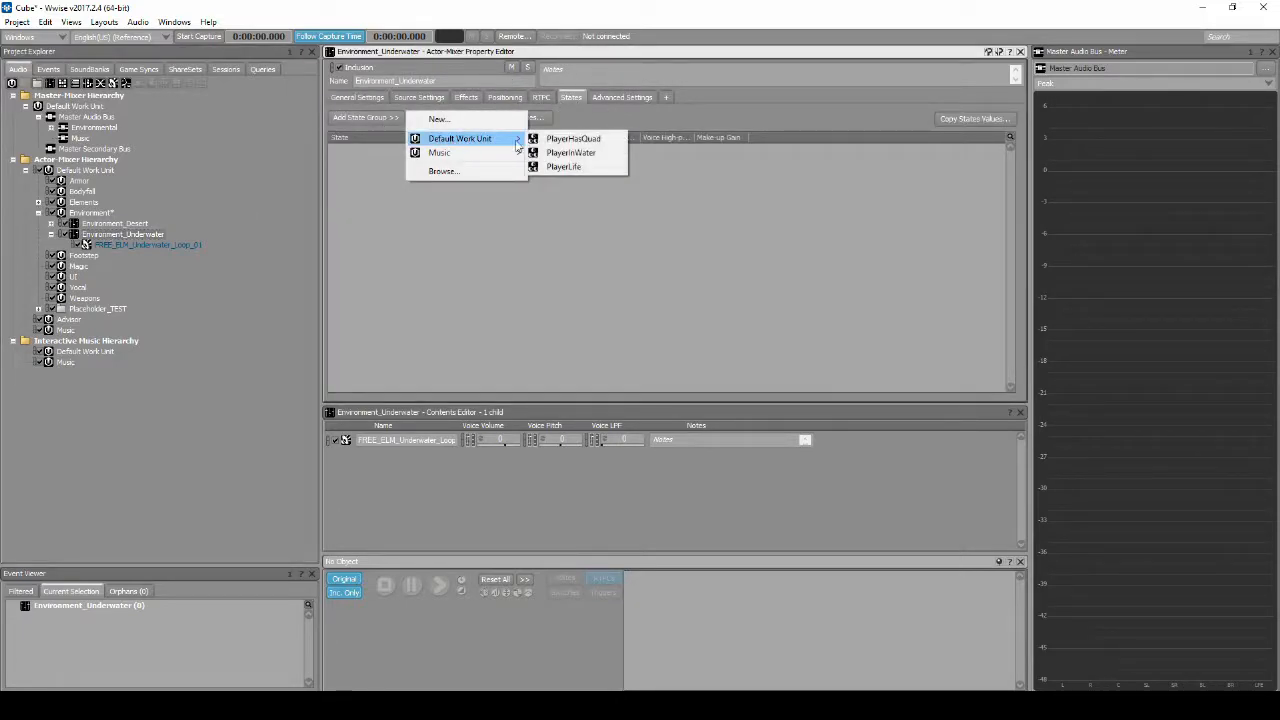
left_click(570, 153)
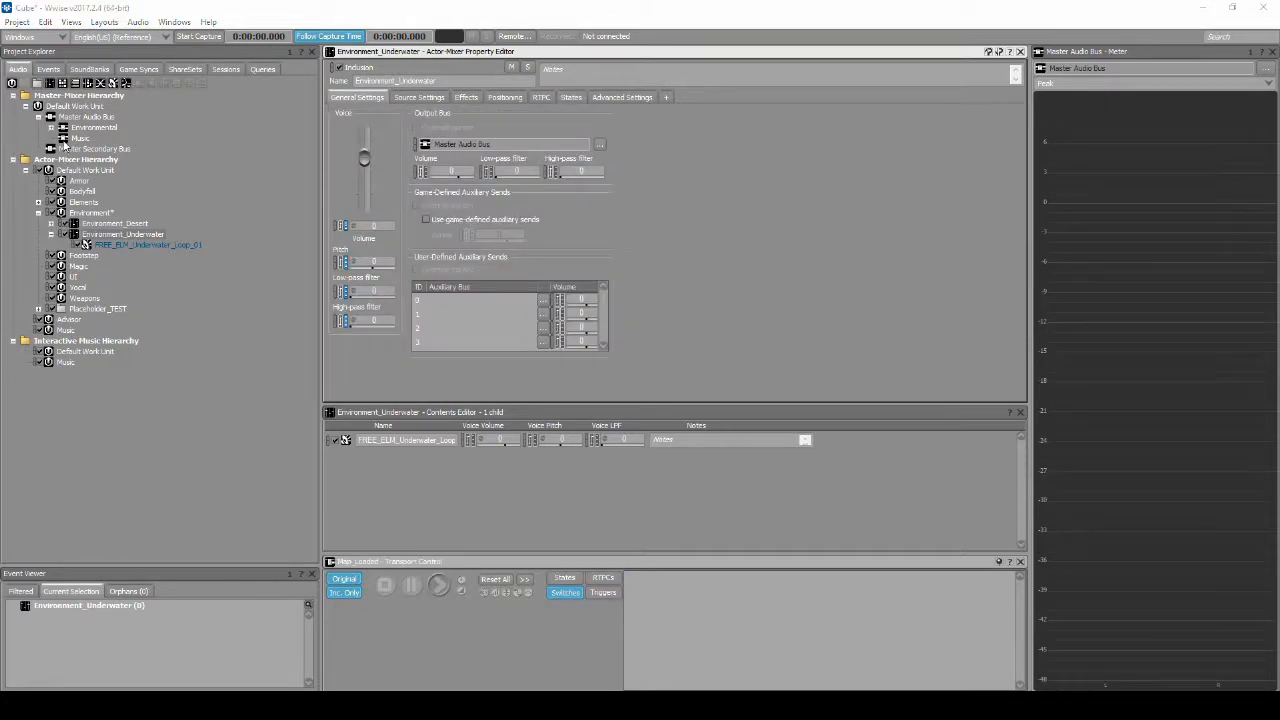
- Create a child audio bus named Environment under the SFX bus of the Environmental bus
left_click(51, 127)
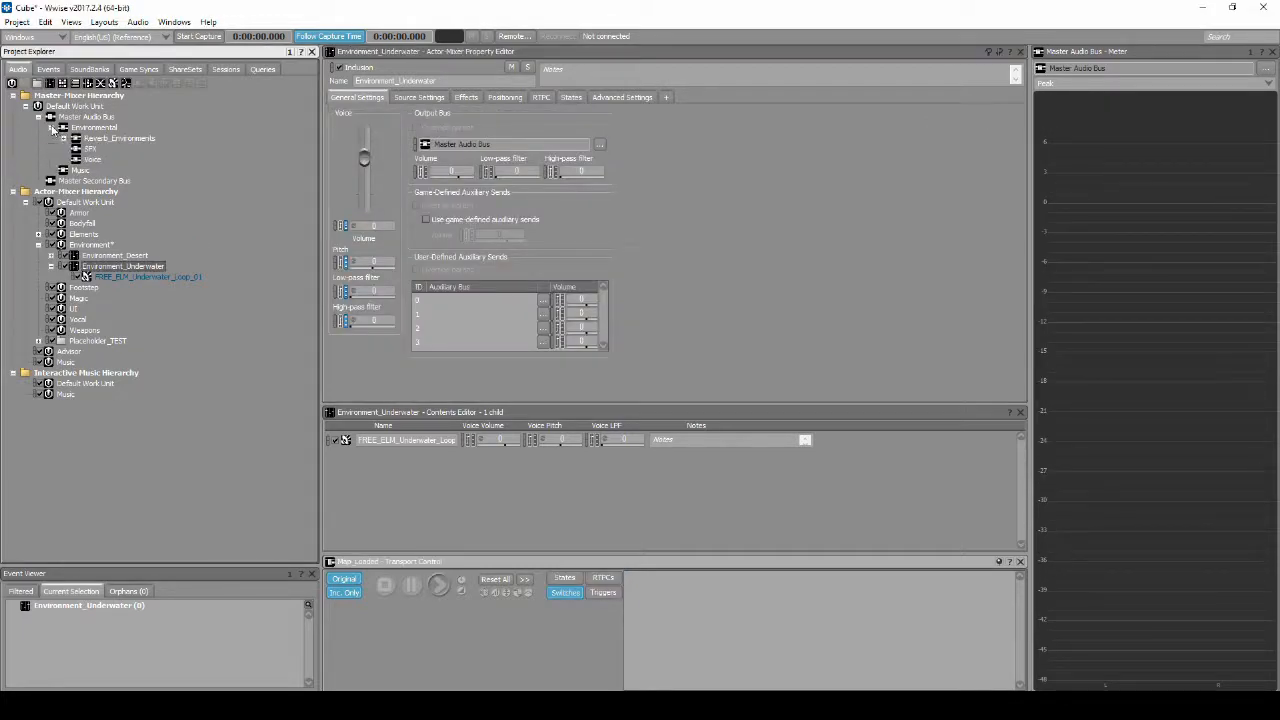
left_click(92, 151)
right_click(90, 148)
mouse_move(110, 157)
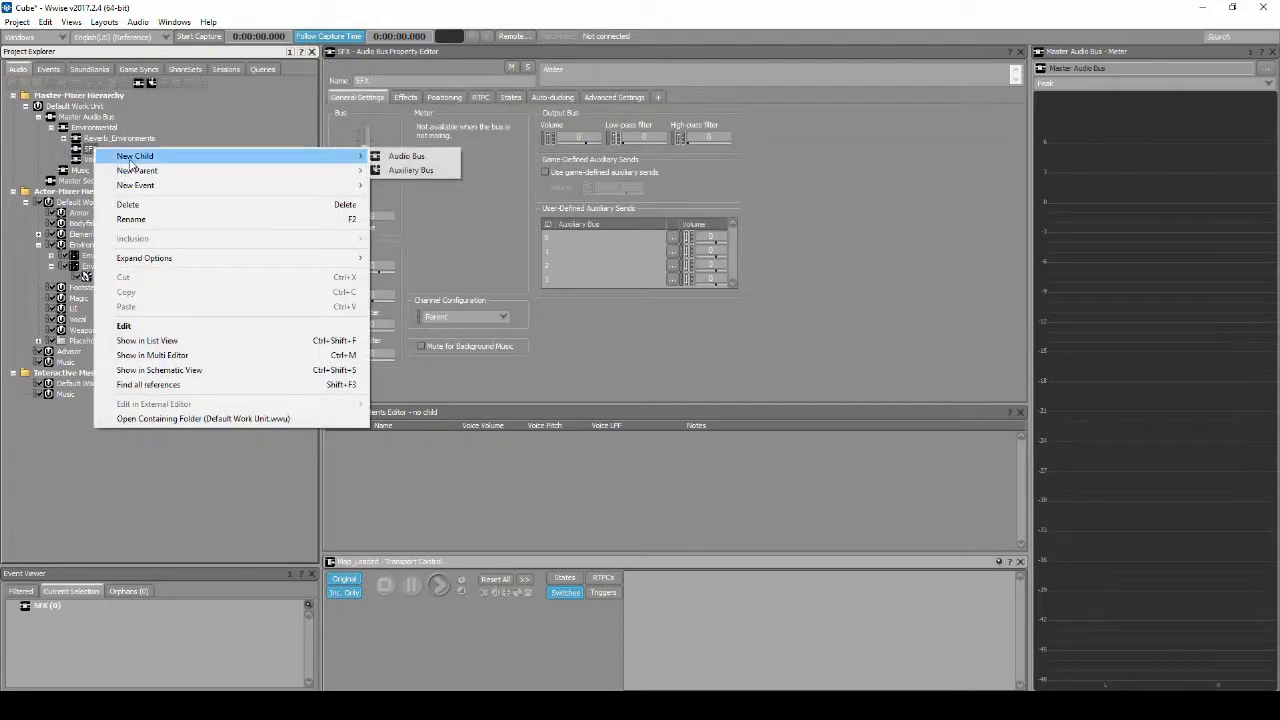
left_click(395, 158)
type("Environment")
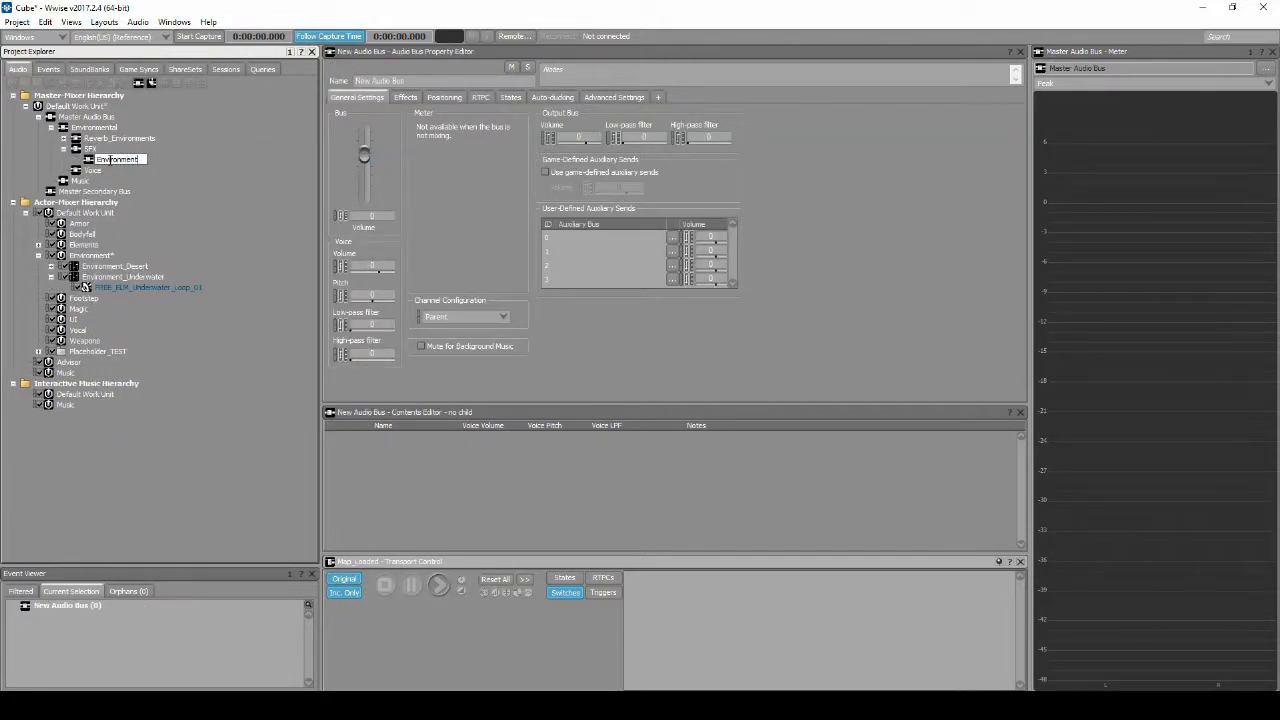
key("Return")
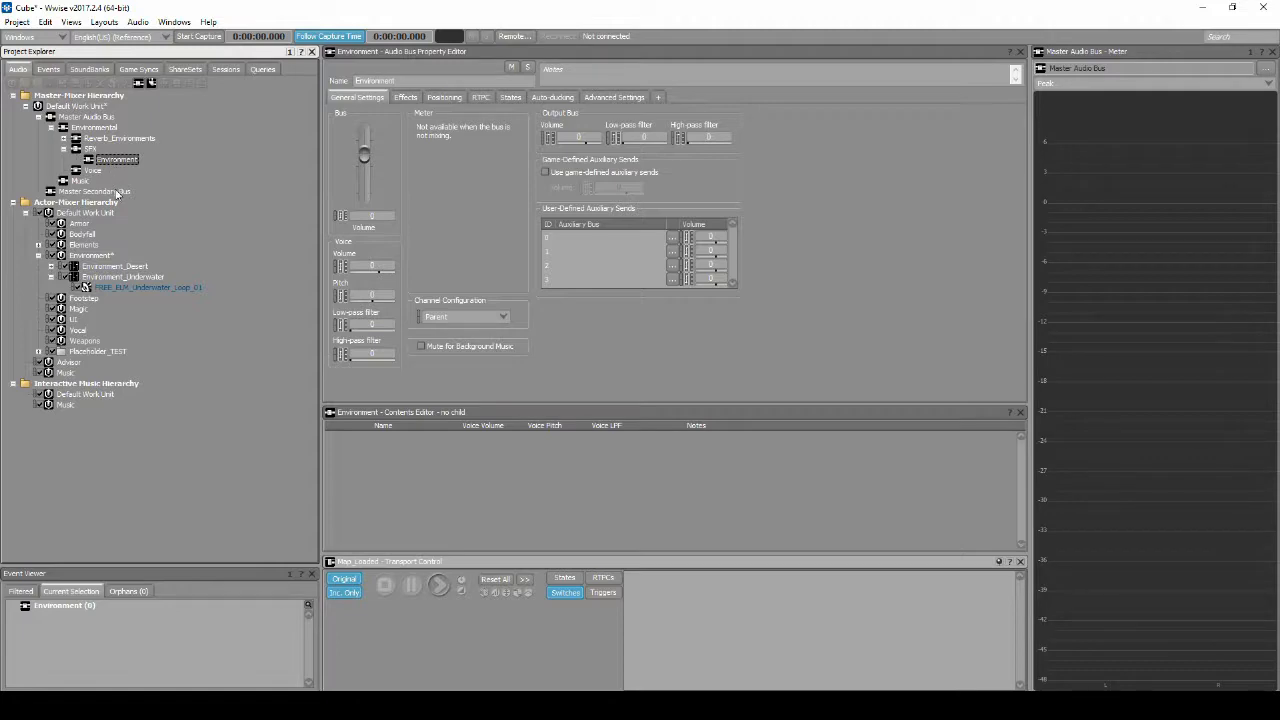
- Route the output of the Environment_Underwater actor-mixer to the Environment bus under SFX
left_click(128, 277)
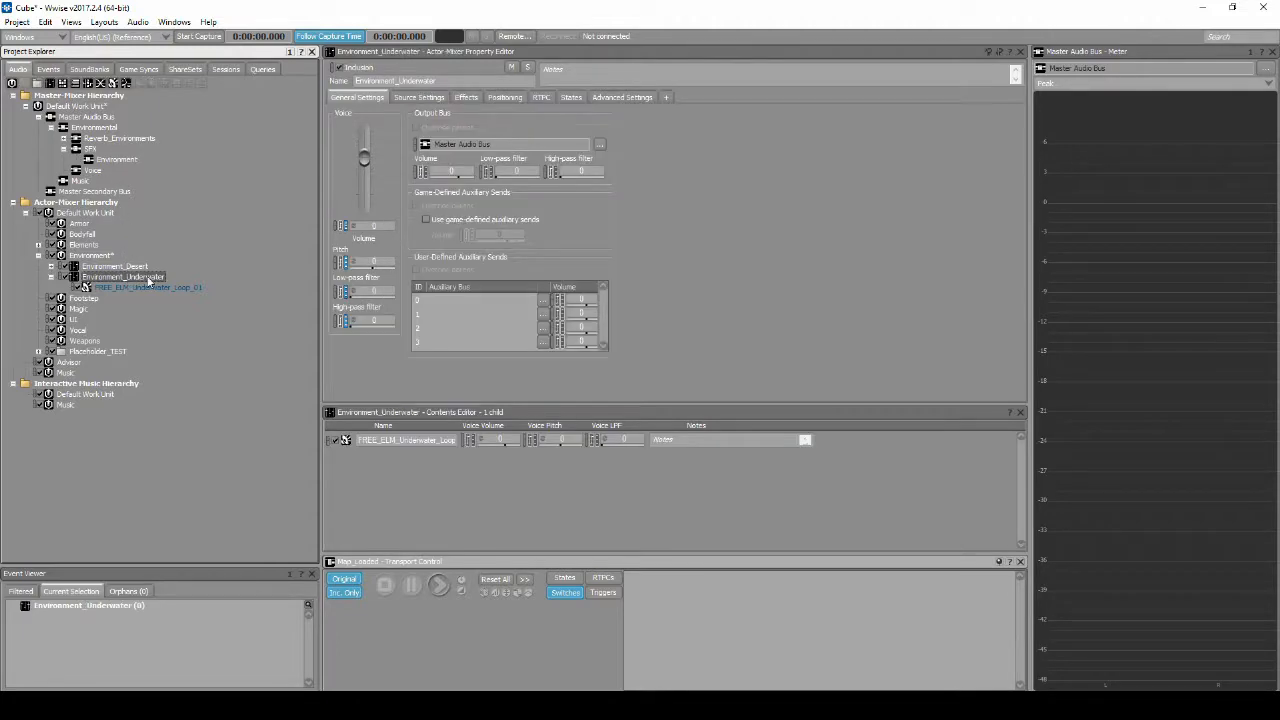
left_click(600, 144)
left_click(566, 232)
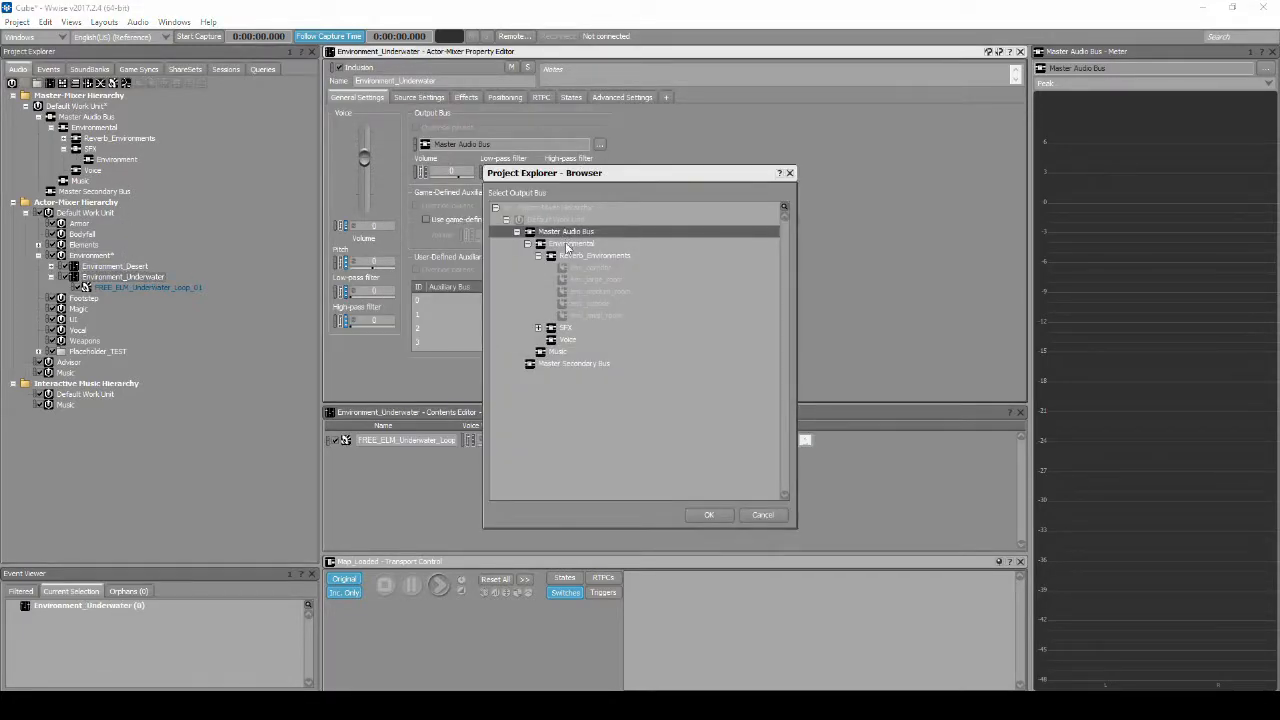
left_click(539, 328)
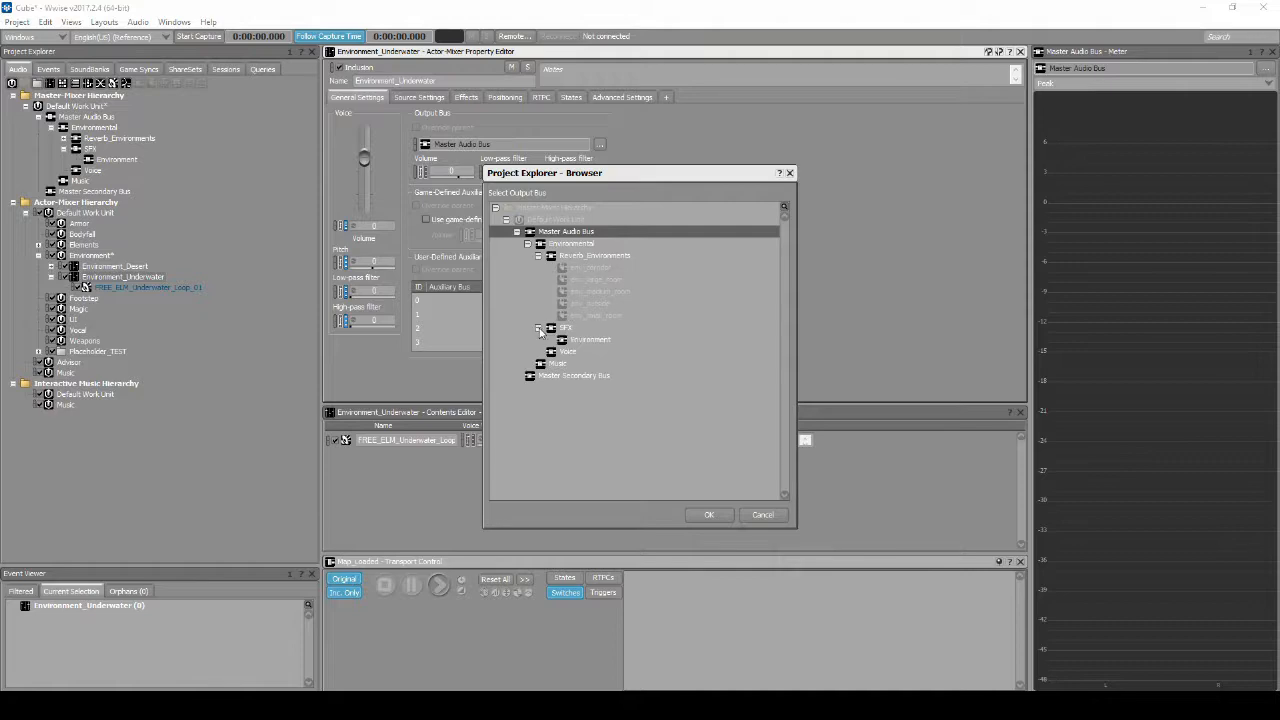
left_click(589, 342)
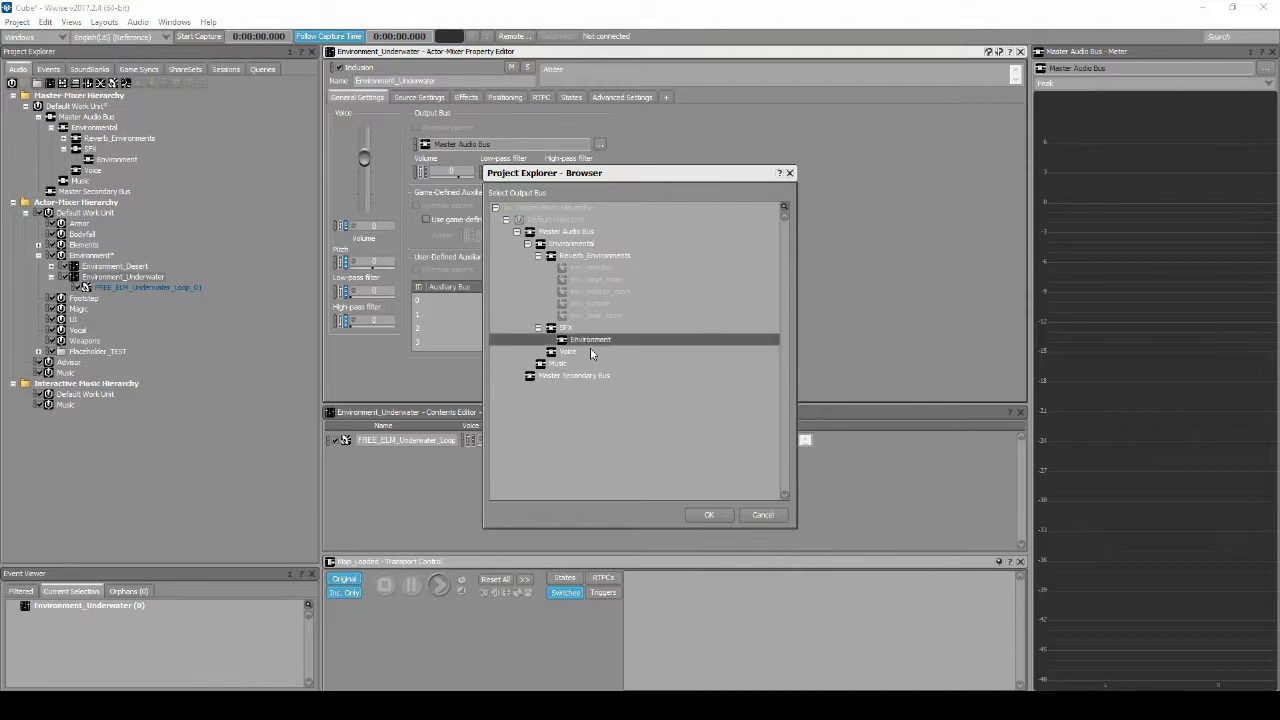
left_click(706, 512)
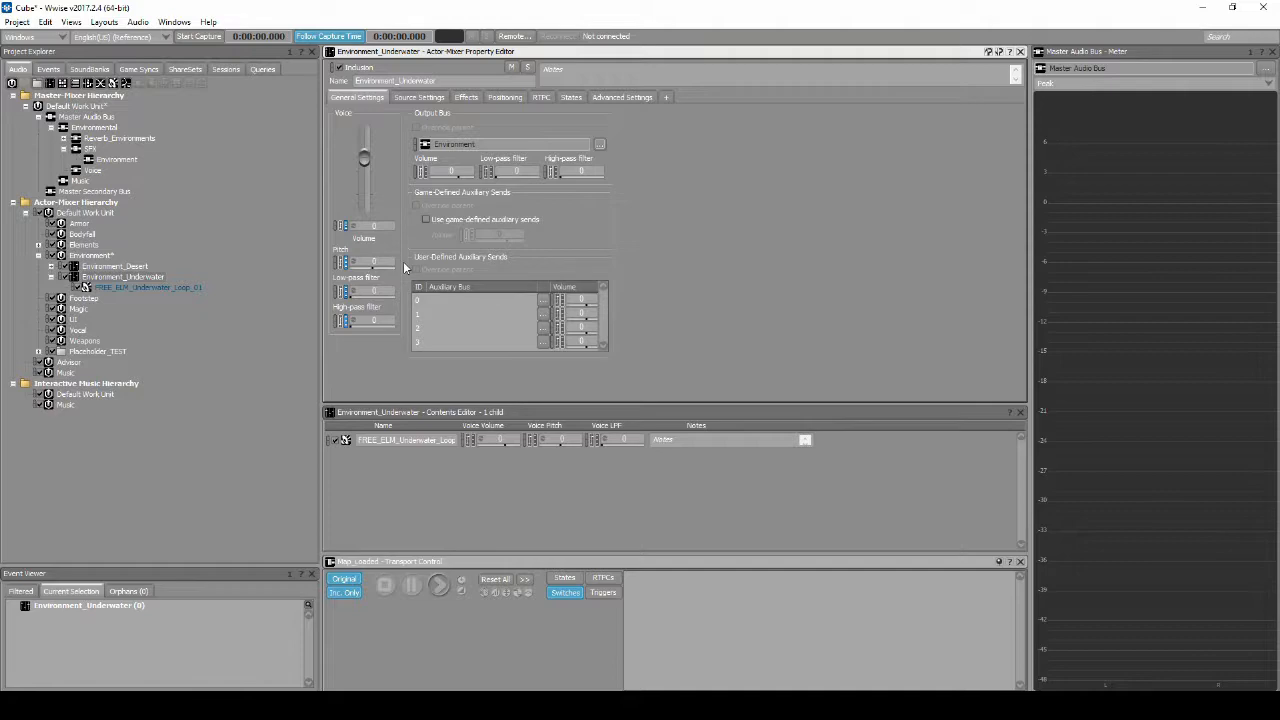
- Audition FREE_ELM_Underwater_Loop_01 with PlayerLife set to Alive and PlayerInWater set to Yes, switching PlayerInWater to No during playback
key("alt+Tab")
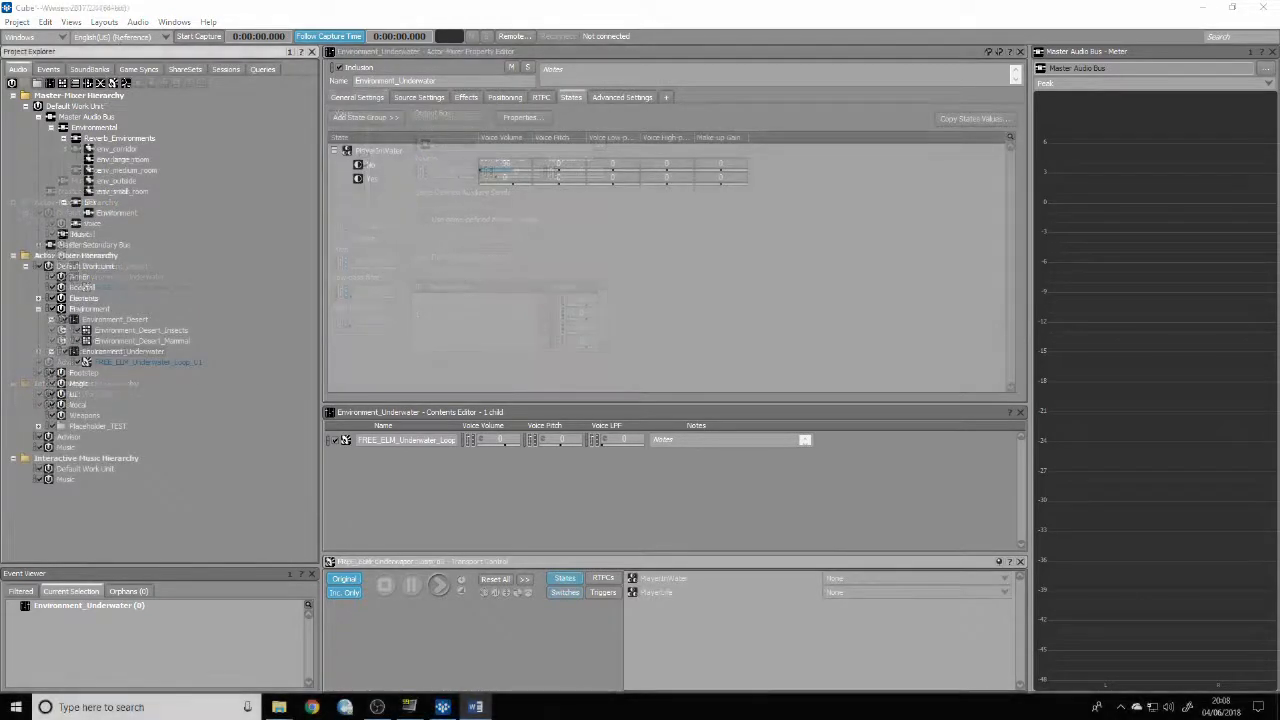
left_click(938, 580)
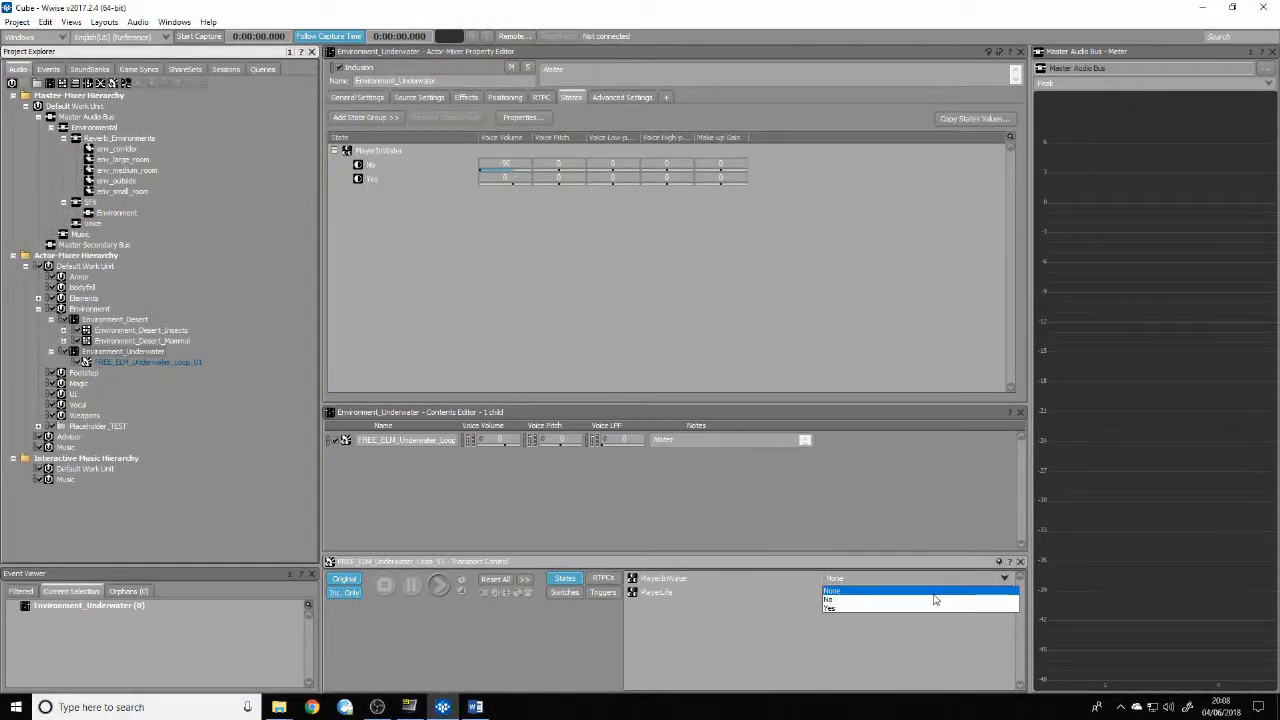
left_click(933, 604)
left_click(897, 594)
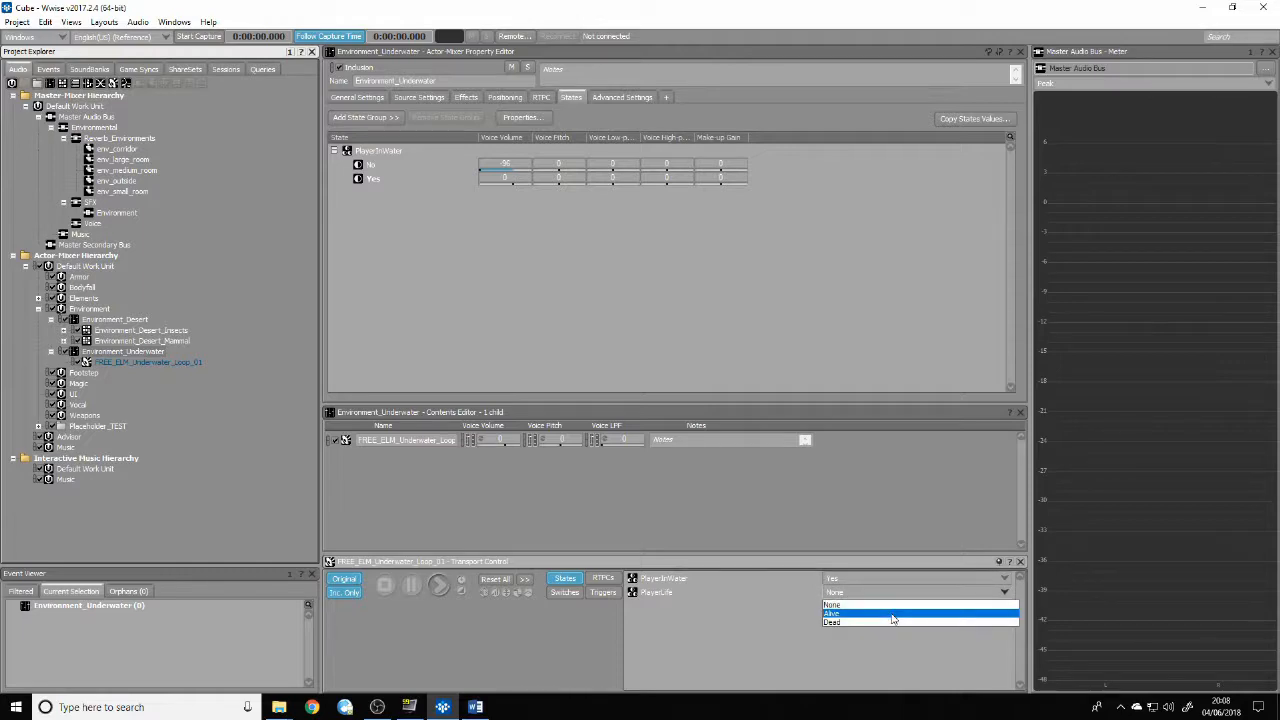
left_click(893, 619)
left_click(439, 585)
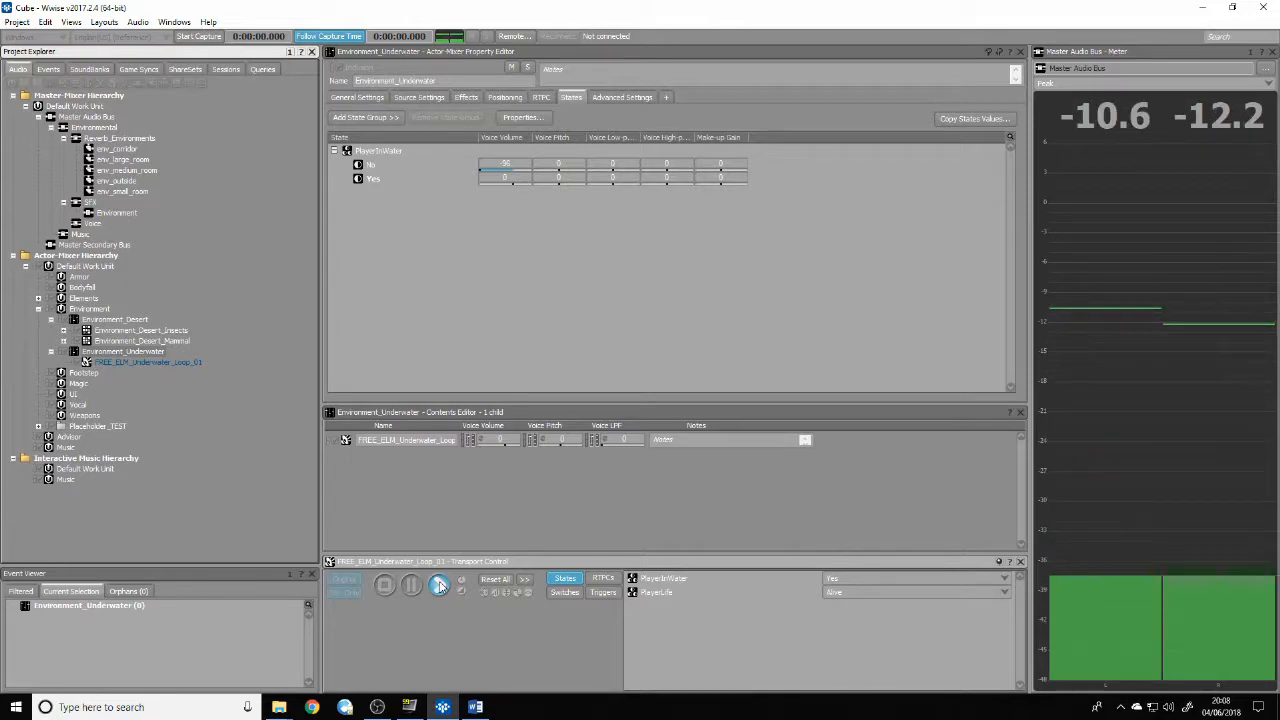
left_click(844, 581)
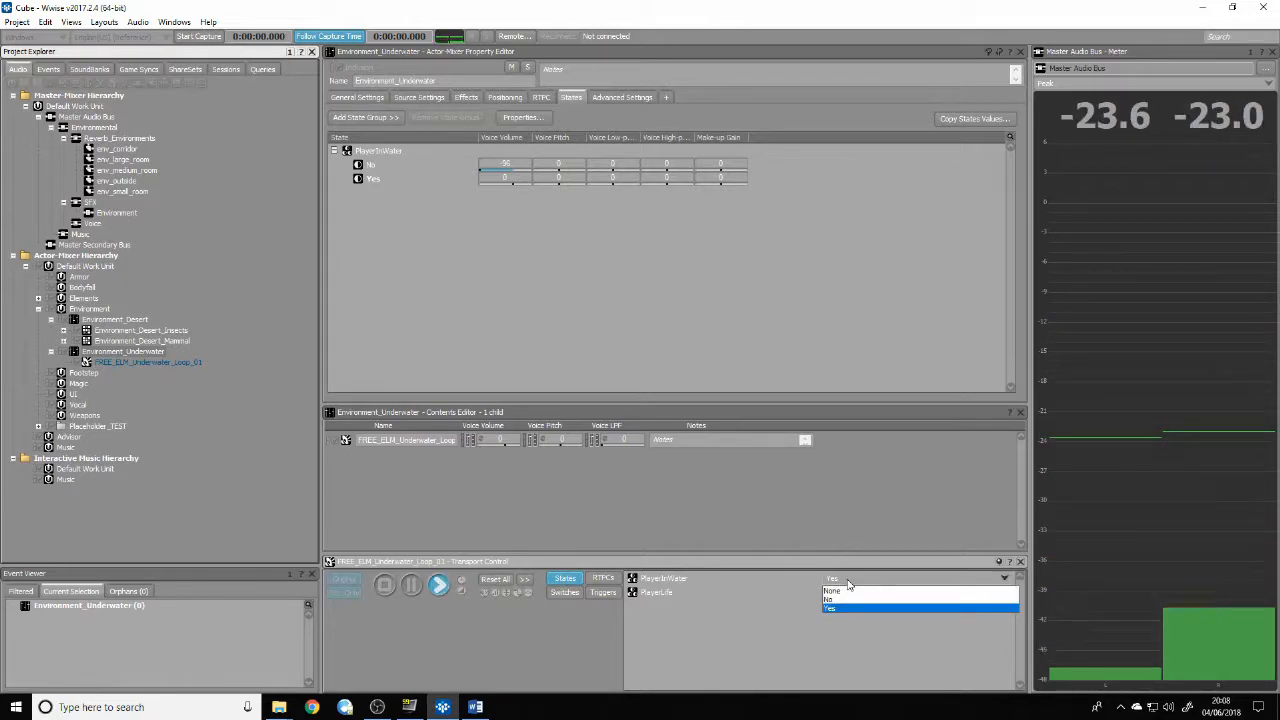
left_click(847, 597)
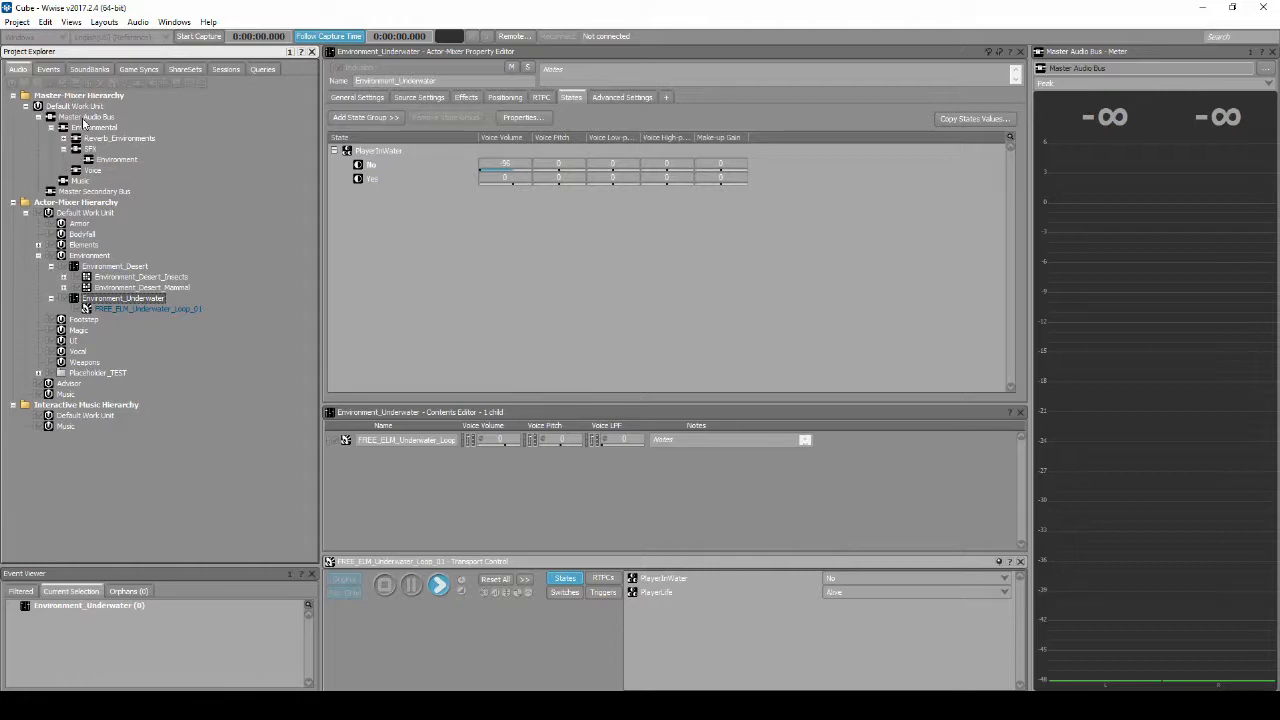
- Add the PlayerInWater state group to the Environmental audio bus
left_click(90, 128)
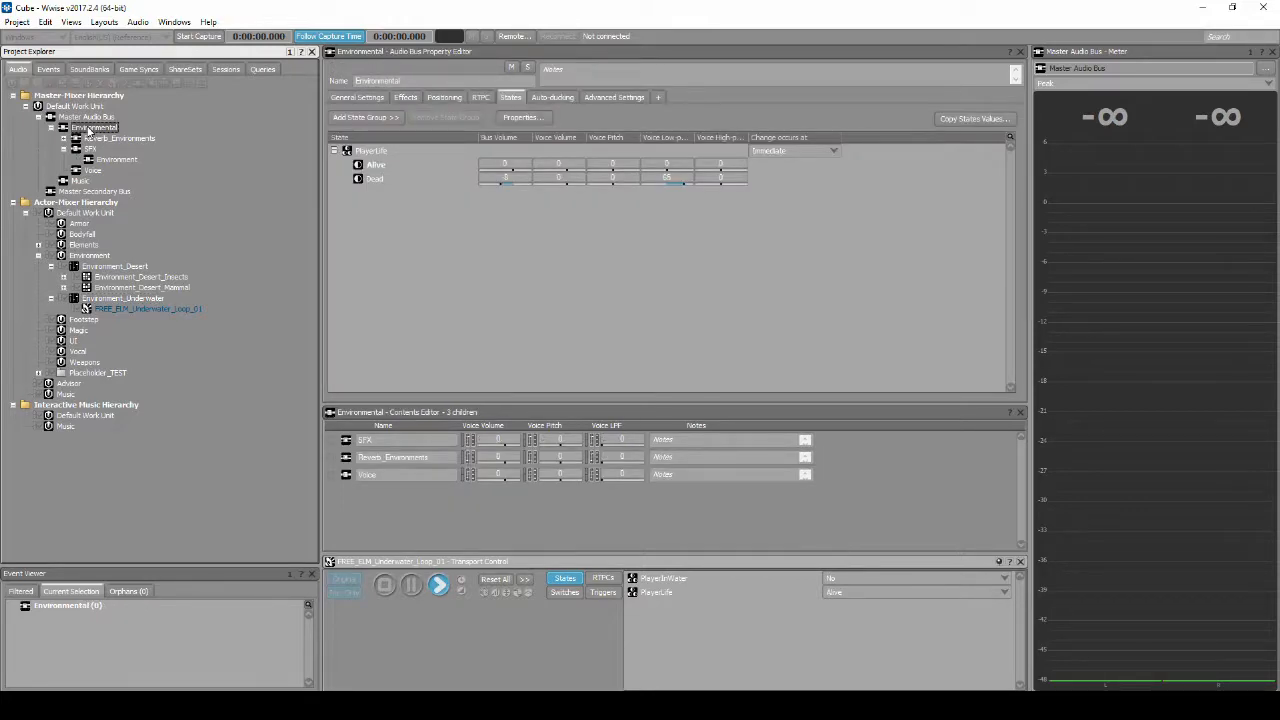
left_click(365, 117)
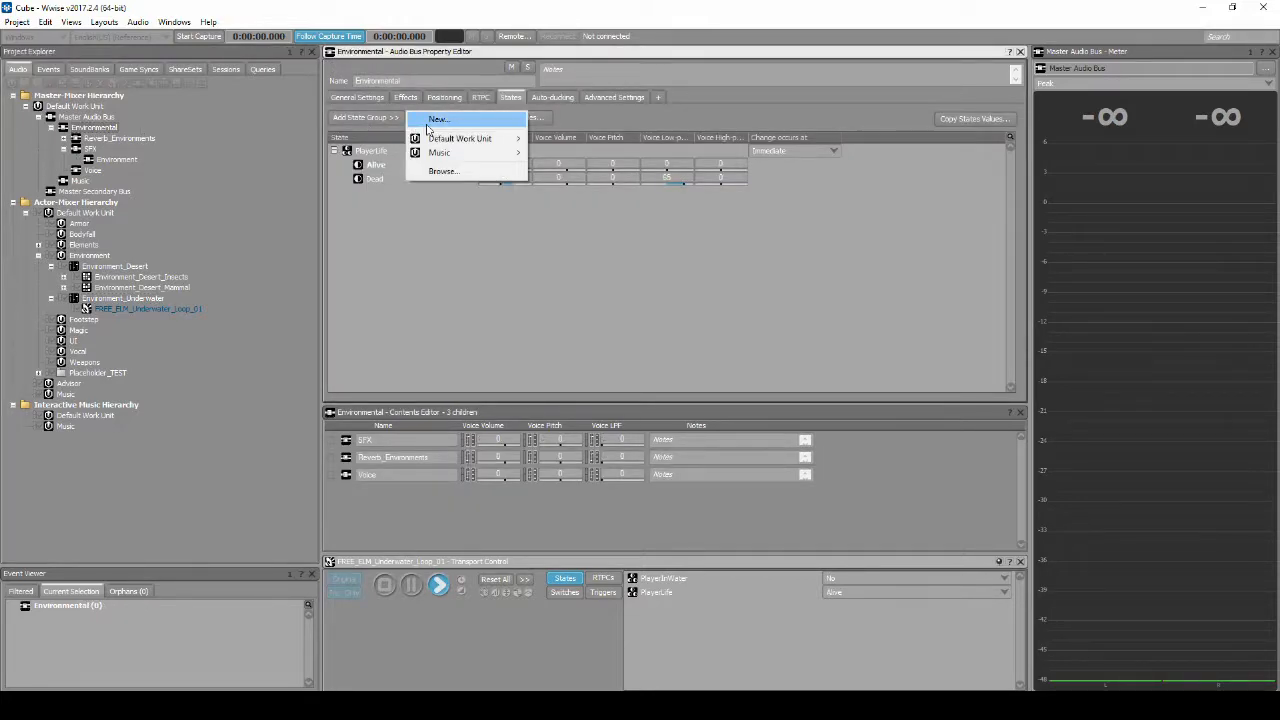
mouse_move(441, 137)
left_click(568, 152)
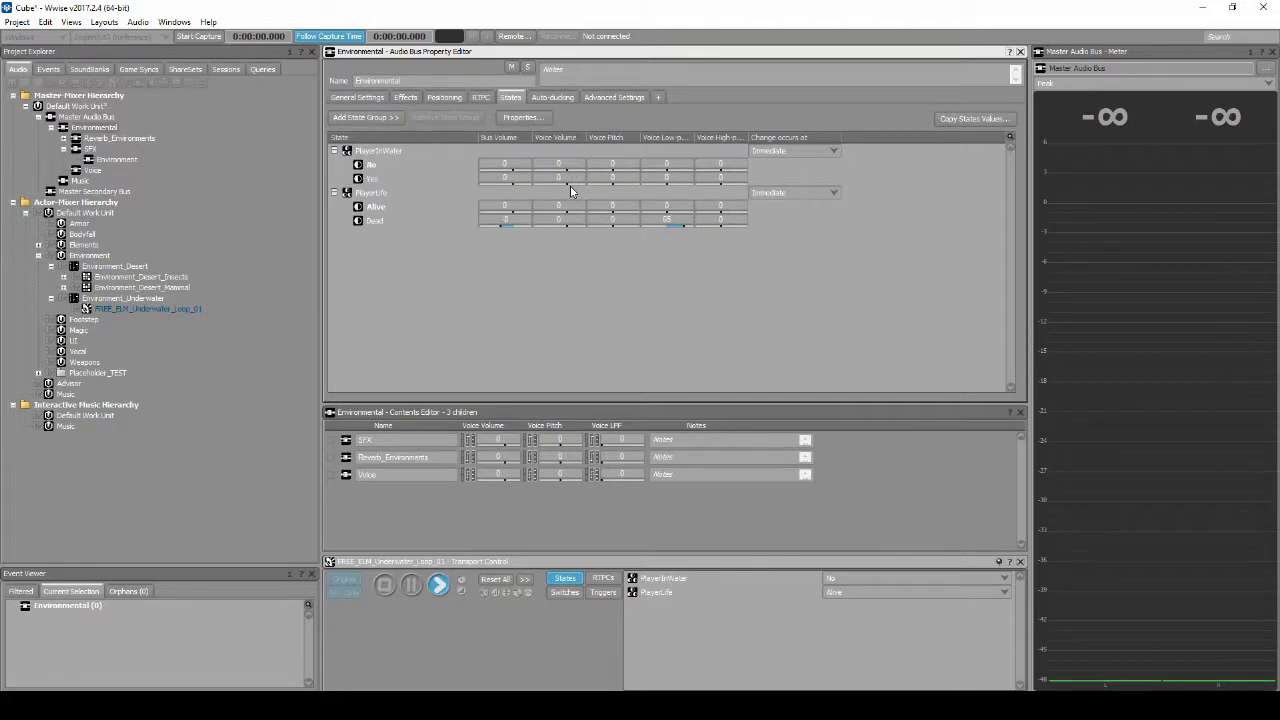
- Open the voice low-pass filter value of the PlayerInWater Yes state on the Environmental bus for editing
left_click(677, 180)
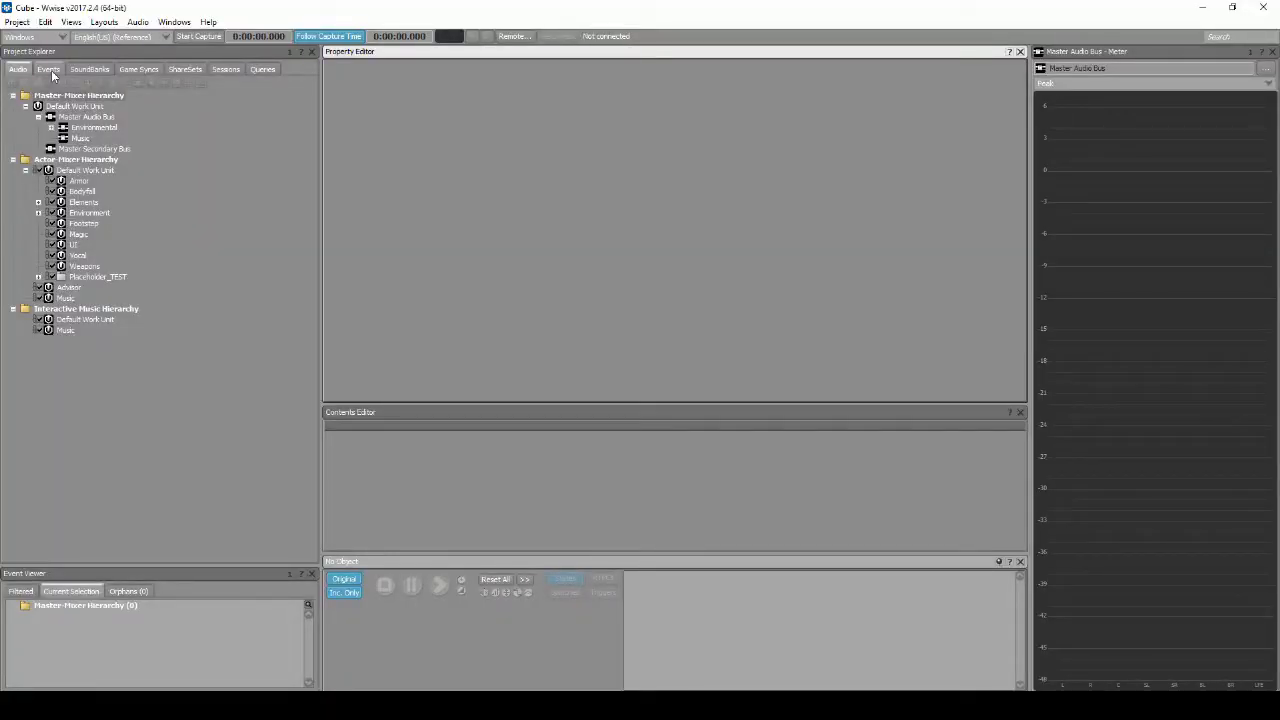
- Move the SplashIn and SplashOut events for Monster and Player from the Unused folder into the Bodyfall events work unit and expand it
left_click(48, 69)
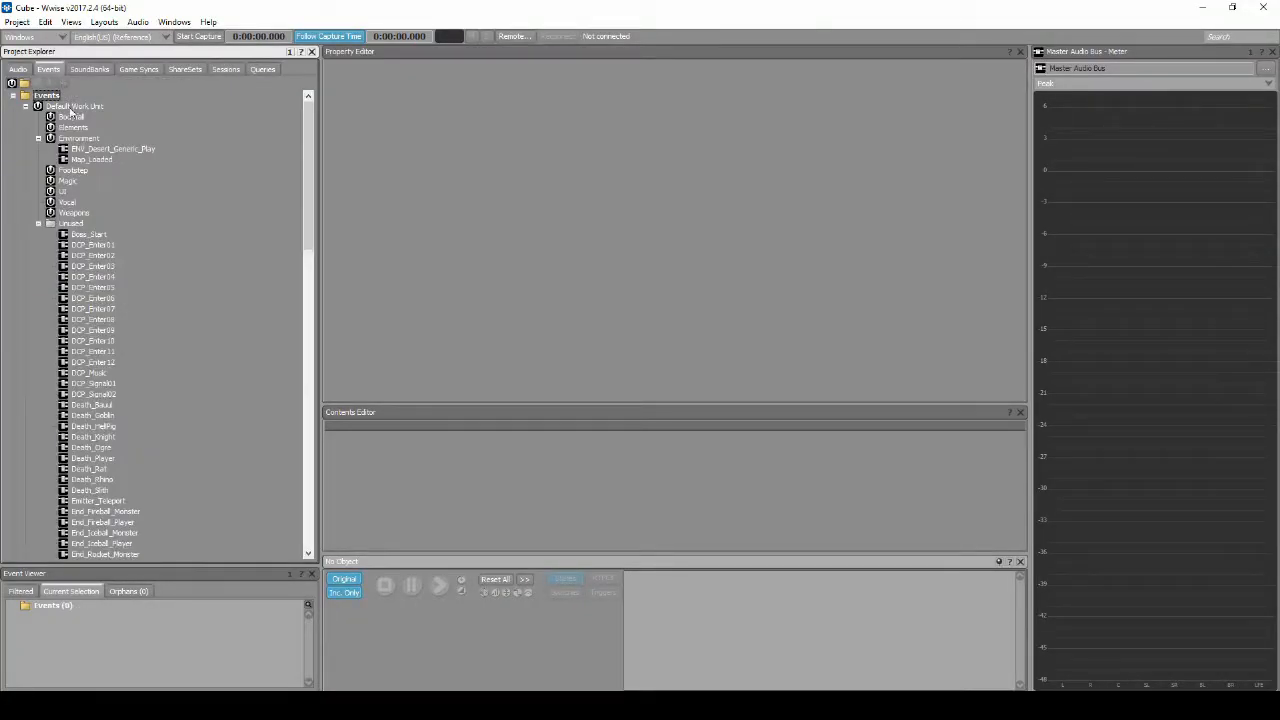
scroll(78, 235, "down", 7)
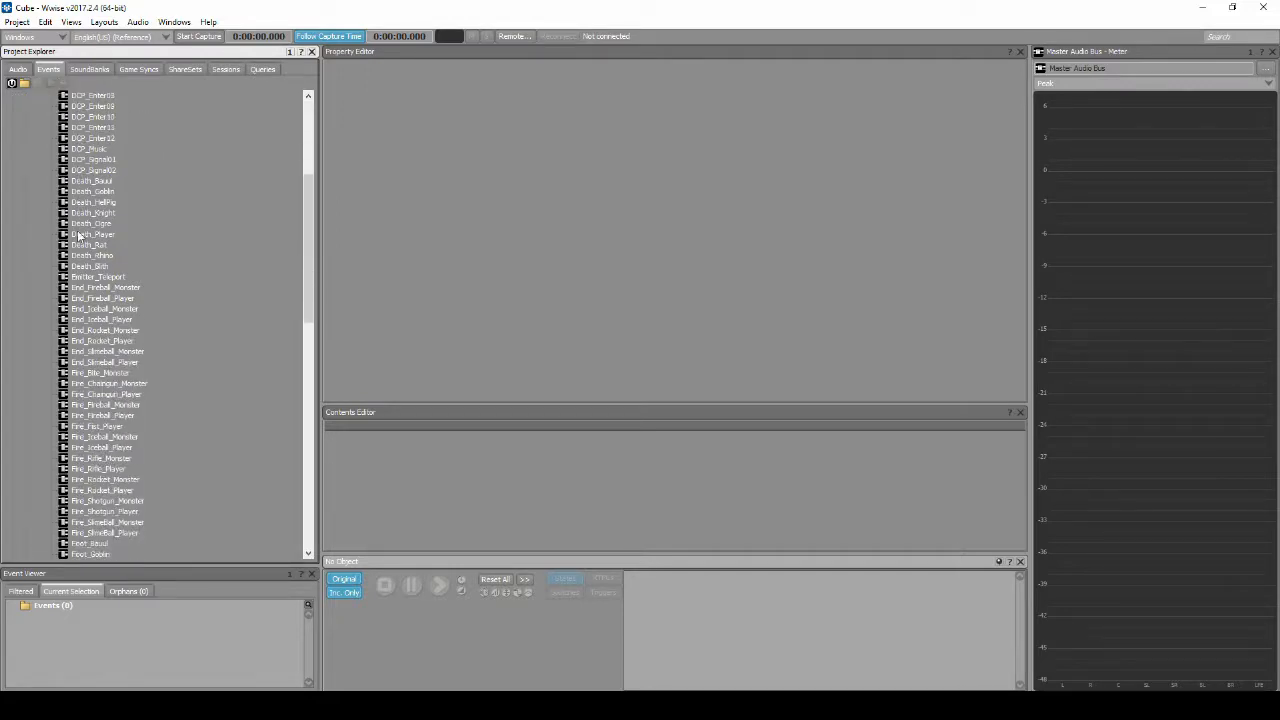
scroll(78, 235, "down", 18)
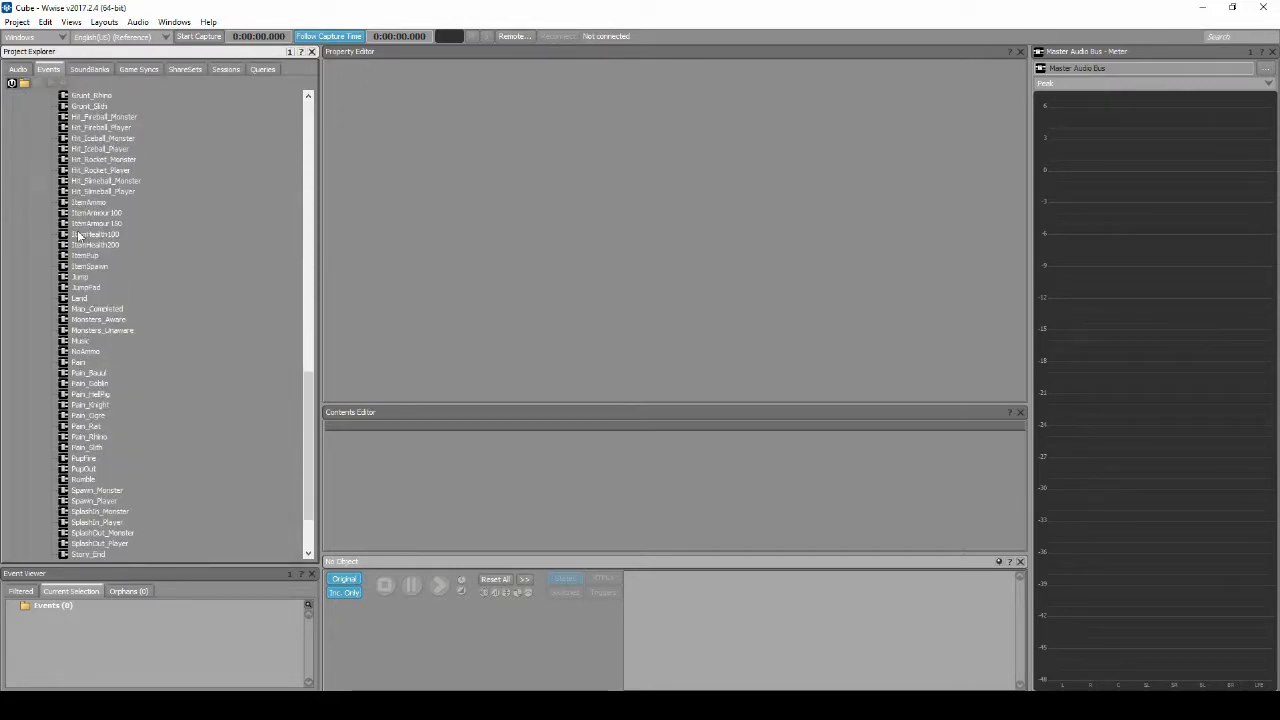
scroll(78, 235, "down", 2)
left_click(100, 447)
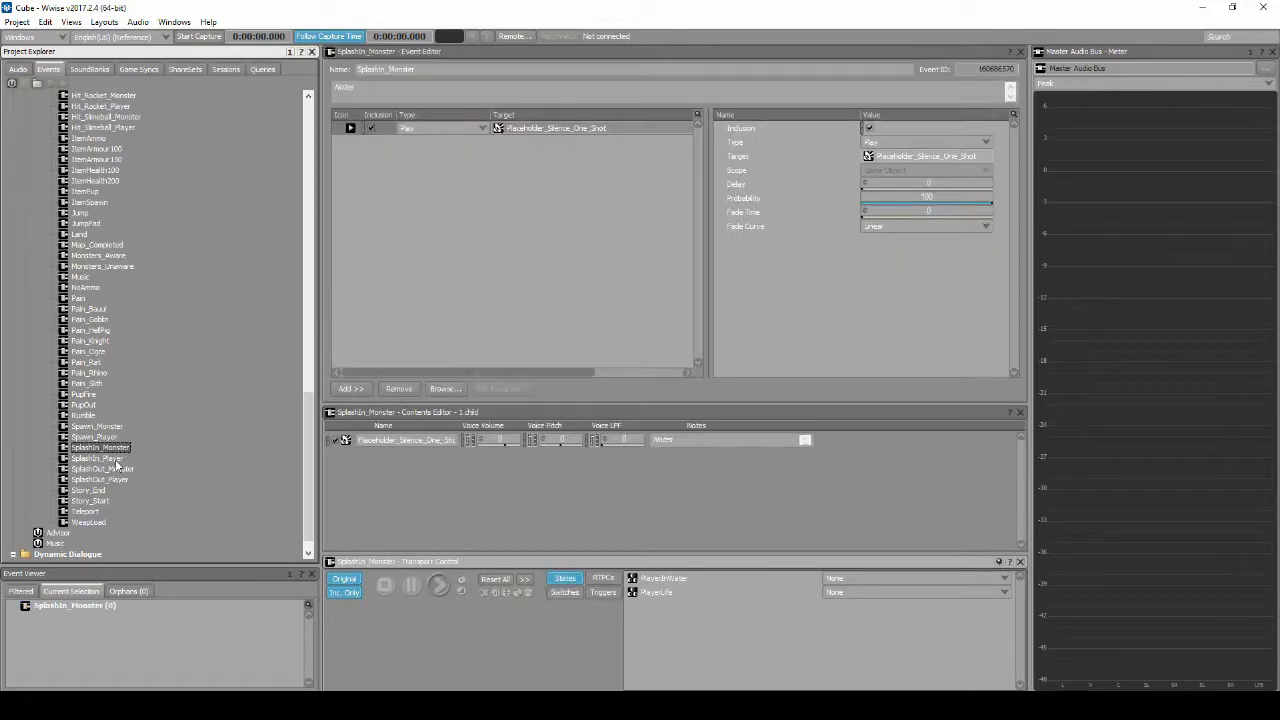
left_click(116, 481, "shift")
right_click(104, 462)
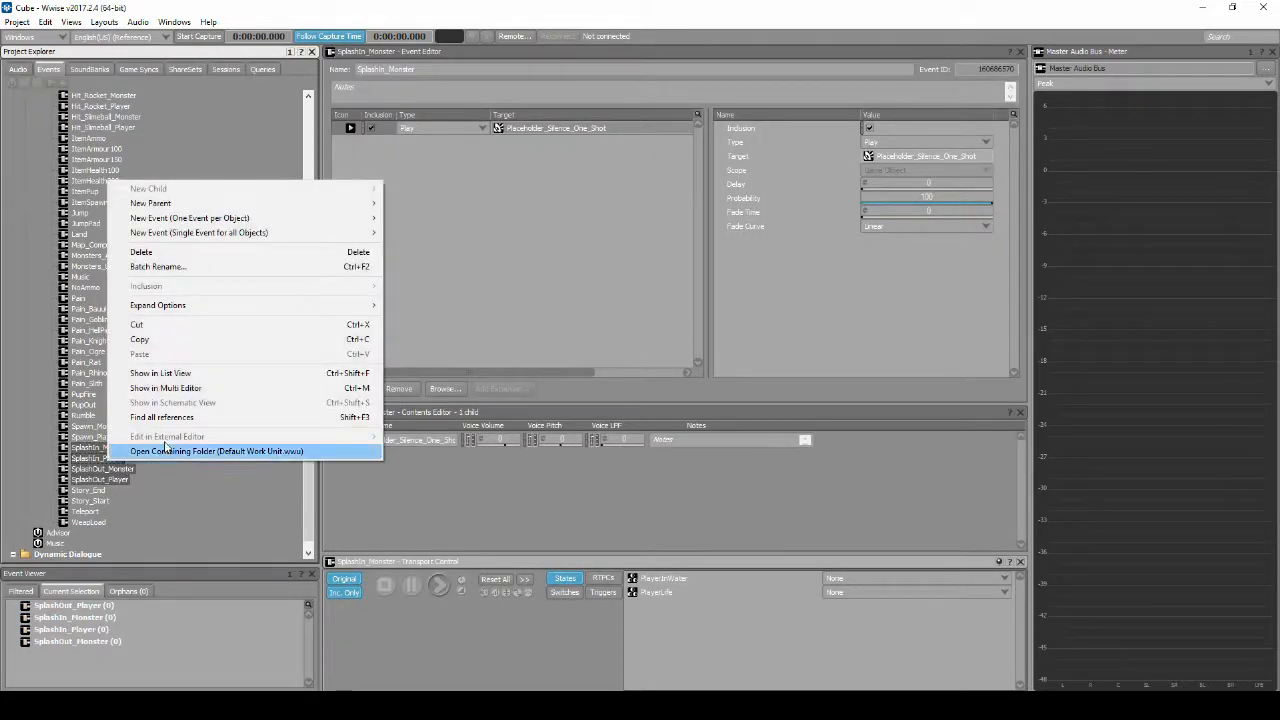
left_click(170, 329)
scroll(145, 322, "up", 15)
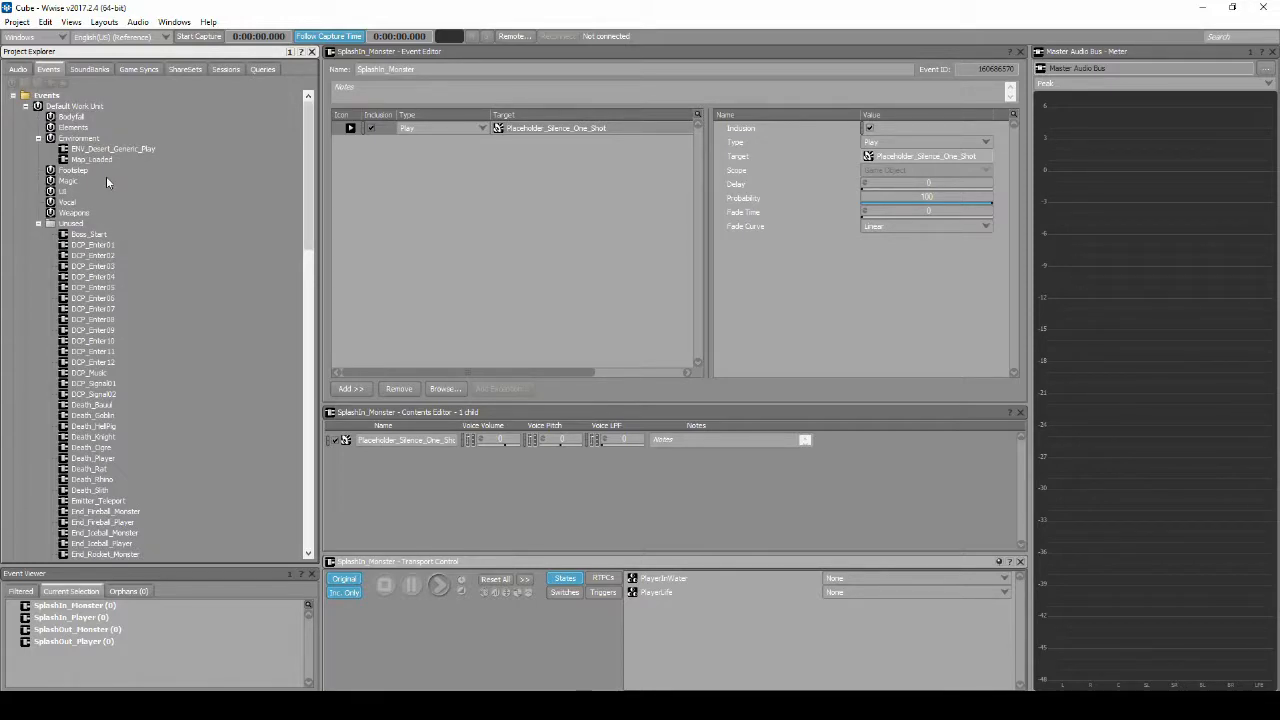
right_click(76, 121)
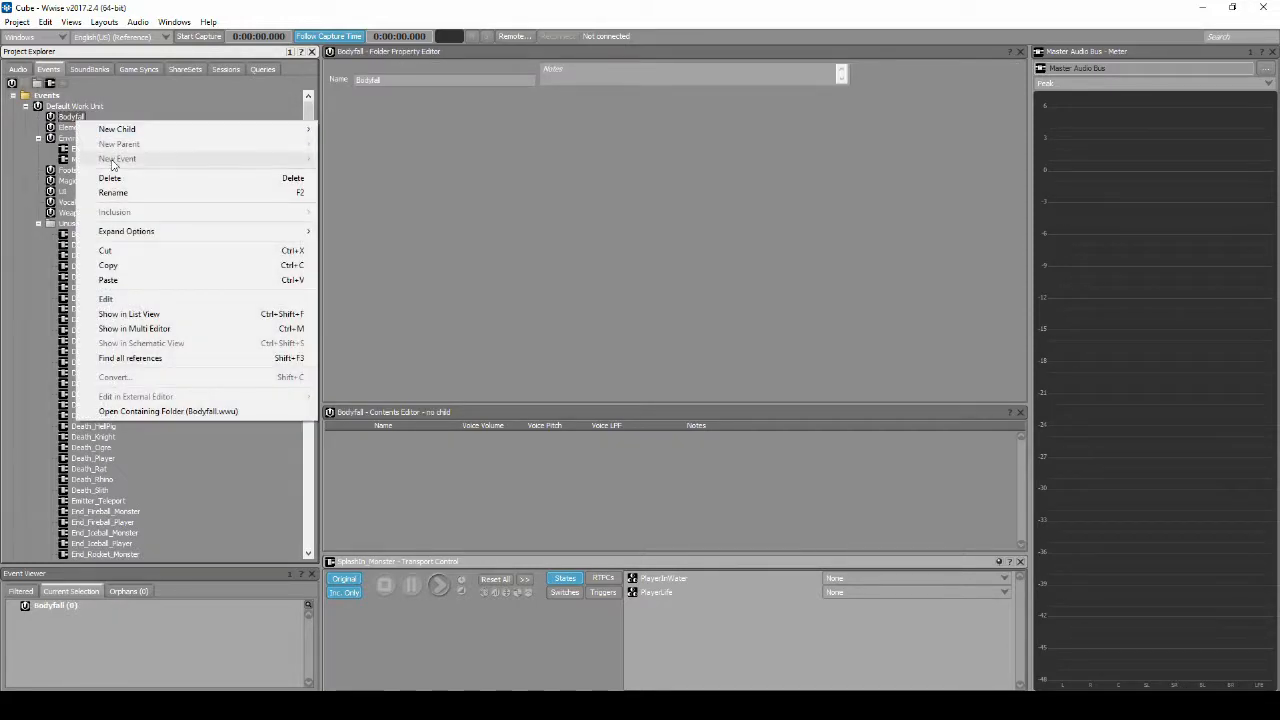
left_click(122, 280)
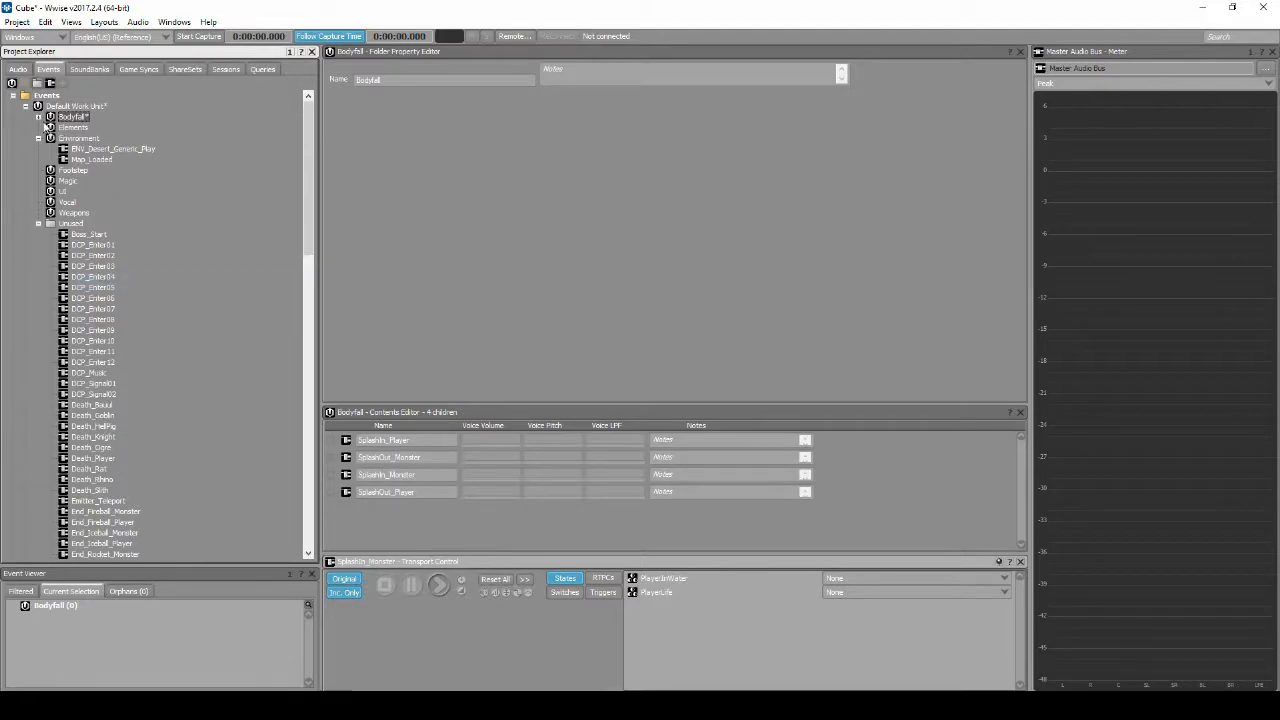
left_click(39, 117)
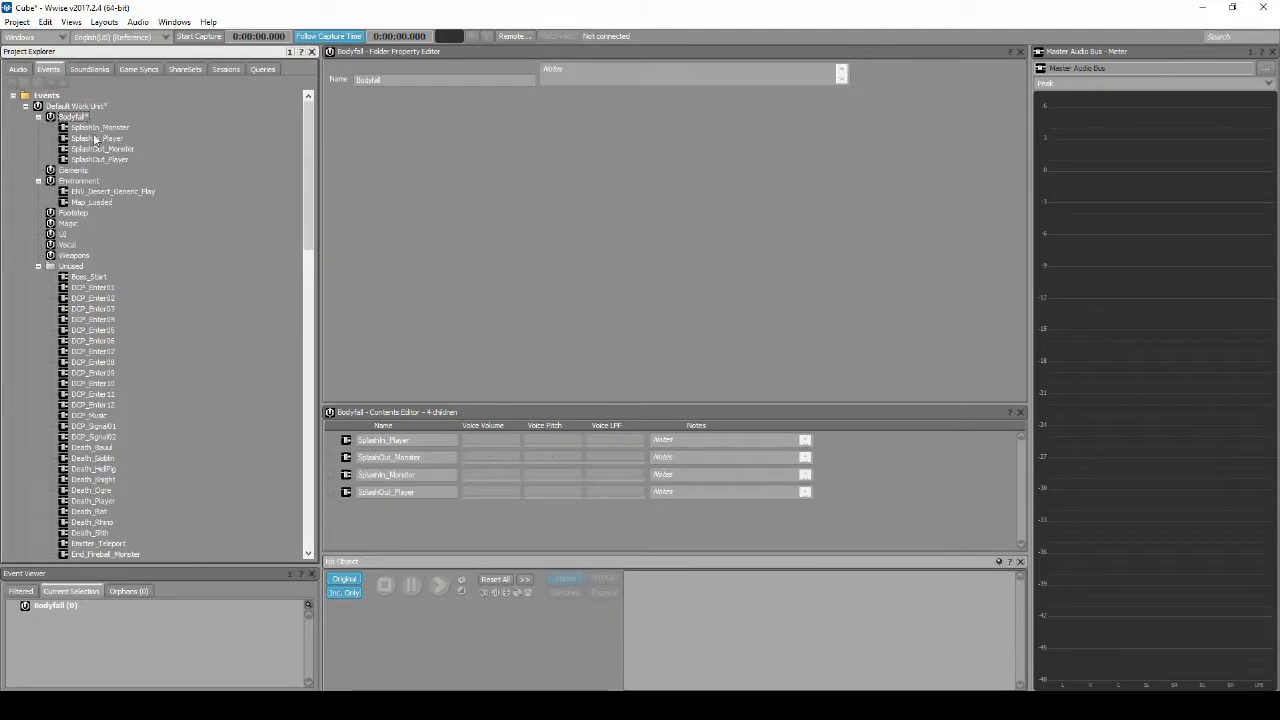
- Add a Set State action to the SplashIn_Player event and target it to the PlayerInWater state Yes
left_click(96, 140)
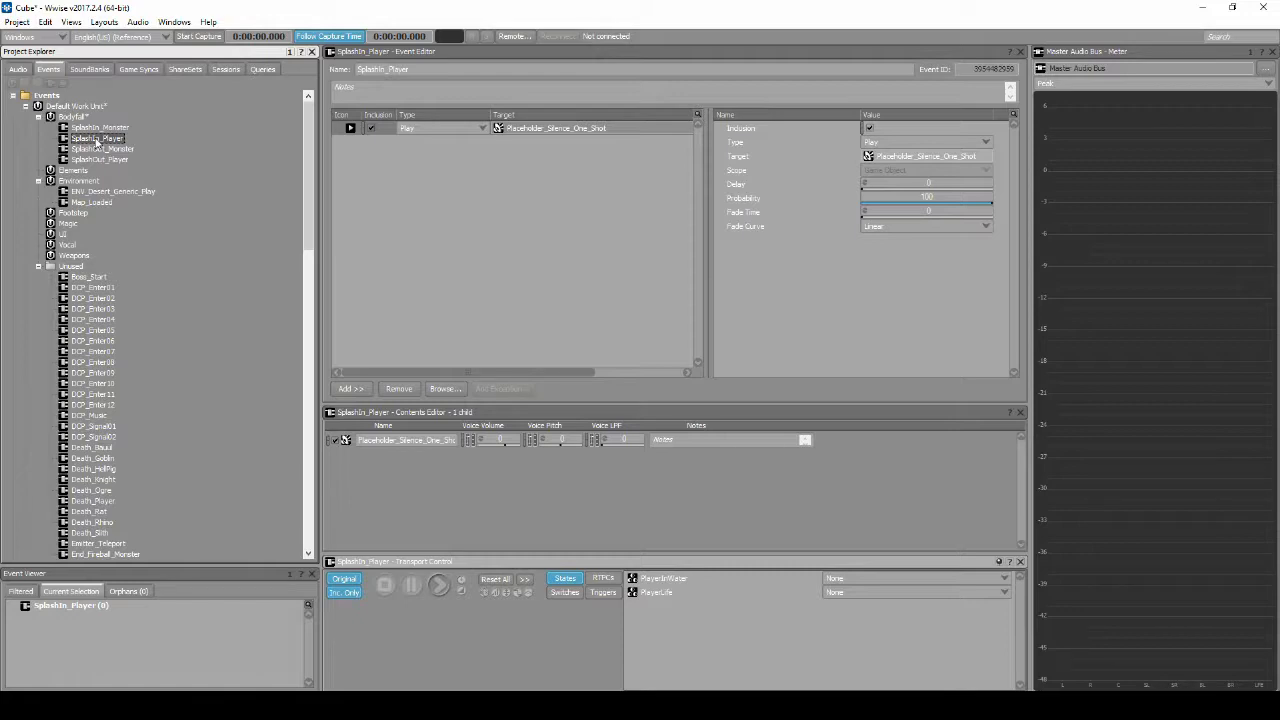
right_click(372, 160)
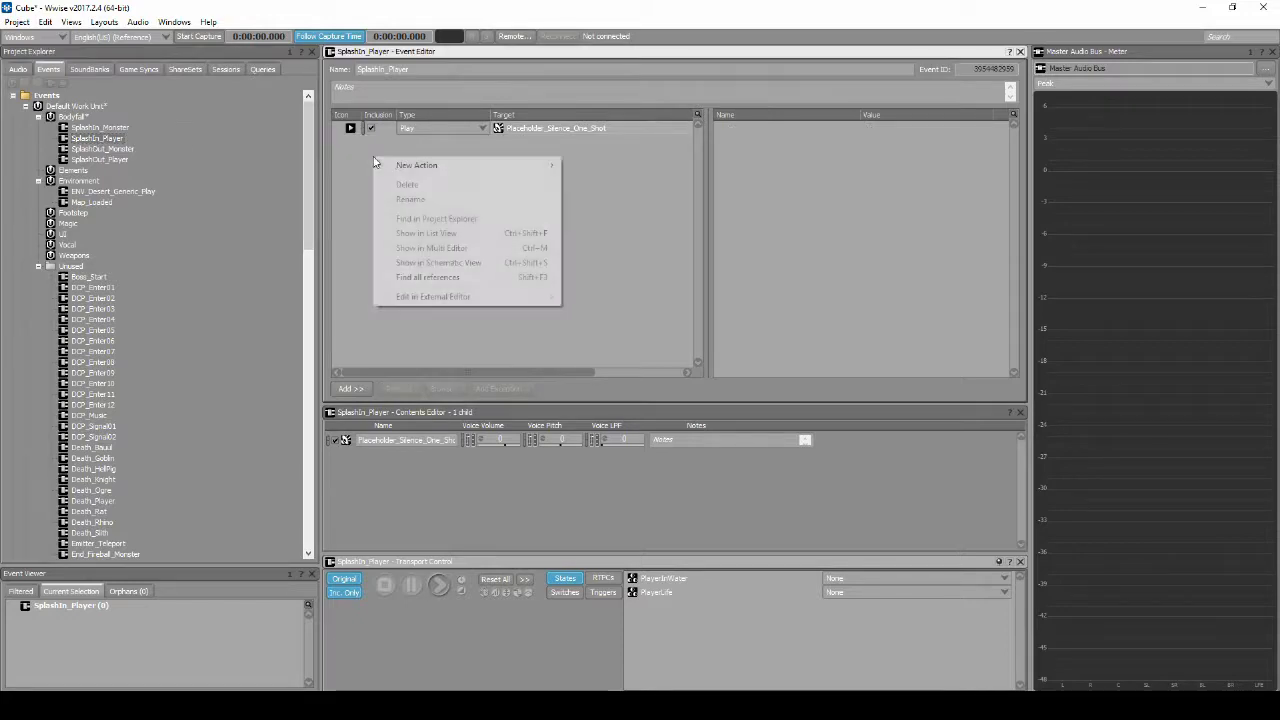
mouse_move(412, 167)
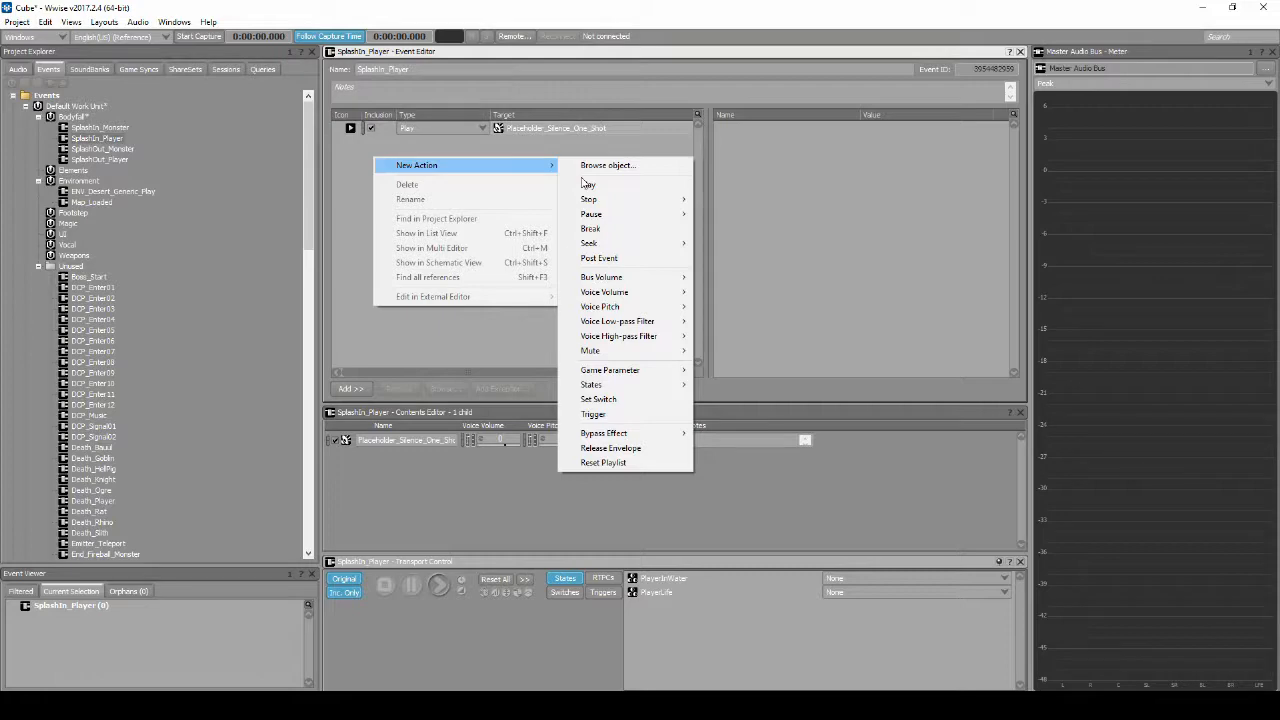
mouse_move(618, 385)
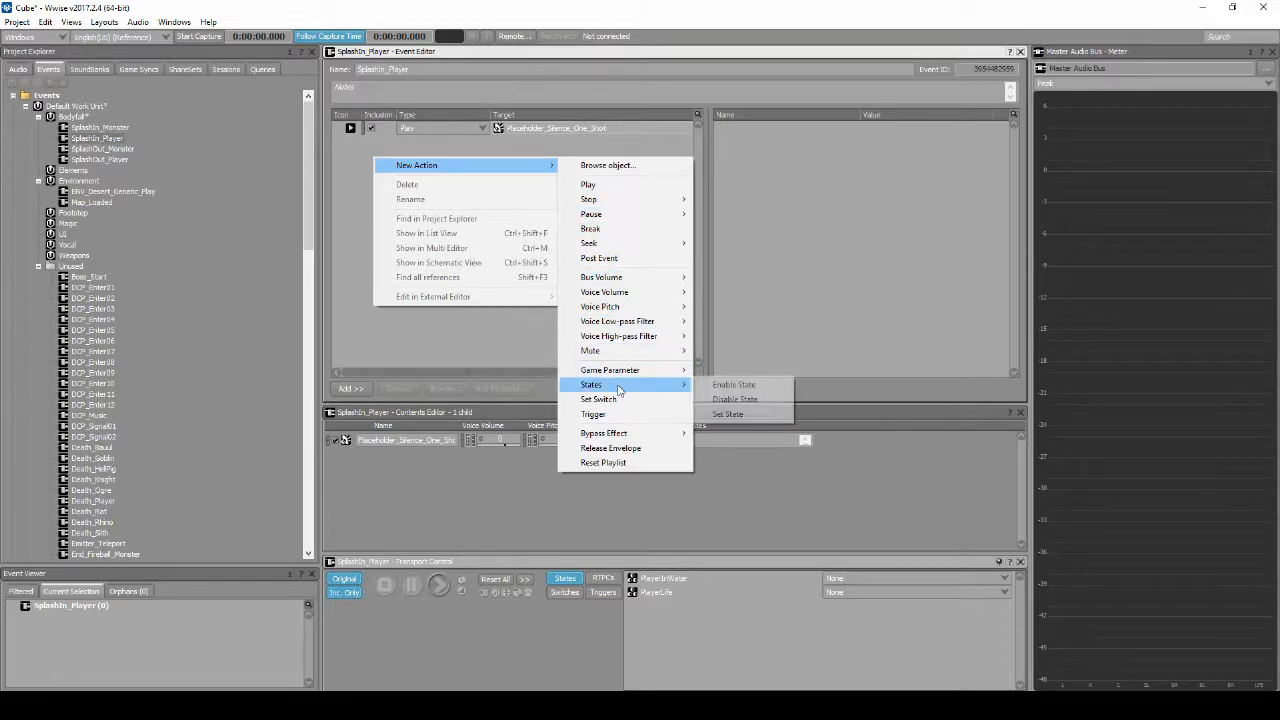
left_click(727, 414)
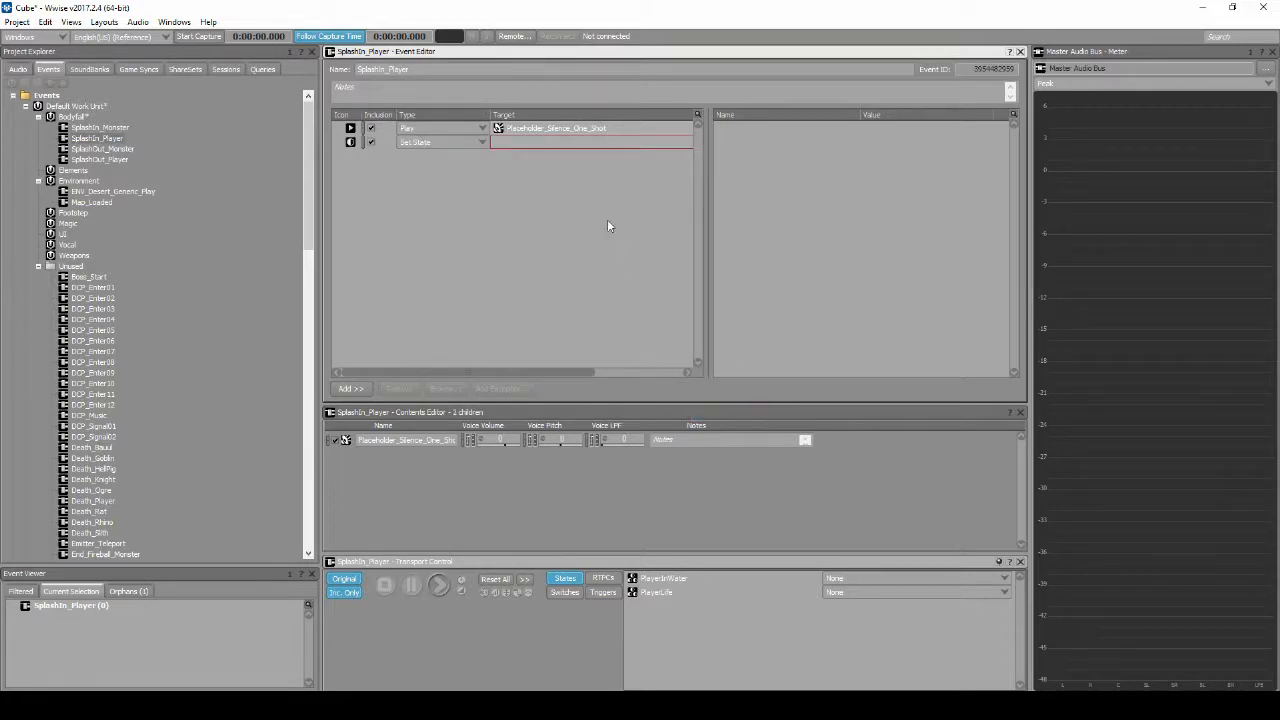
right_click(583, 148)
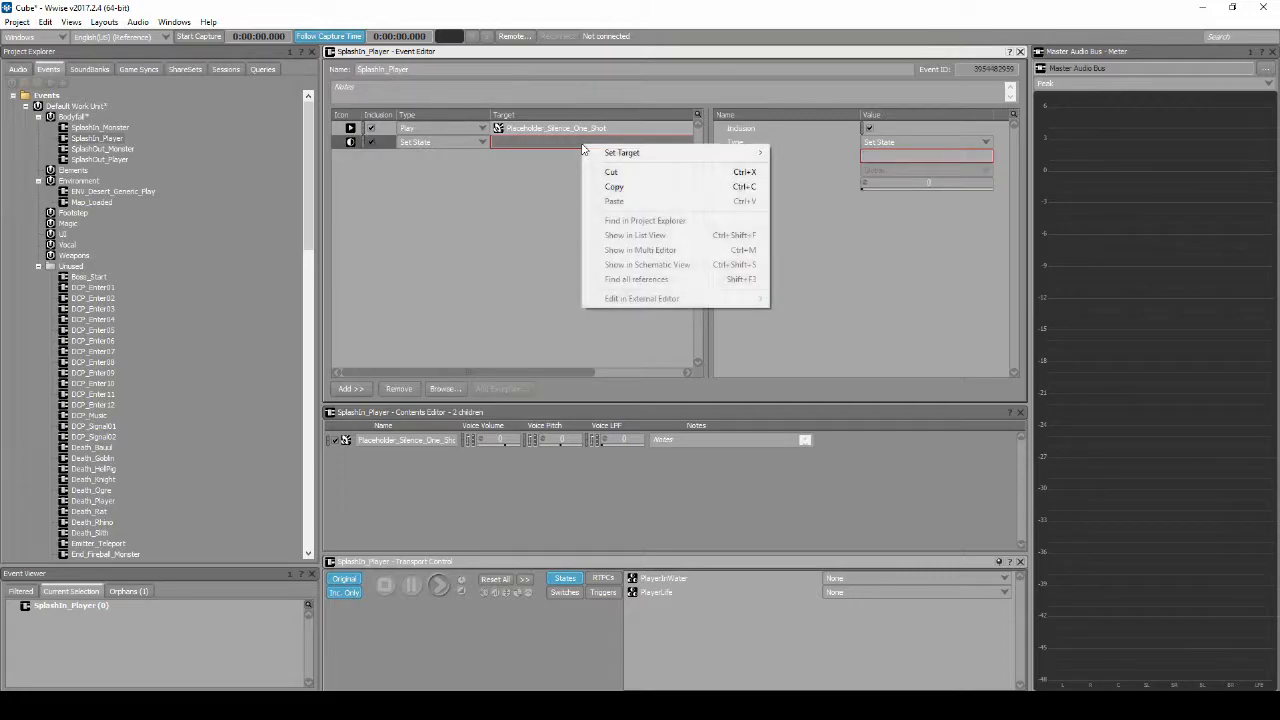
mouse_move(706, 154)
mouse_move(822, 190)
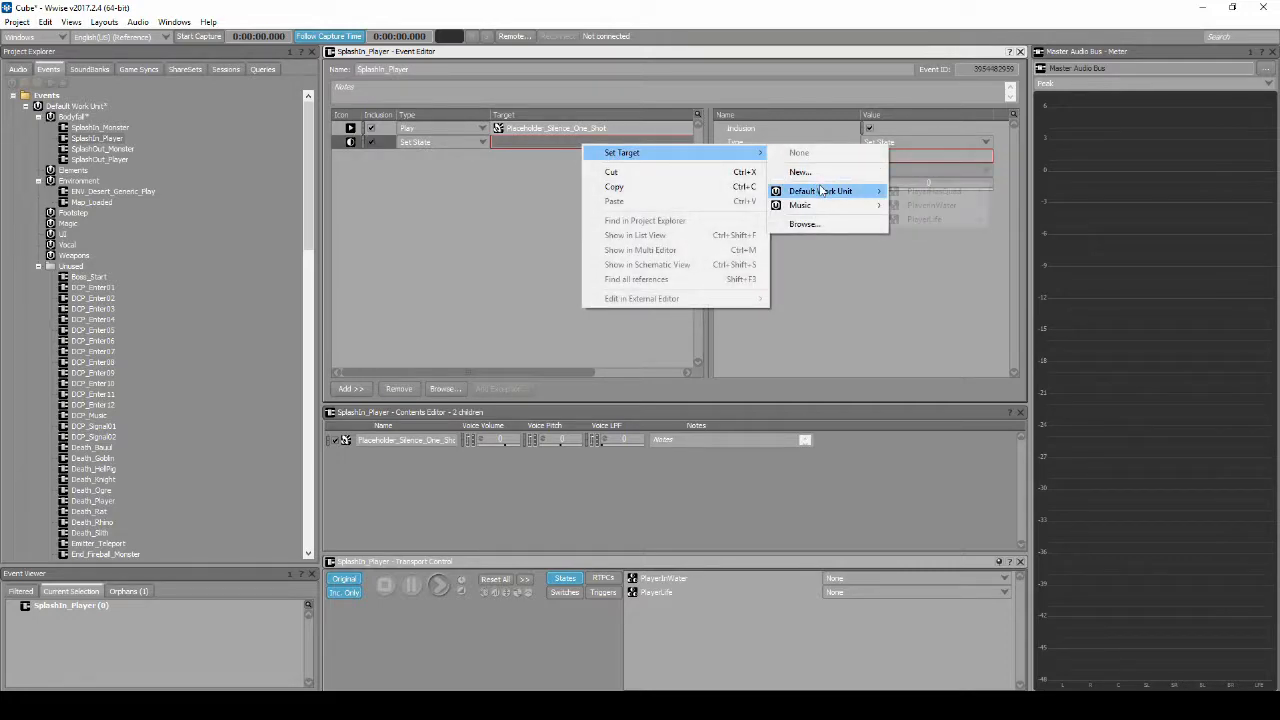
mouse_move(928, 206)
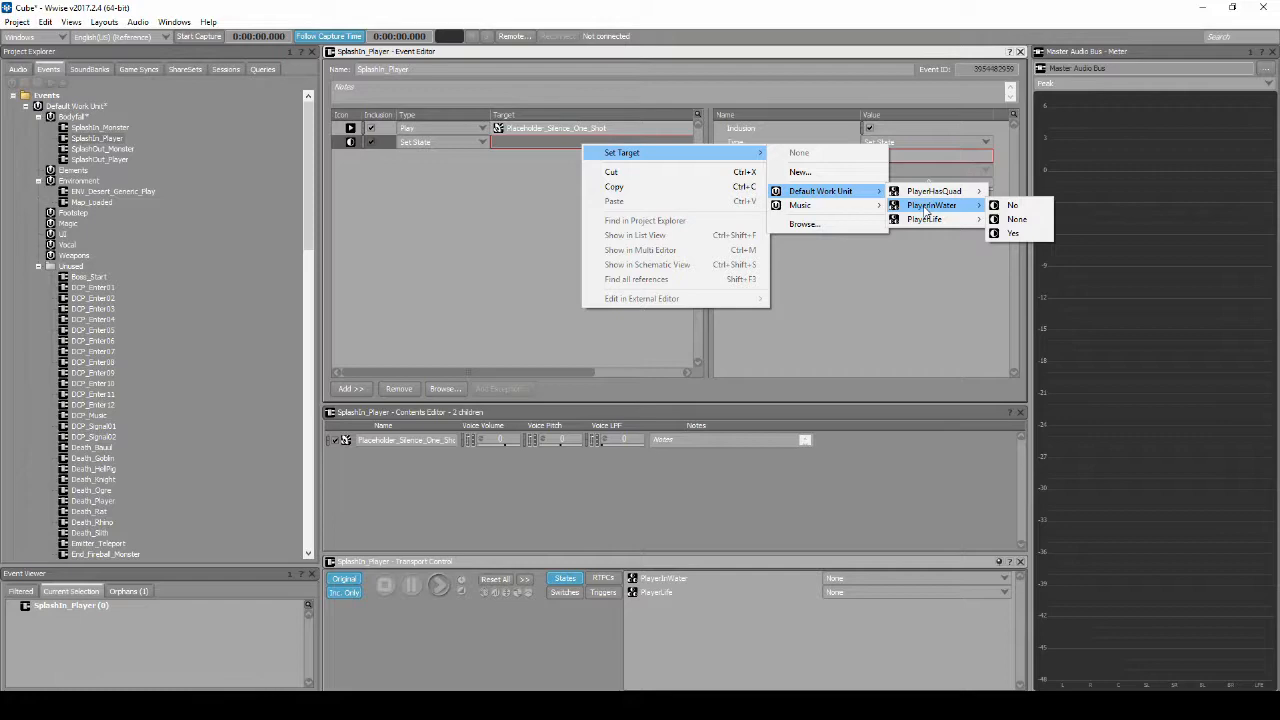
left_click(1022, 236)
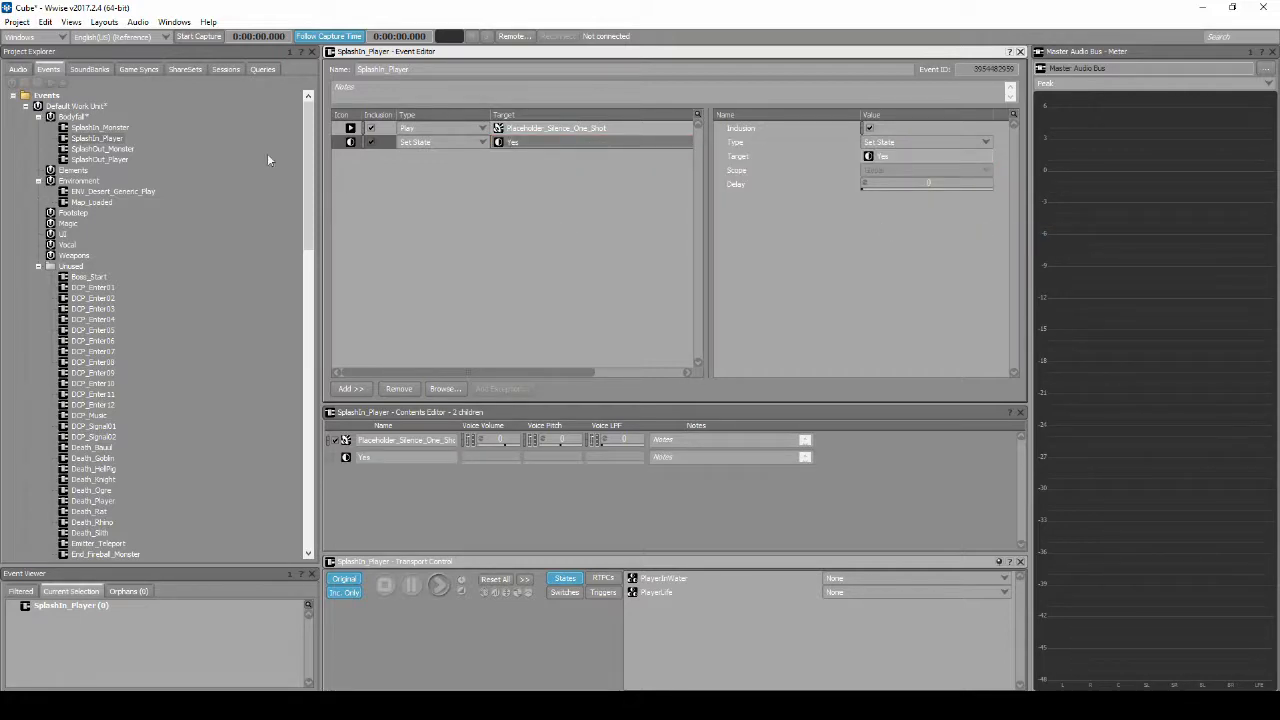
- Add a Set State action to the SplashOut_Player event and target it to the PlayerInWater state No
left_click(124, 163)
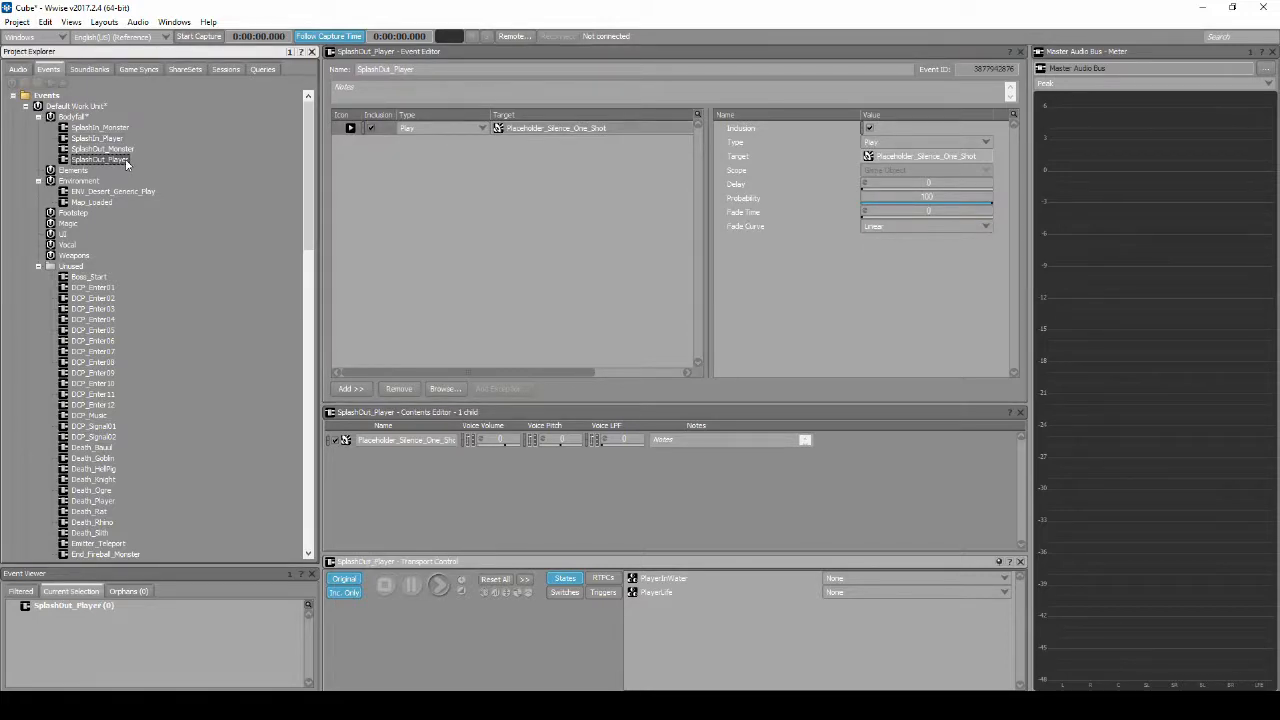
right_click(398, 174)
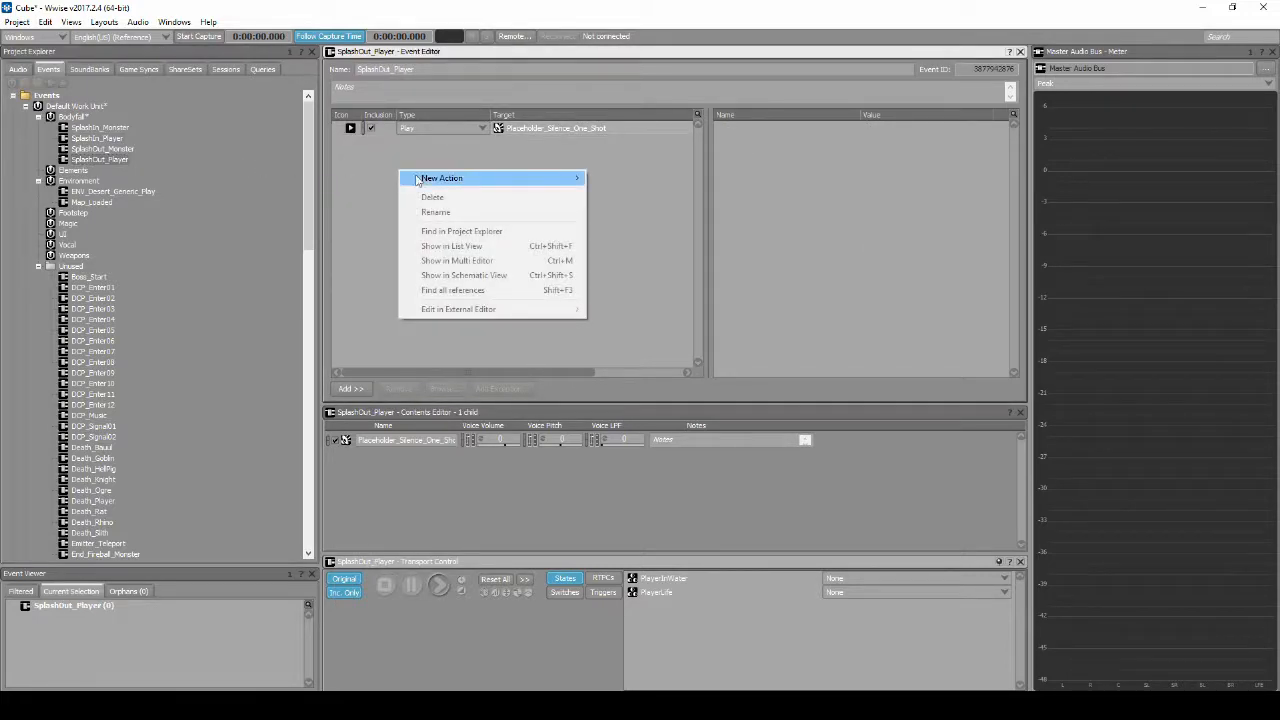
mouse_move(420, 178)
mouse_move(640, 397)
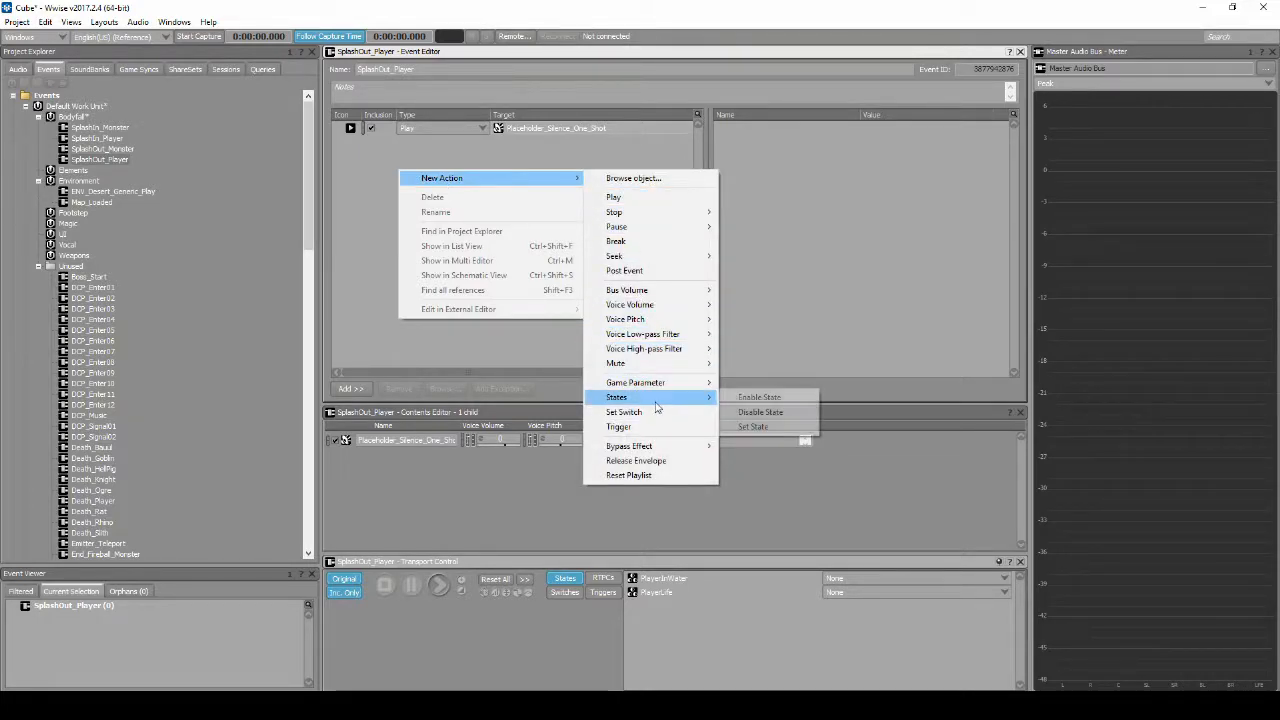
left_click(760, 427)
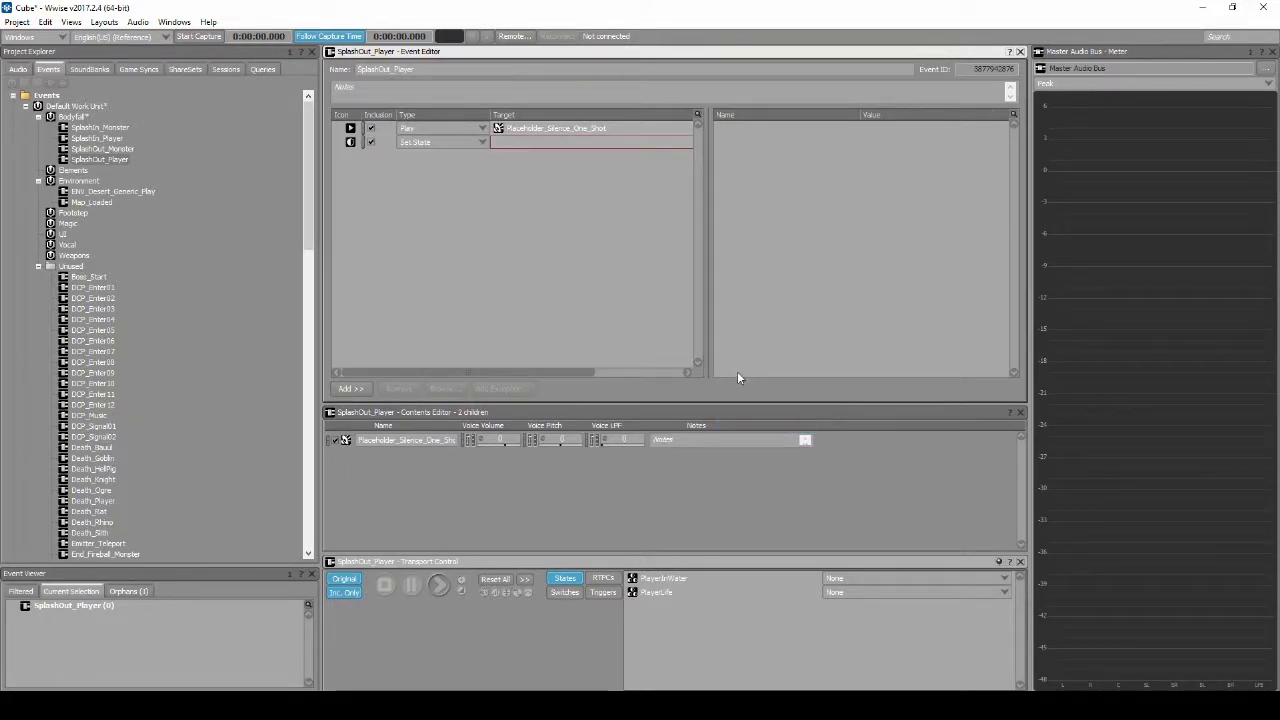
right_click(572, 146)
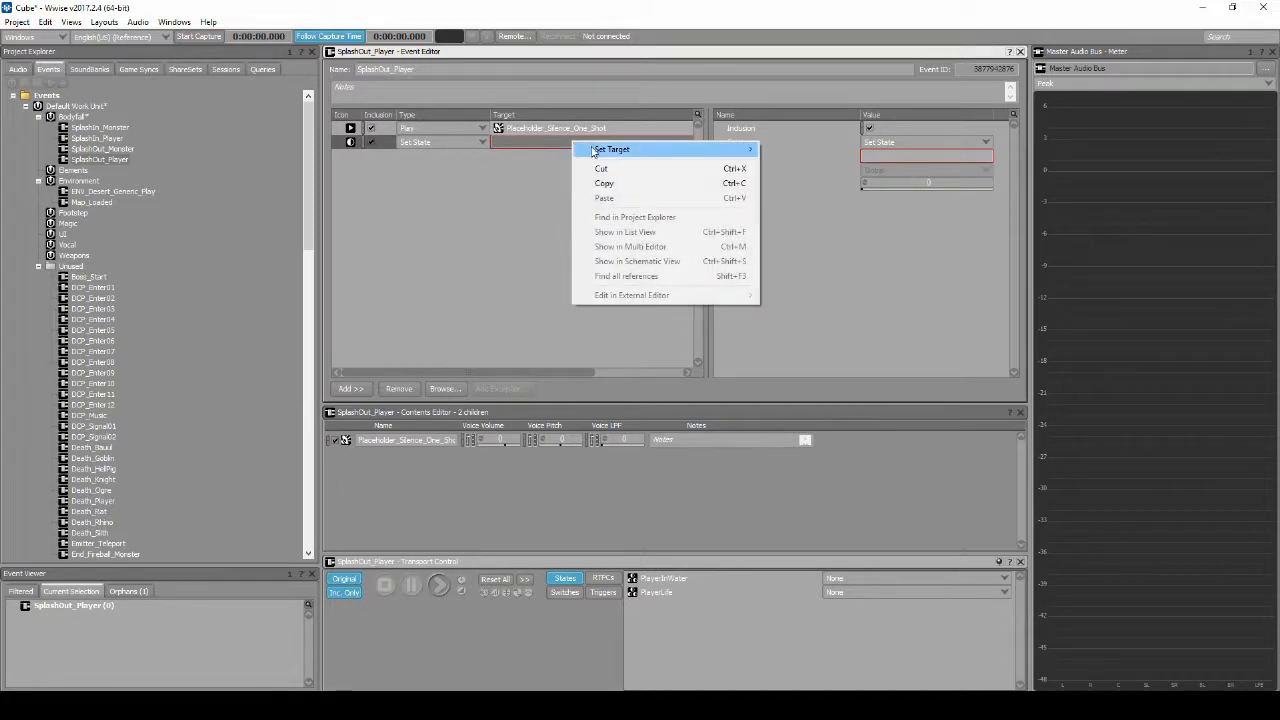
mouse_move(595, 150)
mouse_move(808, 194)
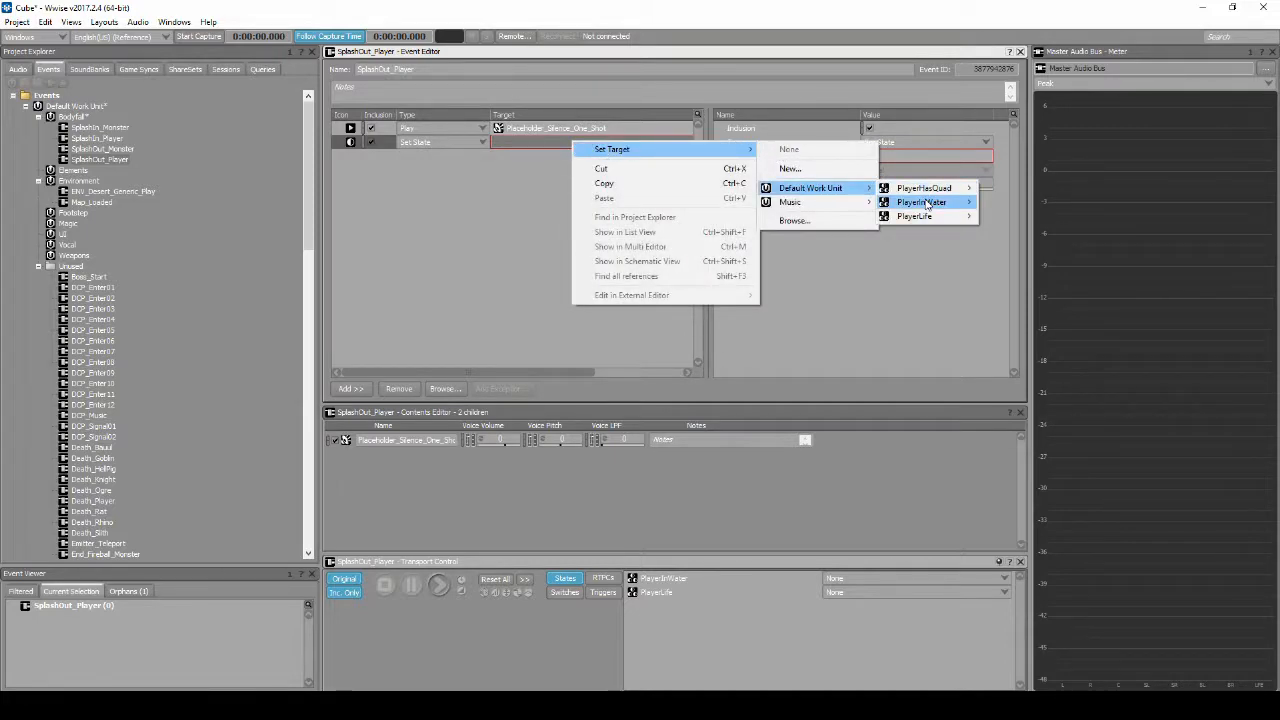
mouse_move(929, 204)
left_click(1002, 203)
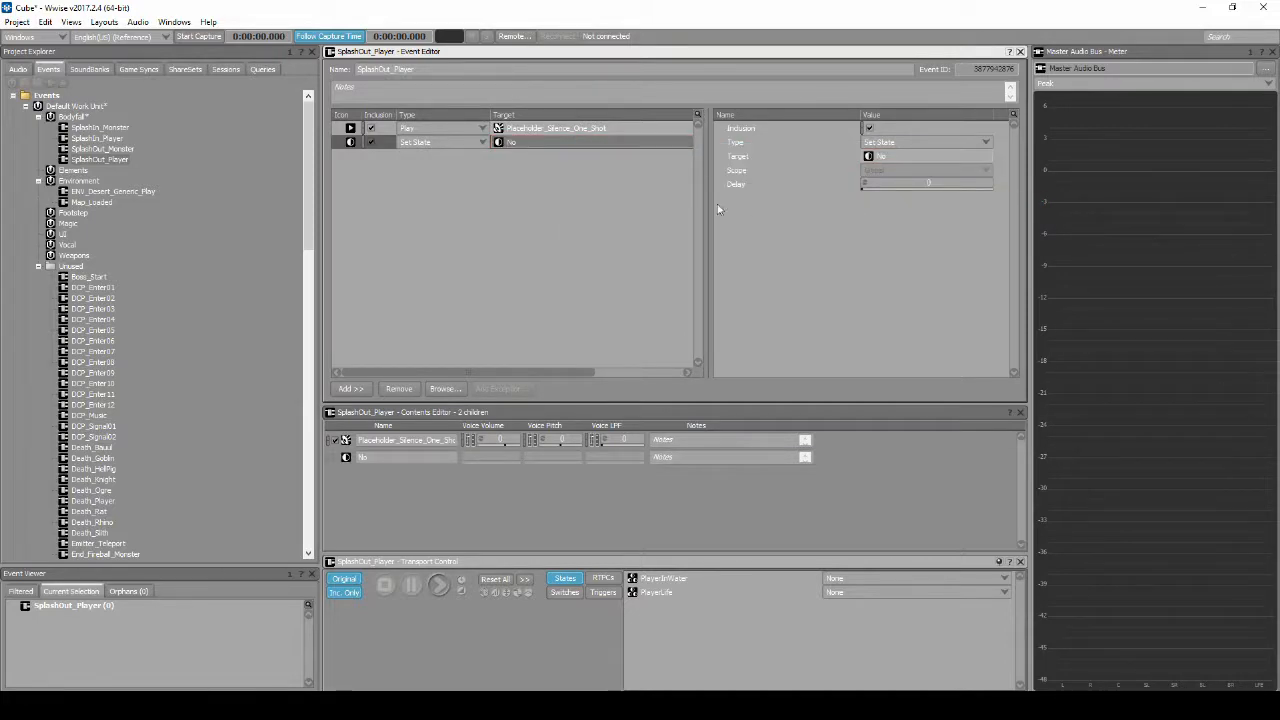
left_click(505, 252)
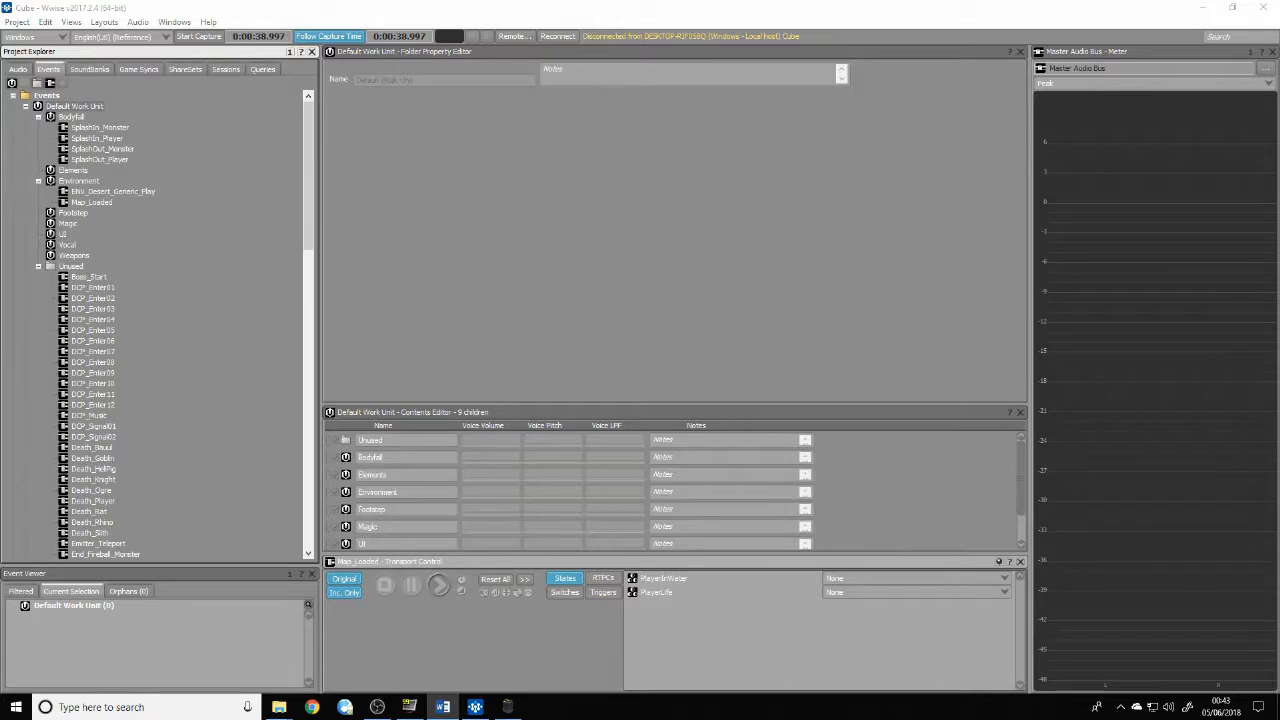
- Add another Set State action to the Map_Loaded event and target it to the PlayerInWater state No
left_click(93, 203)
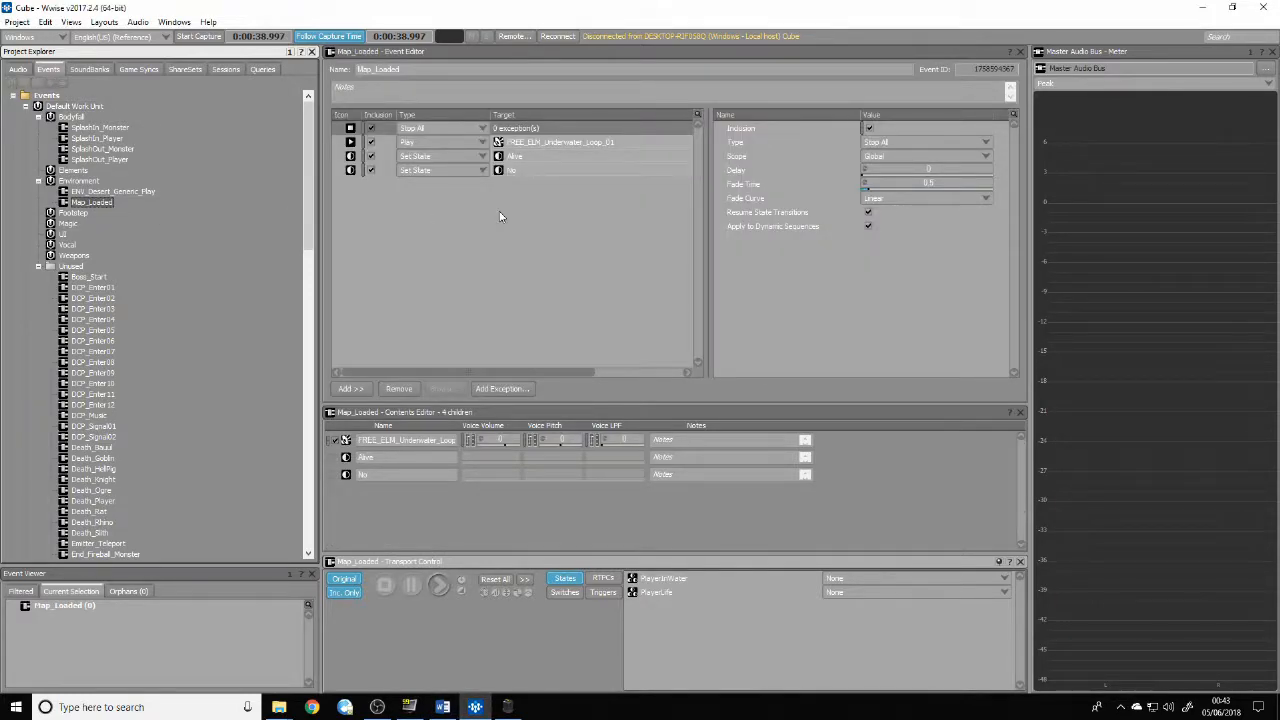
right_click(500, 216)
mouse_move(686, 222)
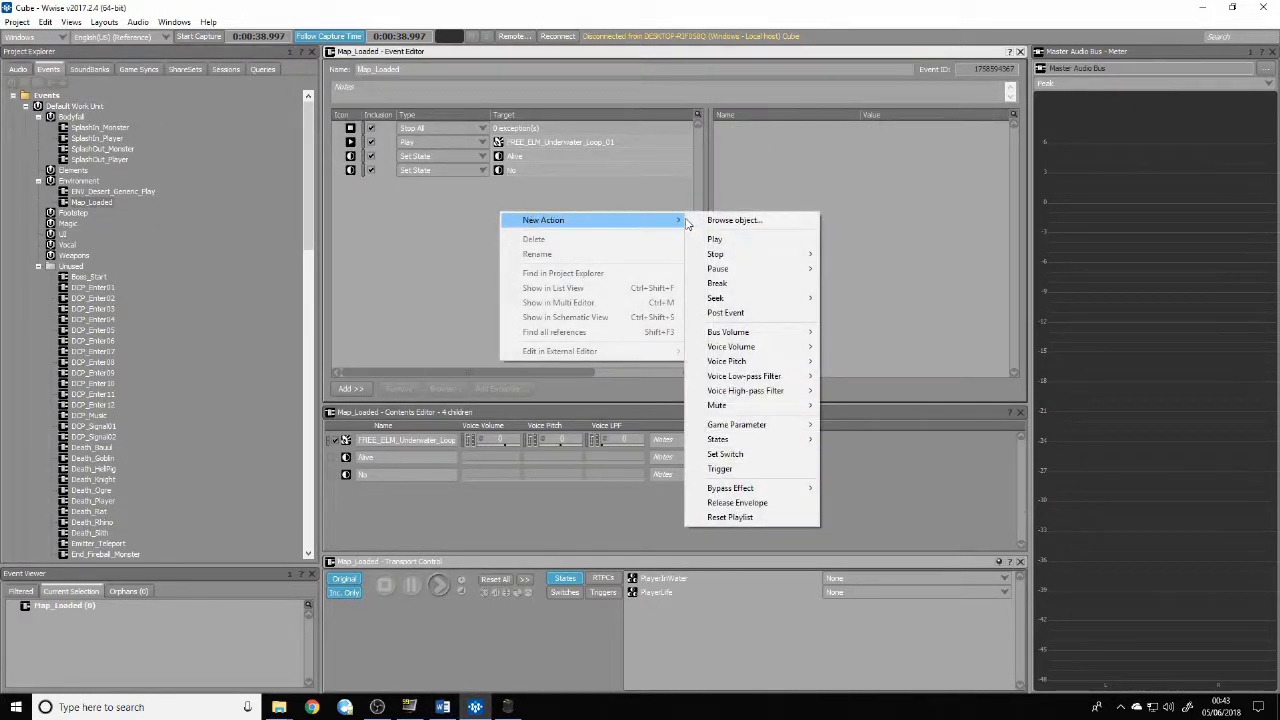
mouse_move(756, 440)
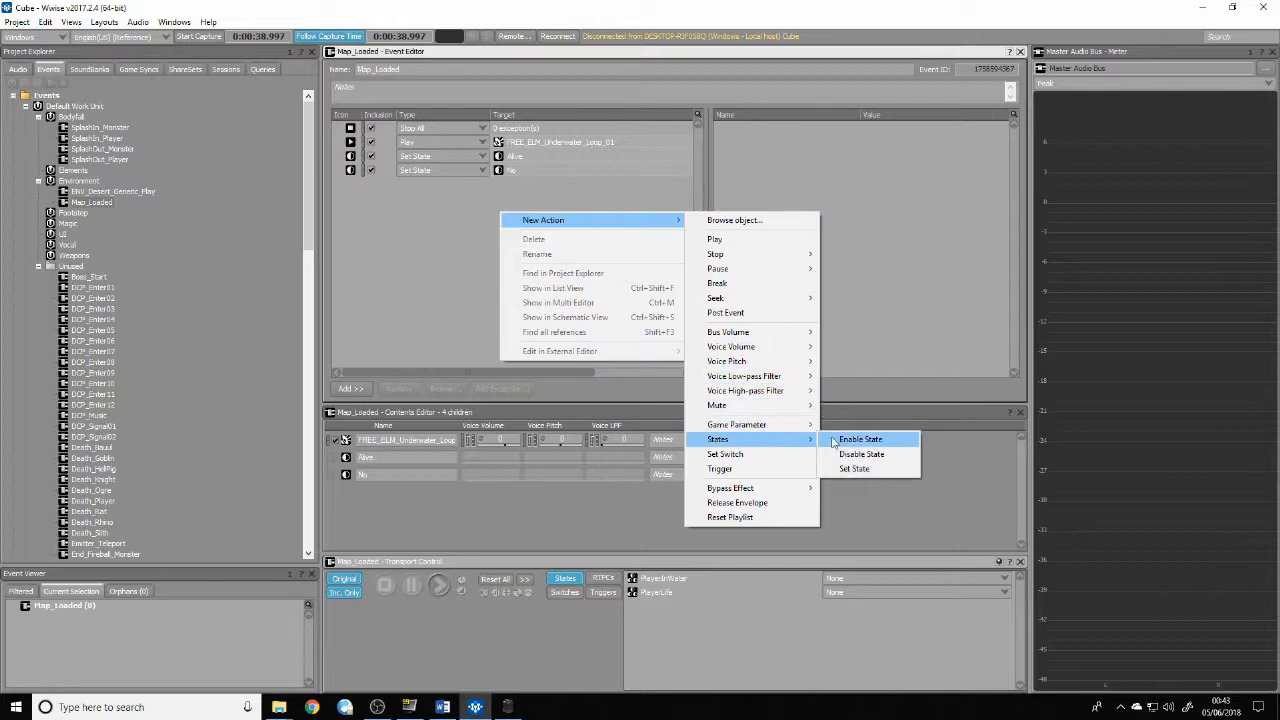
left_click(854, 468)
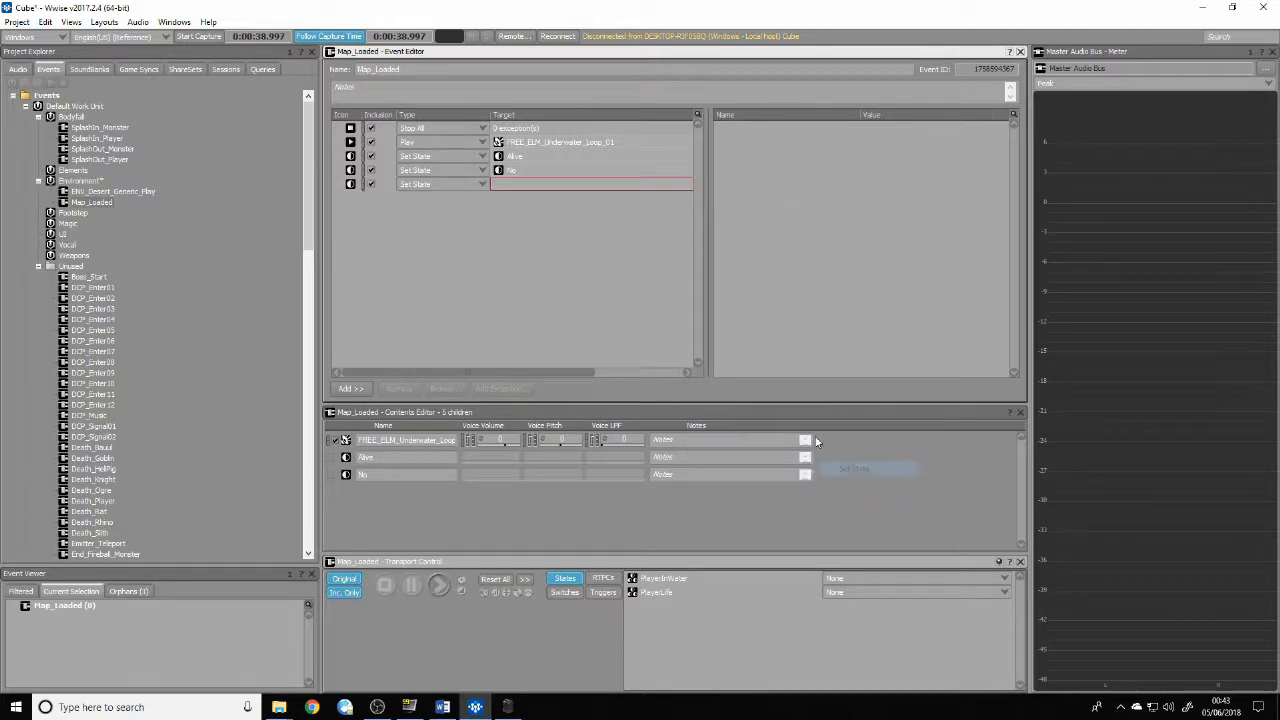
right_click(630, 187)
mouse_move(668, 189)
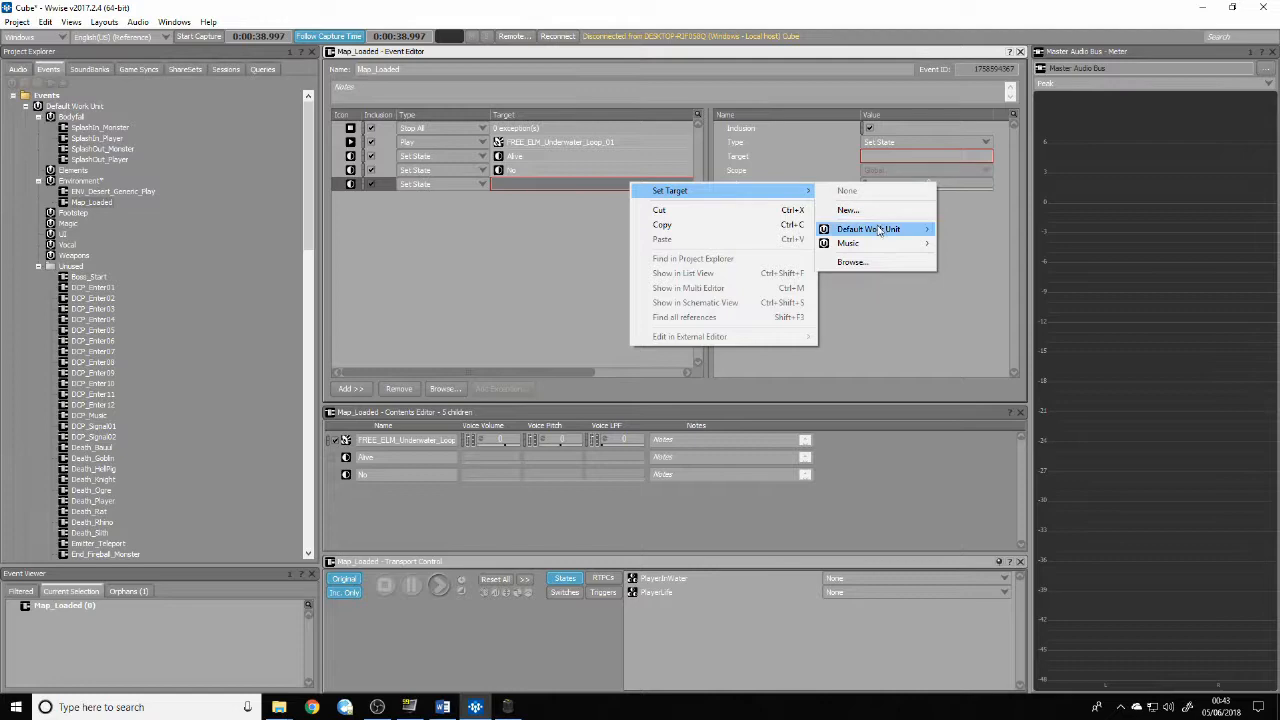
mouse_move(879, 230)
mouse_move(980, 243)
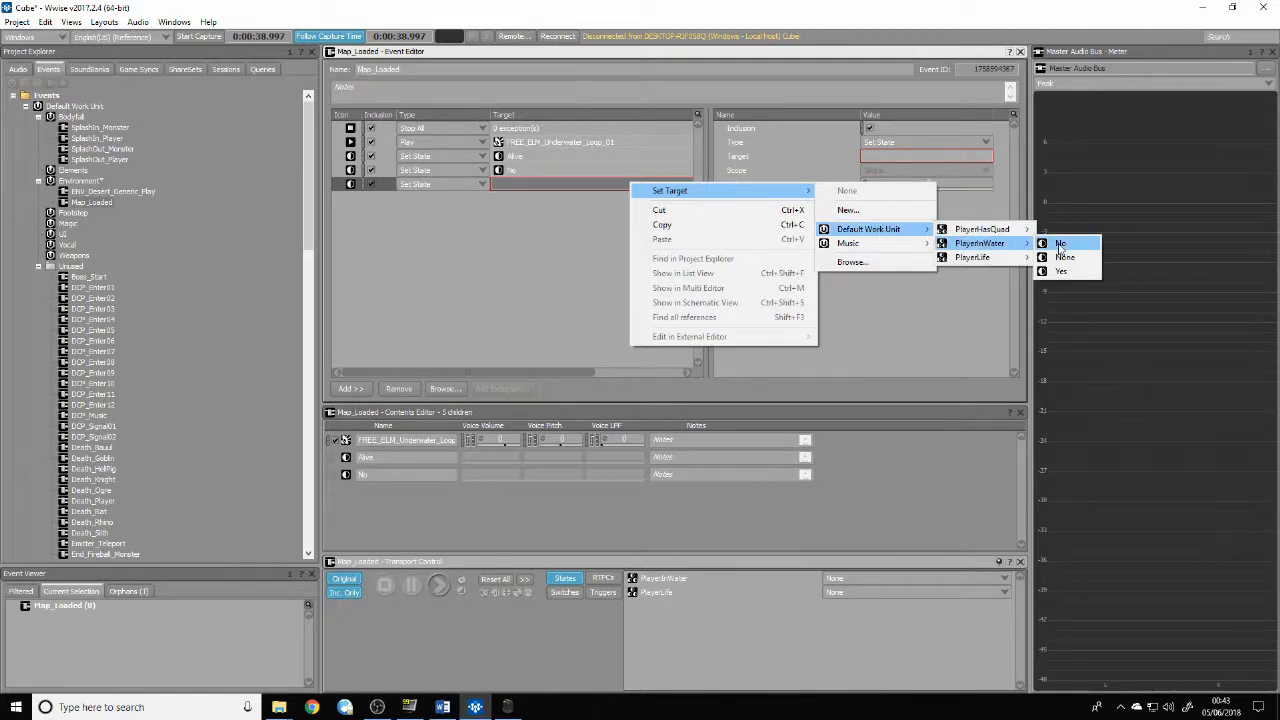
left_click(1060, 244)
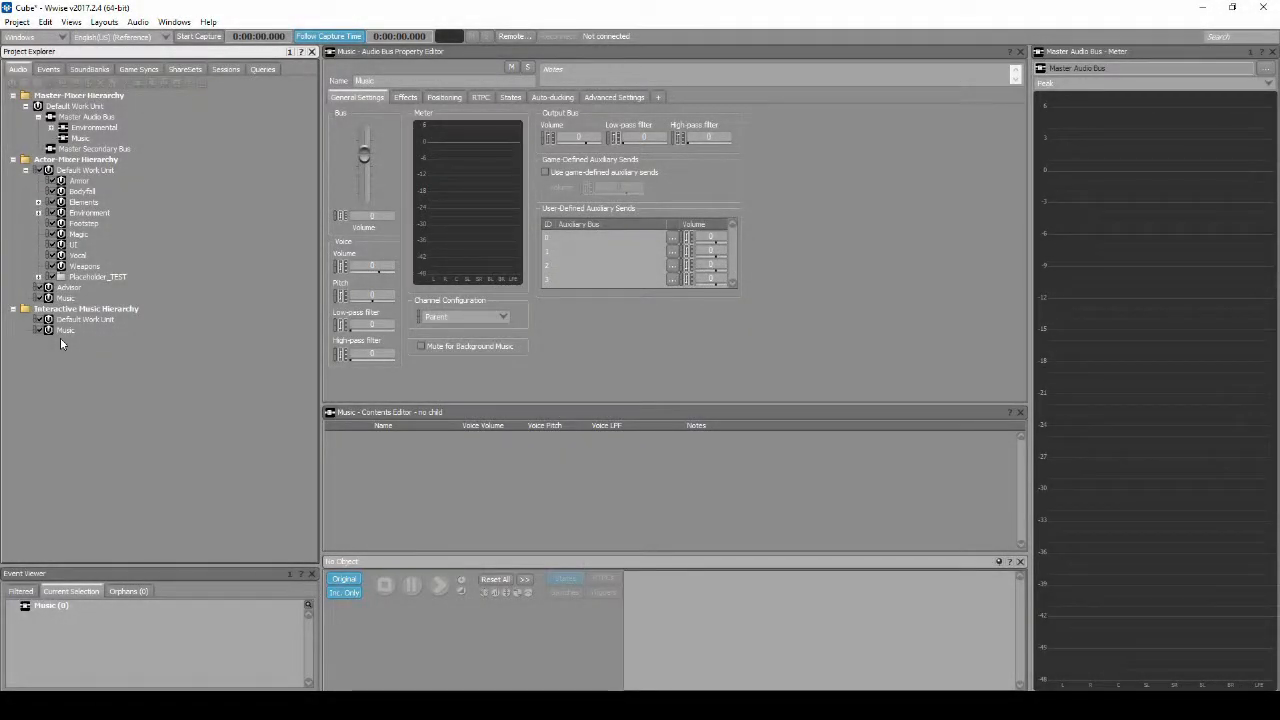
- Create a Random Container inside the Bodyfall work unit of the Actor-Mixer Hierarchy and duplicate it within the same work unit
right_click(78, 191)
mouse_move(102, 199)
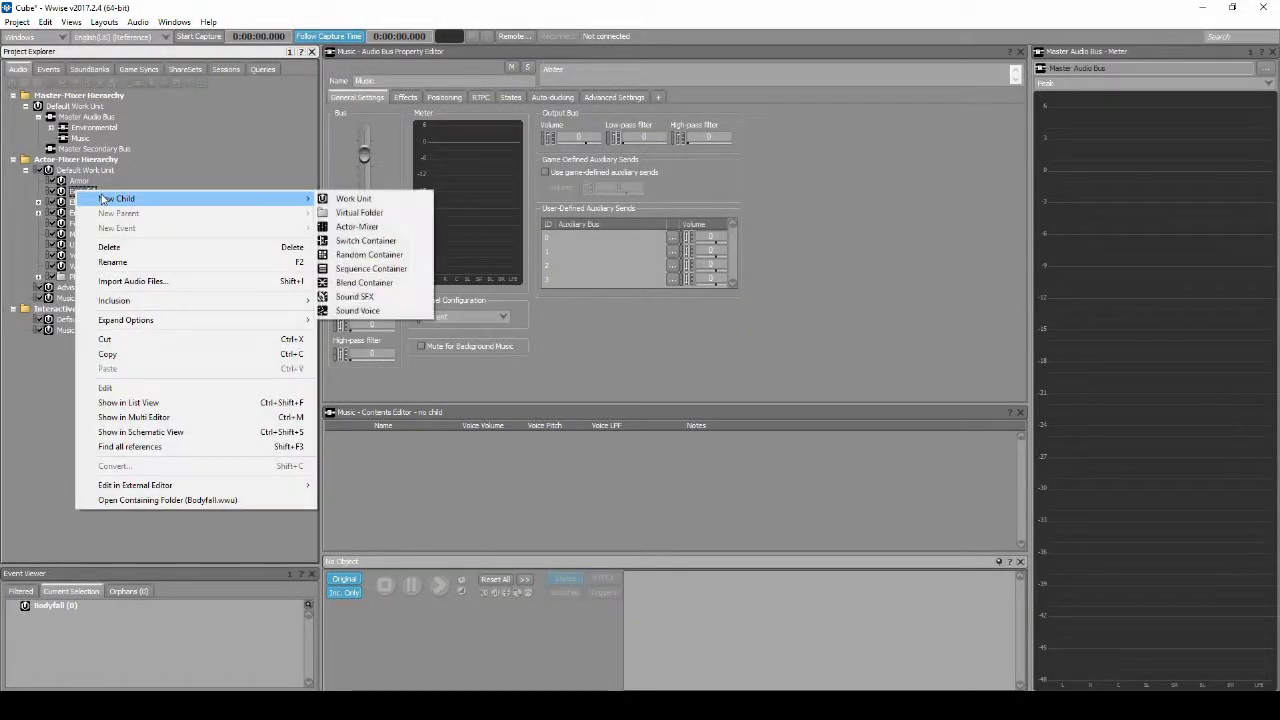
left_click(369, 254)
left_click(151, 203)
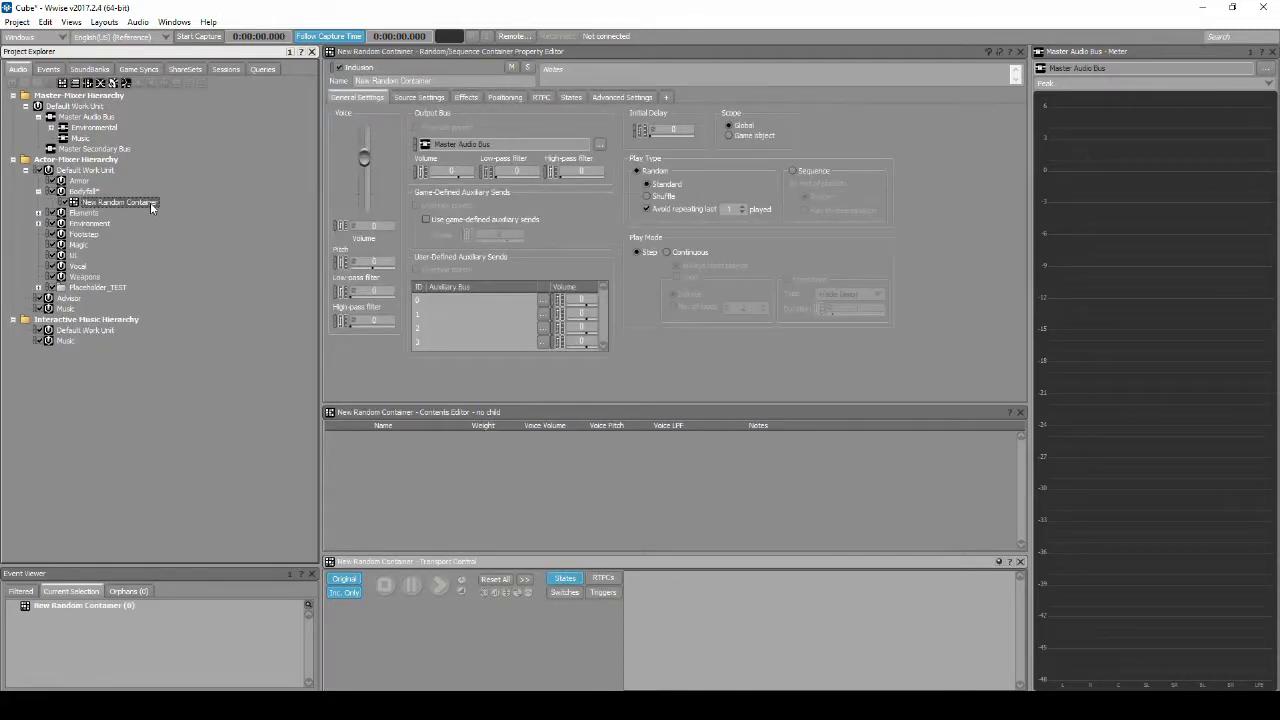
key("ctrl+c")
left_click(94, 191)
key("ctrl+v")
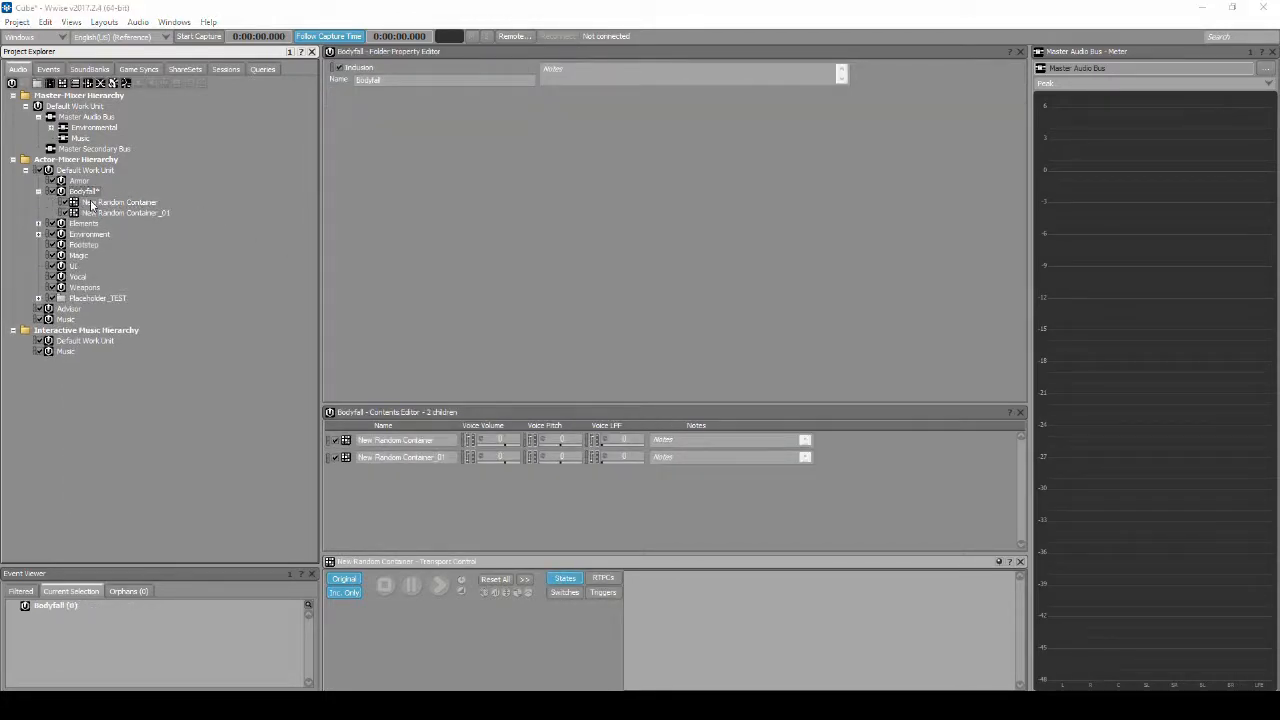
- Rename the first new random container in Bodyfall as Bodyfall_Splash_Into_Water
left_click(122, 203)
left_click(130, 203)
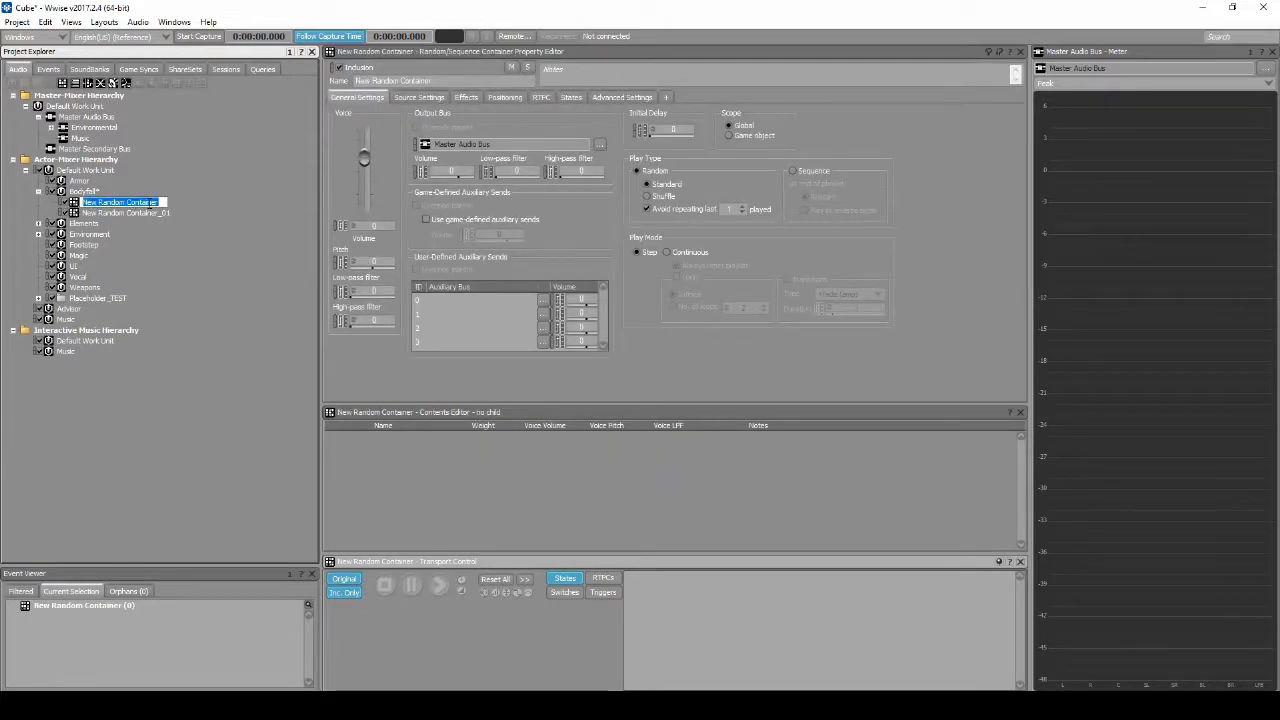
key("ctrl+v")
- Rename the duplicated random container in Bodyfall as Bodyfall_Splash_Out_Of_Water
left_click(151, 211)
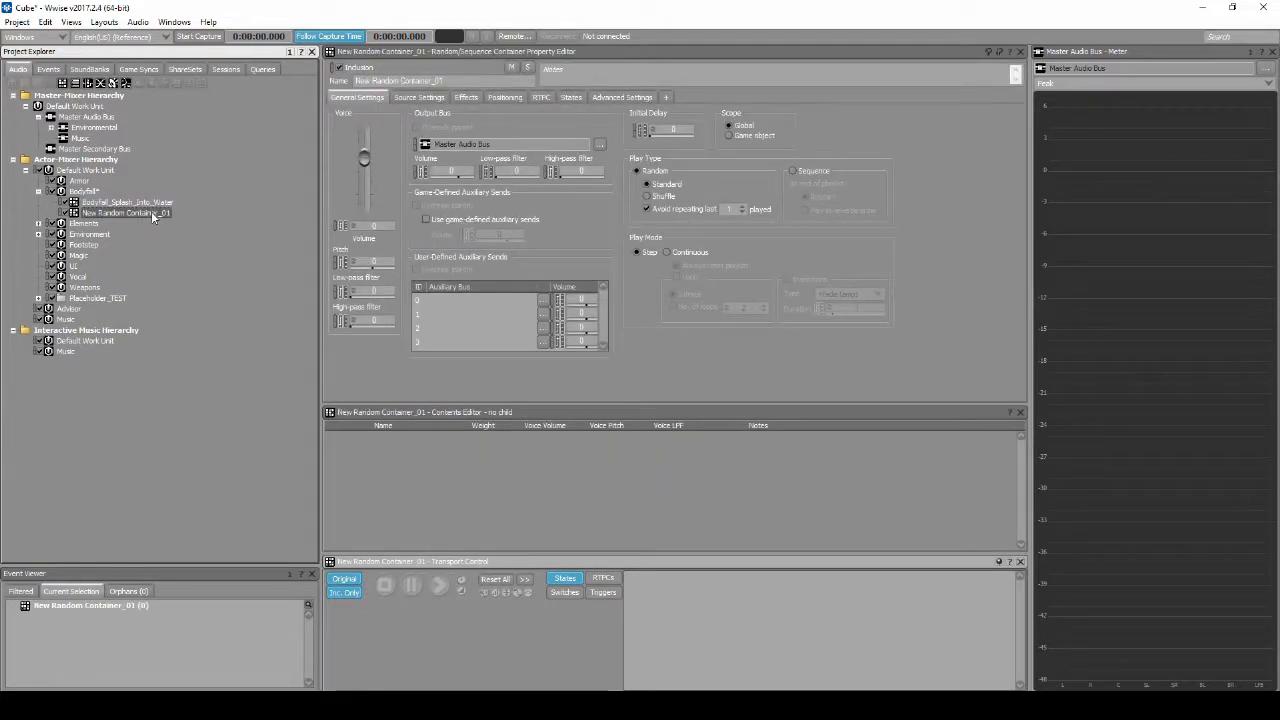
left_click(151, 211)
key("ctrl+v")
left_click_drag(152, 213, 137, 213)
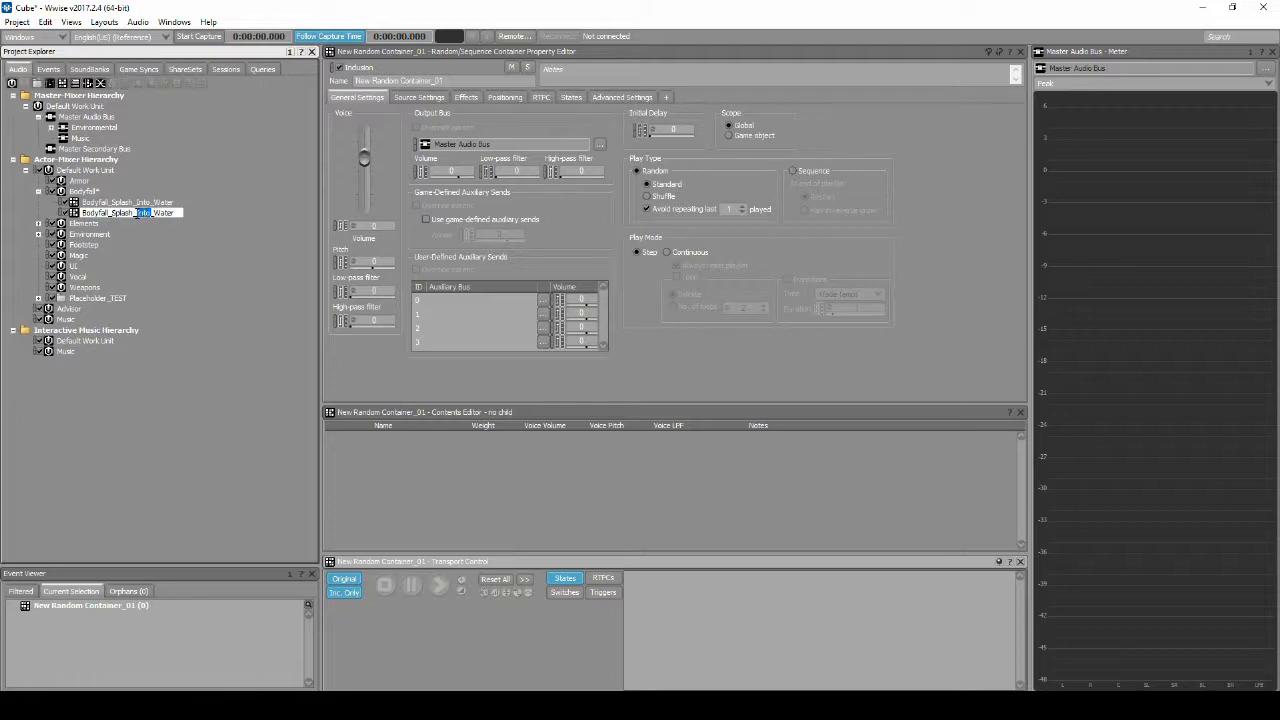
type("Out_Of")
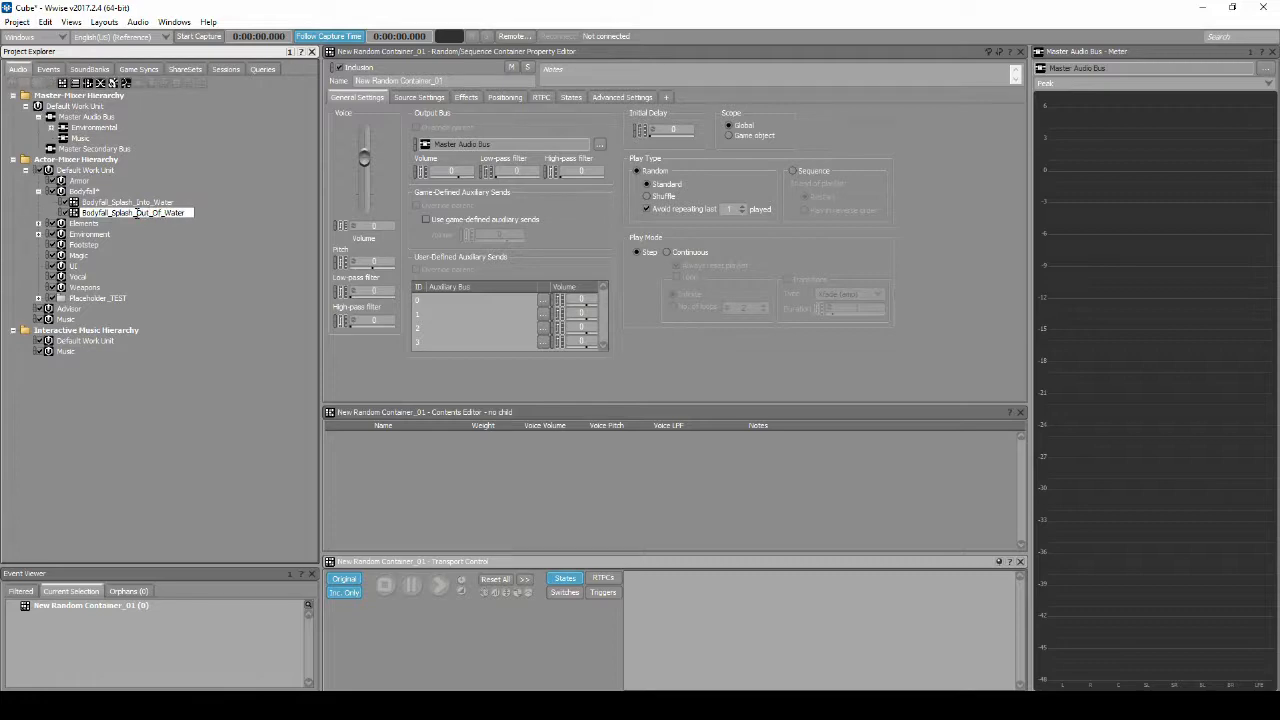
key("Return")
- Bring the FREE_INDV_BODYFALL Splash_In_Water_X1 and Splash_Out_Water_X1 files from File Explorer into Bodyfall_Splash_Into_Water for import
key("alt+Tab")
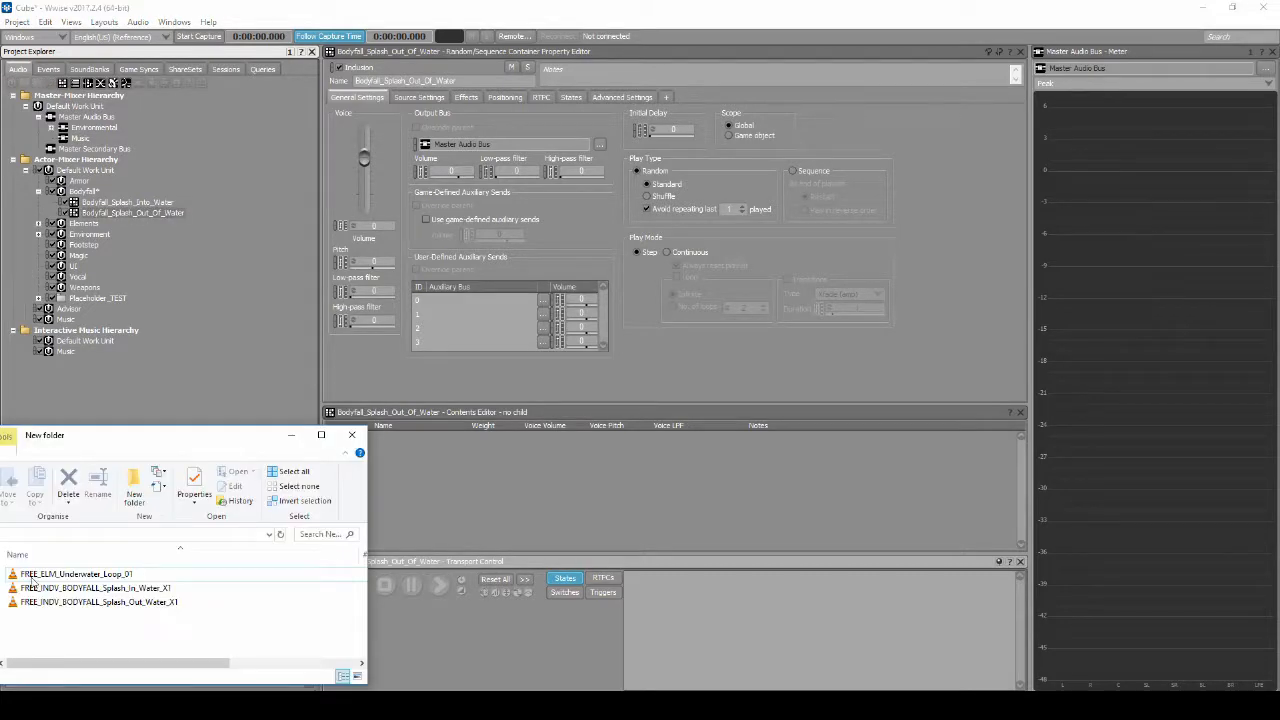
left_click(101, 591)
left_click(110, 602, "ctrl")
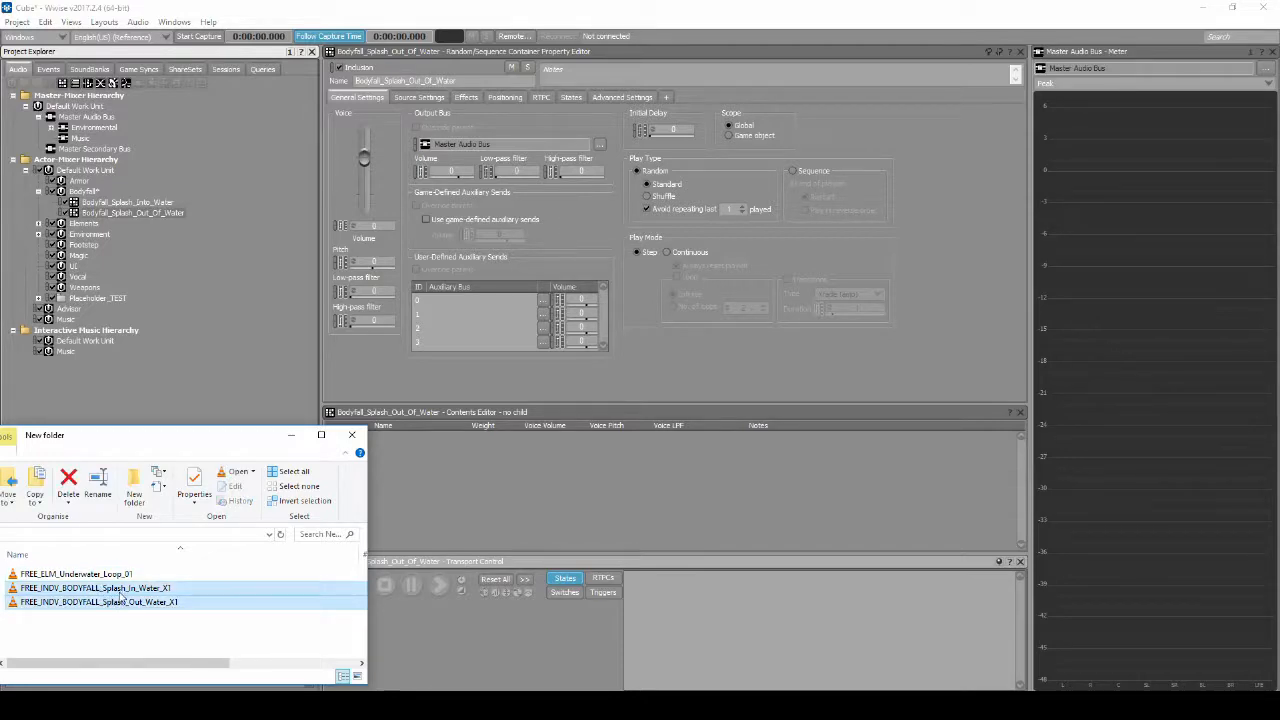
left_click_drag(122, 593, 150, 203)
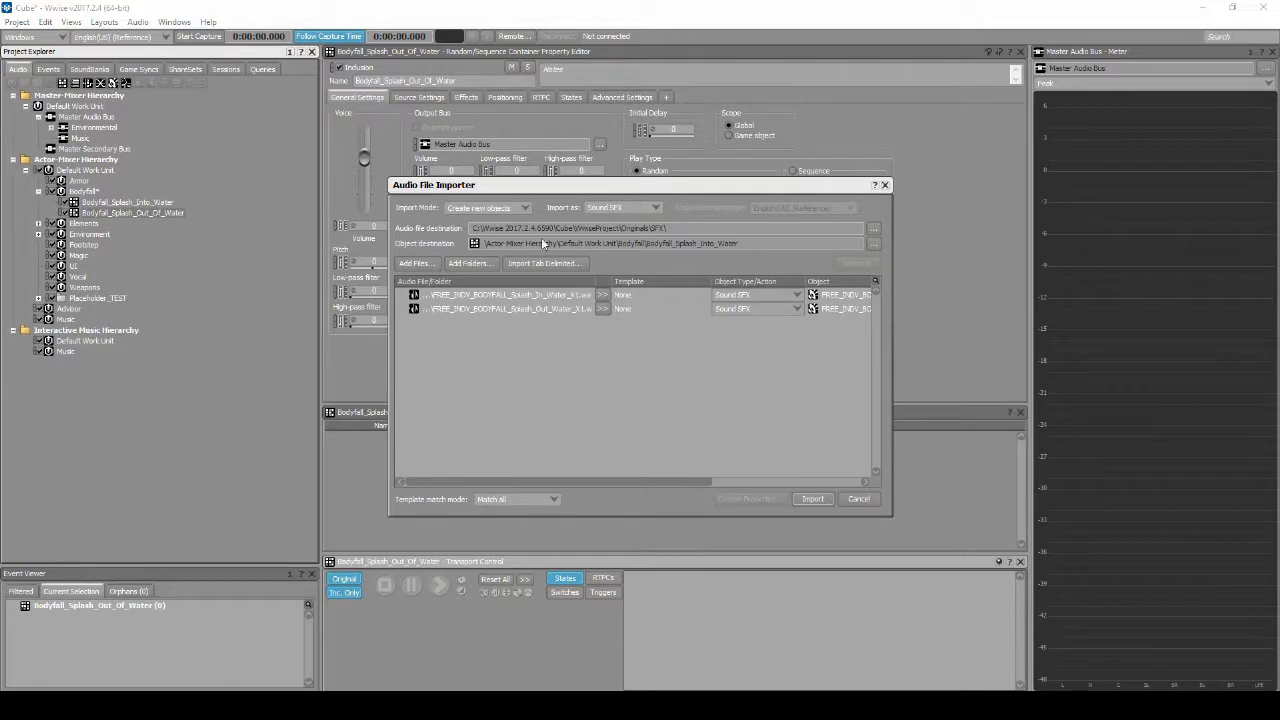
- Start changing the audio file destination and create a folder named BODYFALL inside the SFX originals folder
left_click(872, 228)
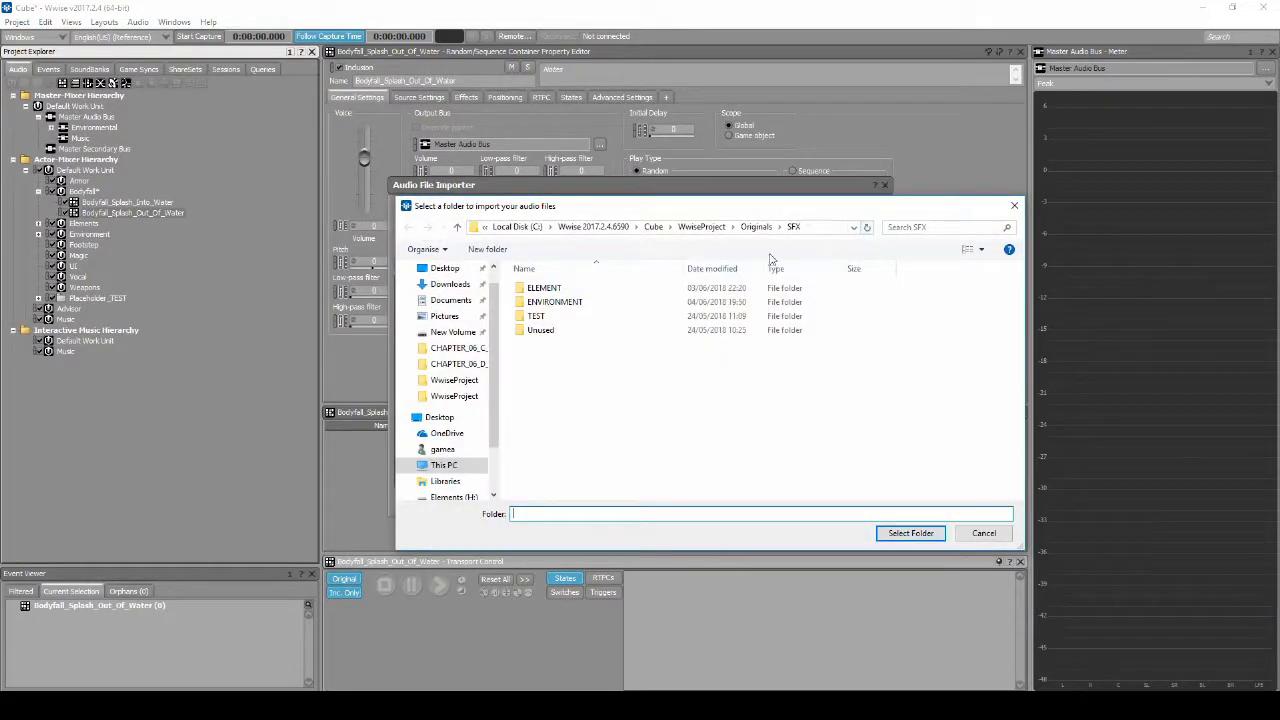
right_click(561, 373)
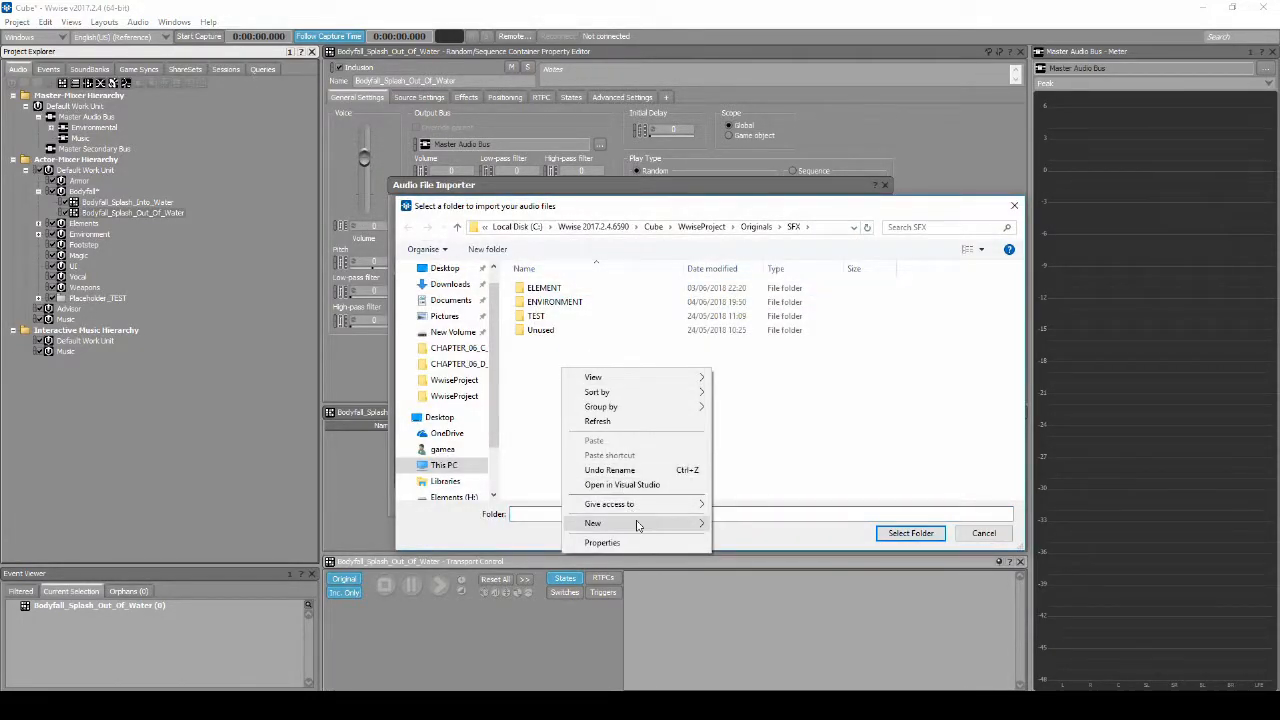
mouse_move(637, 523)
left_click(740, 526)
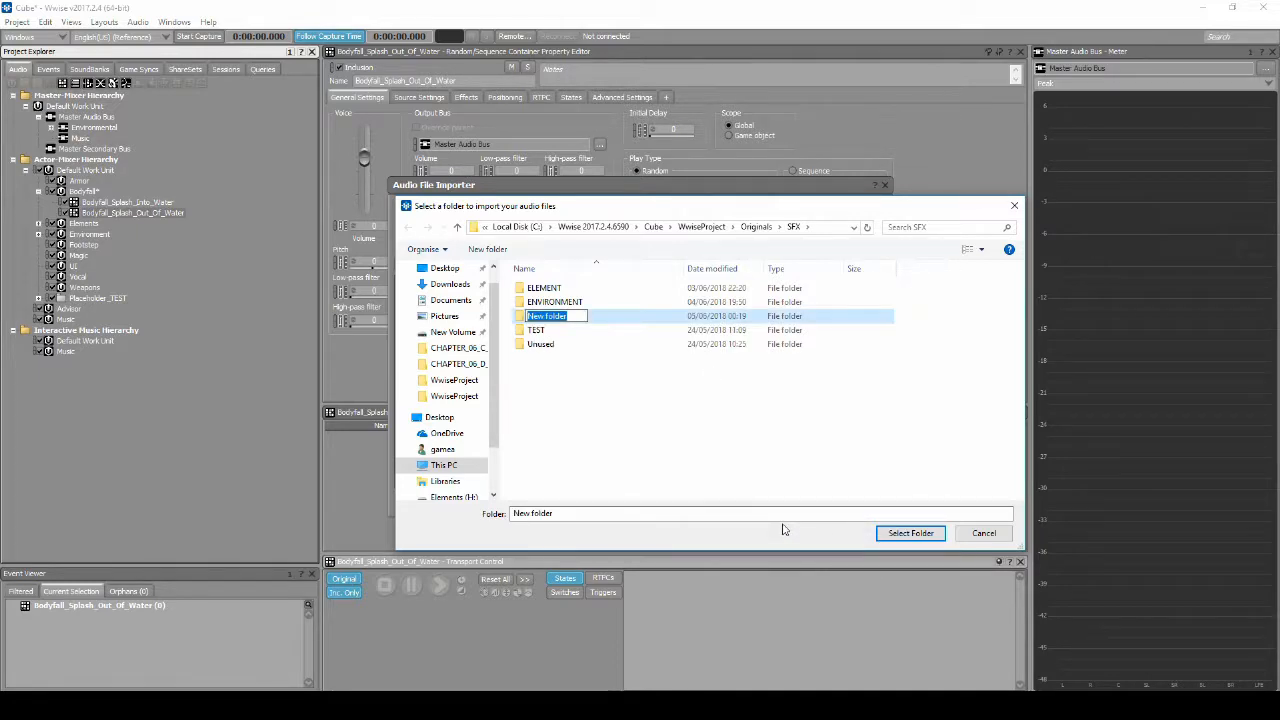
type("BODYFALL")
key("Return")
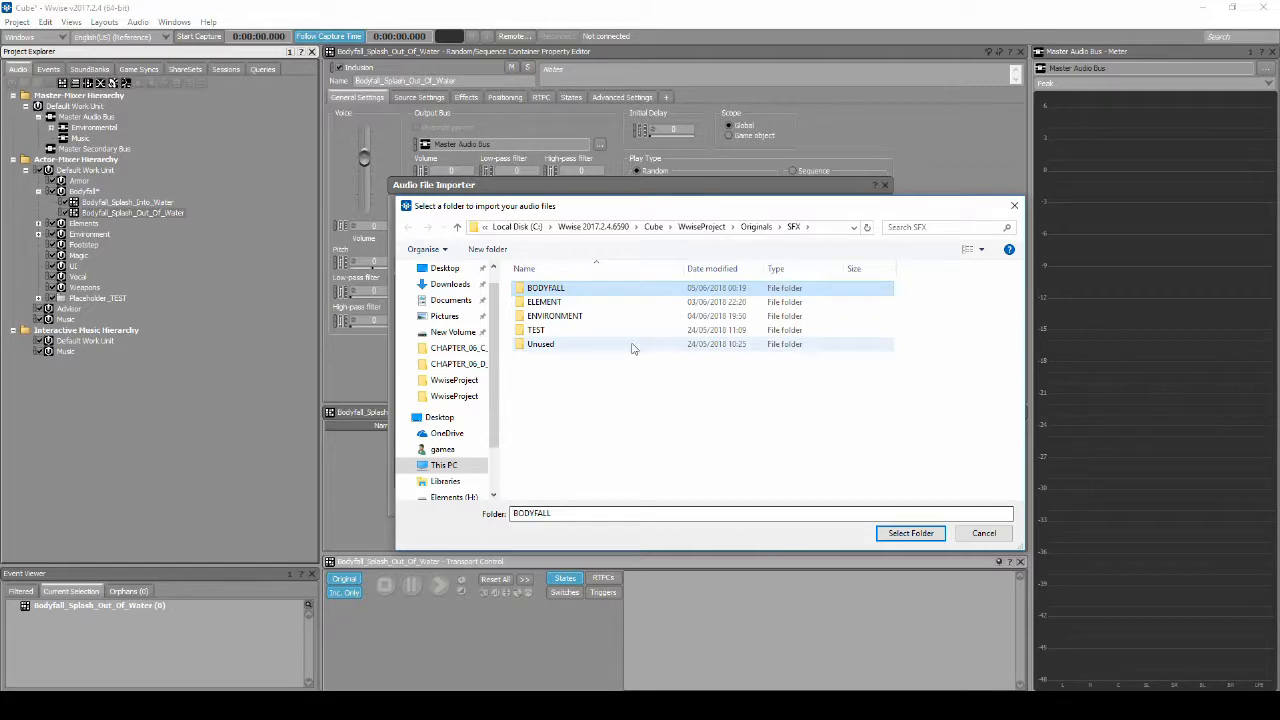
- Create a subfolder named WATER_SPLASH_IN_OUT inside the BODYFALL folder
key("Return")
right_click(558, 408)
mouse_move(600, 560)
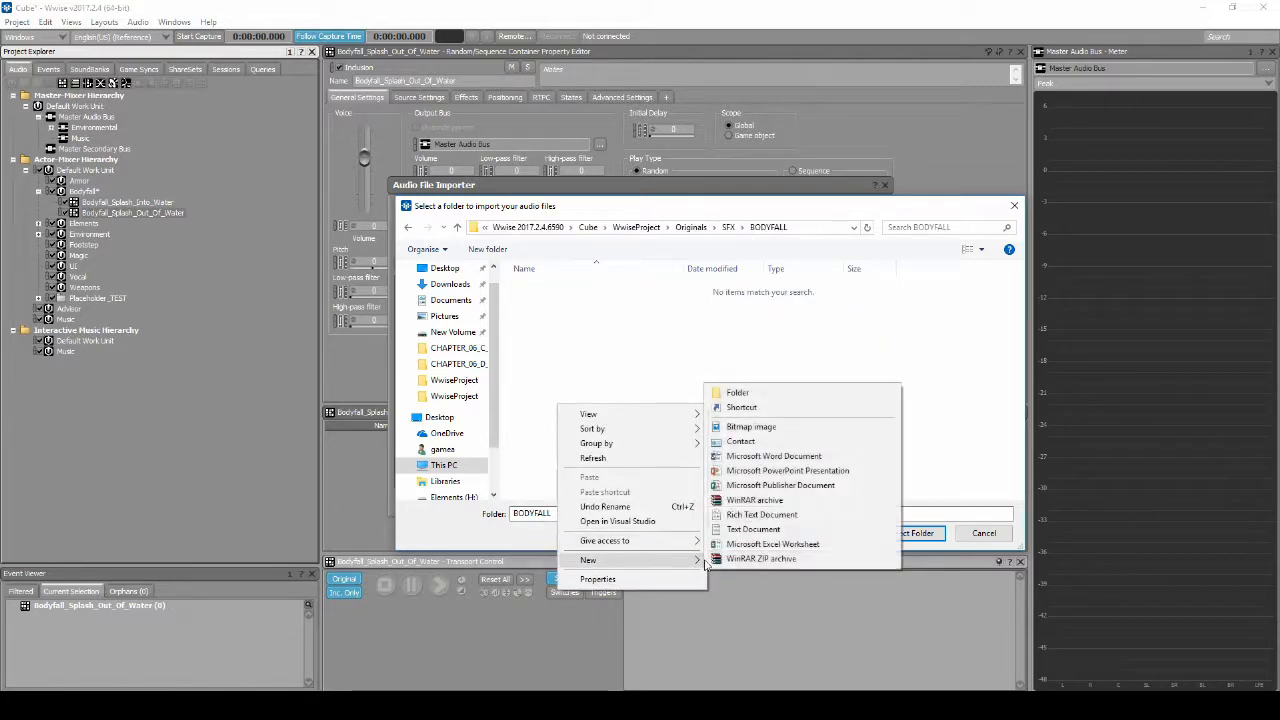
left_click(737, 393)
type("WATE")
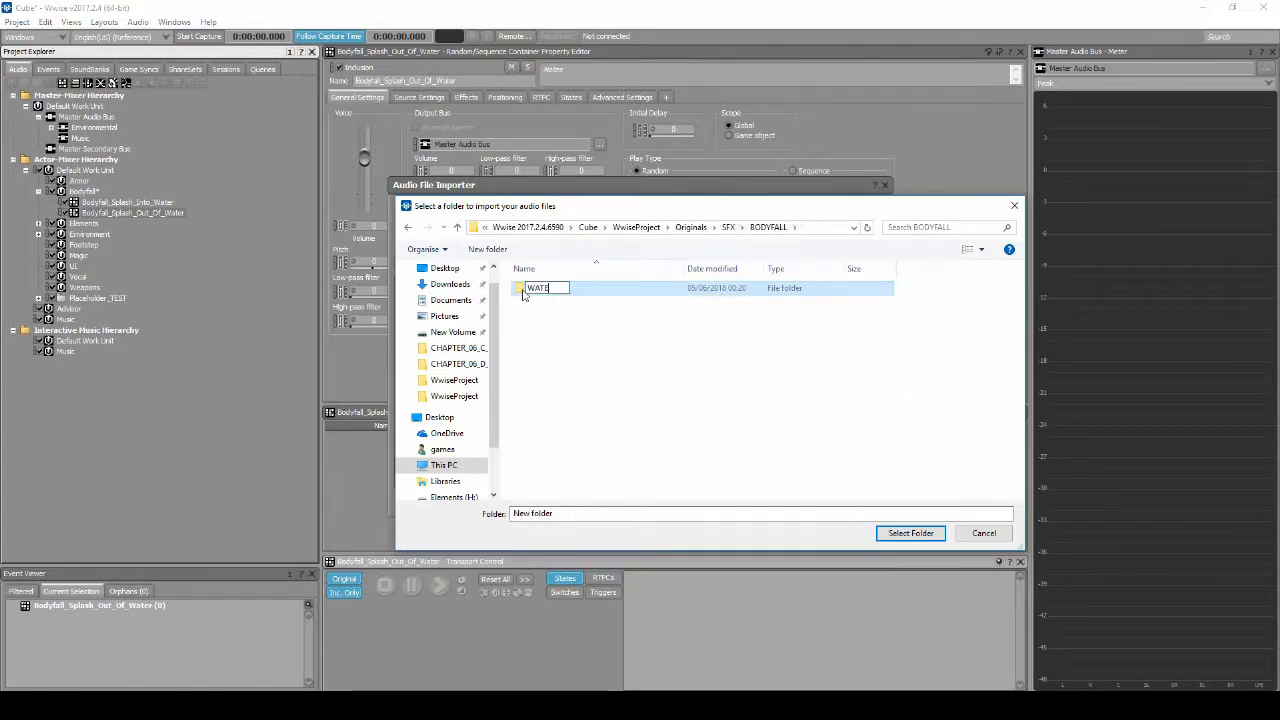
type("R_SPLASH_IN_OUT")
key("Return")
- Set WATER_SPLASH_IN_OUT as the audio file destination and import the two splash files
key("Return")
left_click(911, 533)
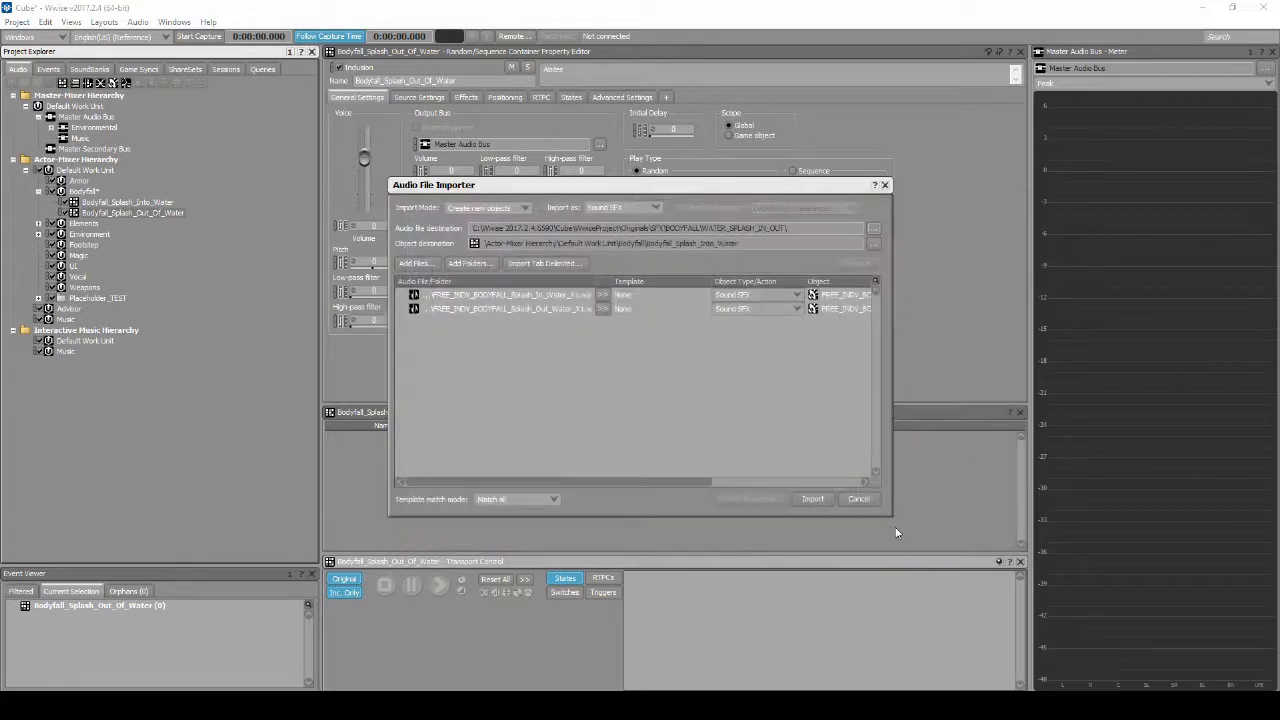
left_click(808, 499)
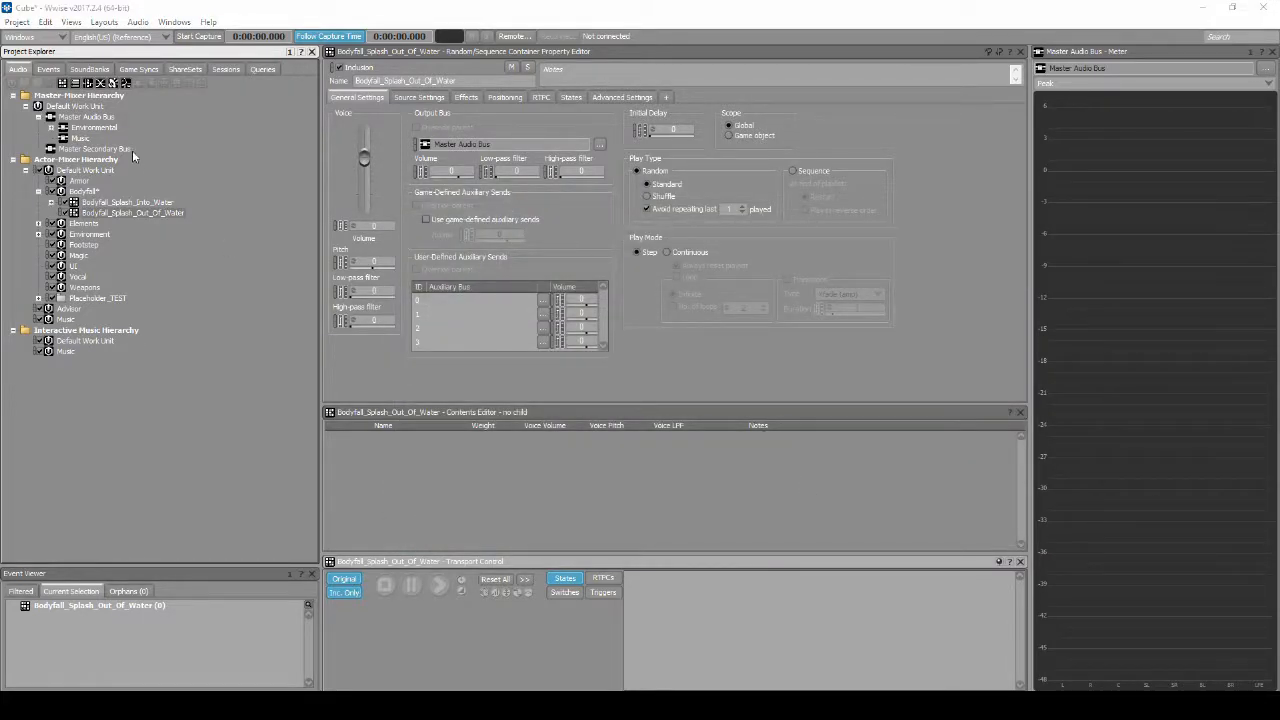
- Create a child audio bus named Bodyfall under the SFX bus in the Environmental bus
left_click(51, 128)
left_click(64, 149)
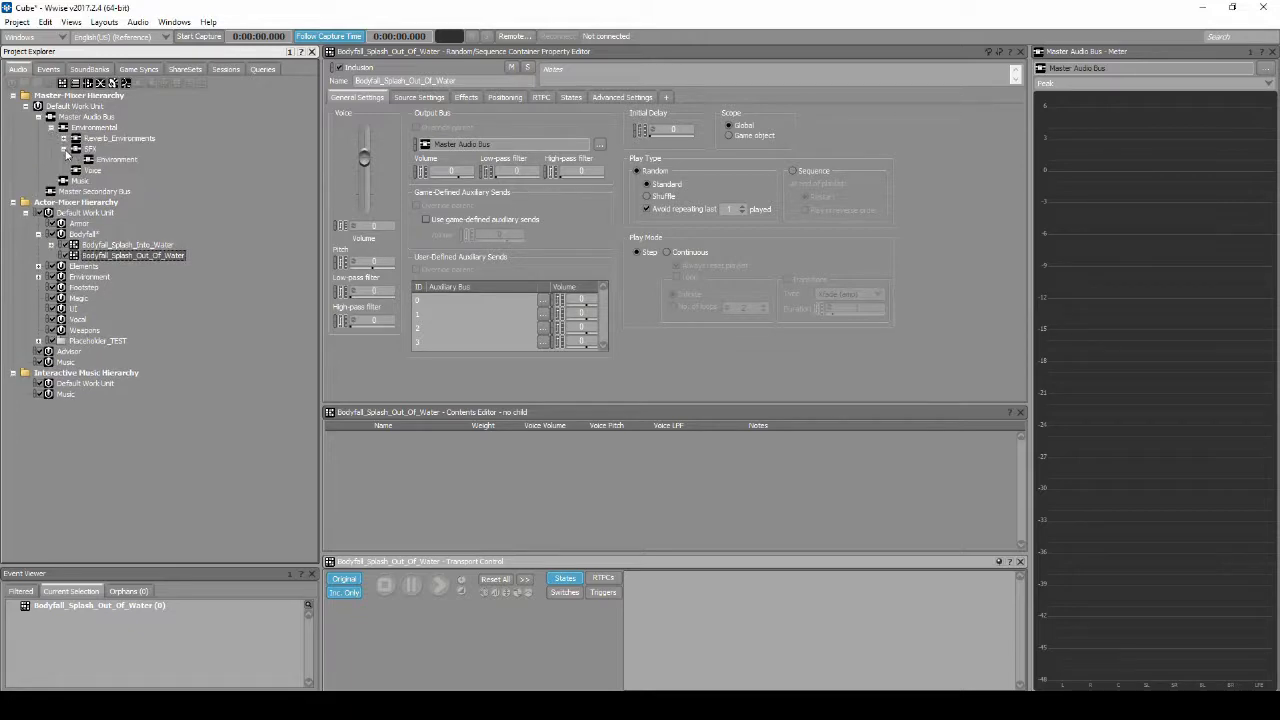
right_click(86, 151)
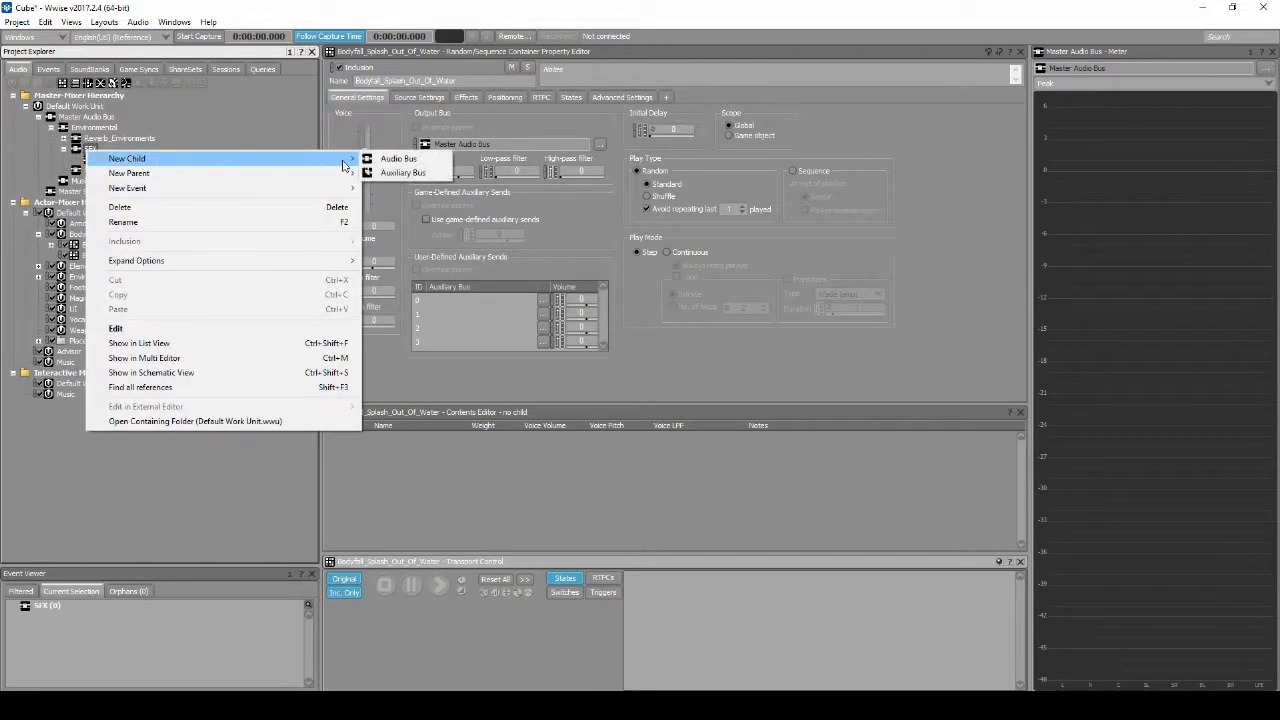
left_click(377, 162)
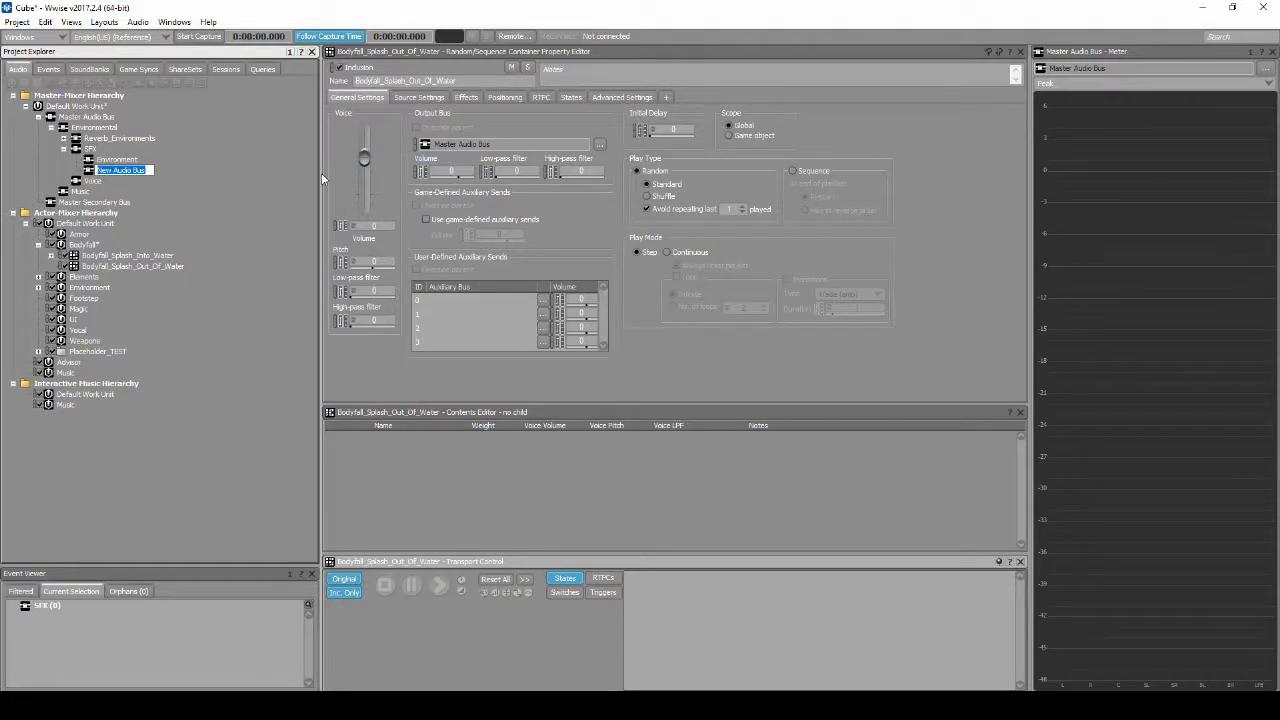
type("Bodyfall_")
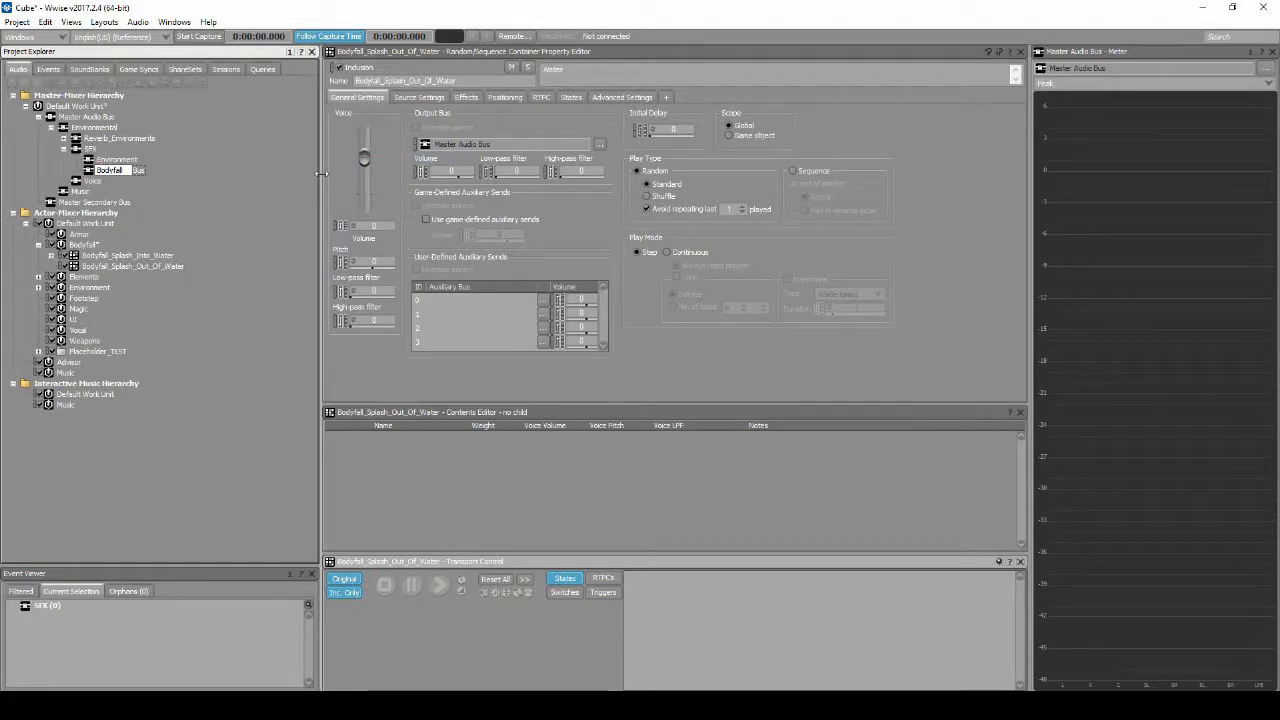
key("Return")
key("alt+Tab")
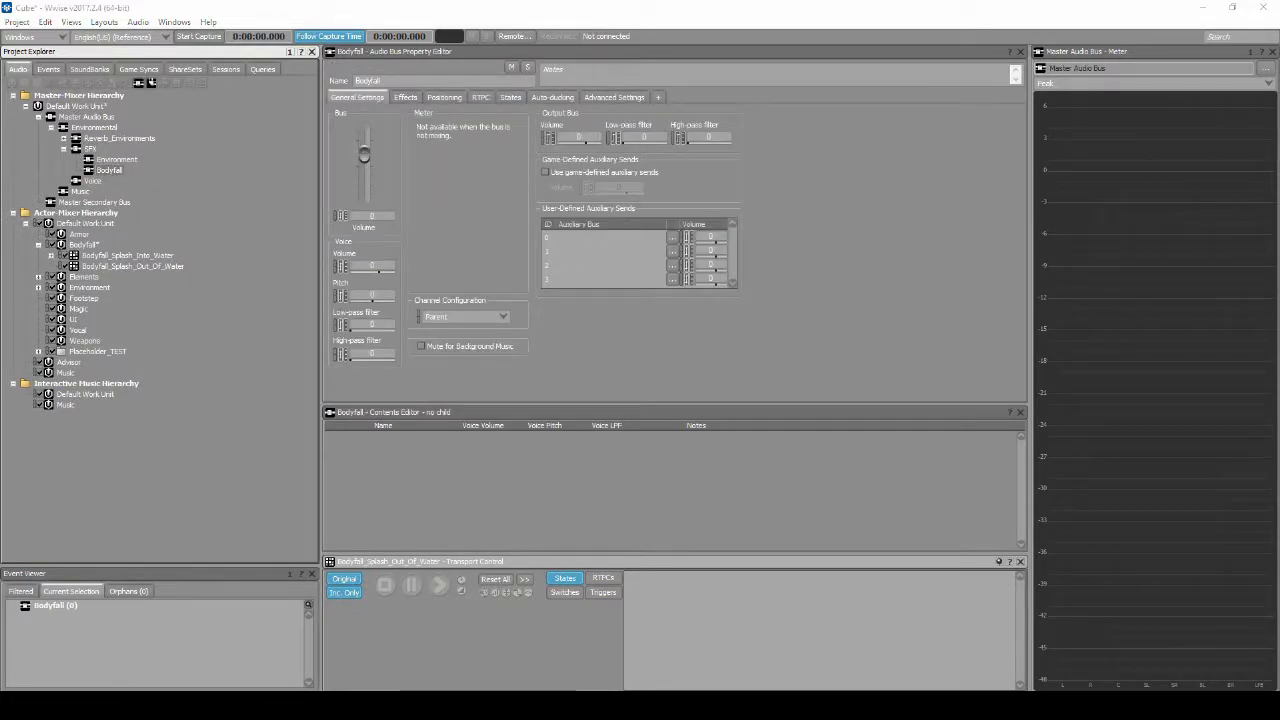
- Set the output bus of the Bodyfall_Splash_Into_Water container to the Bodyfall bus
left_click(155, 256)
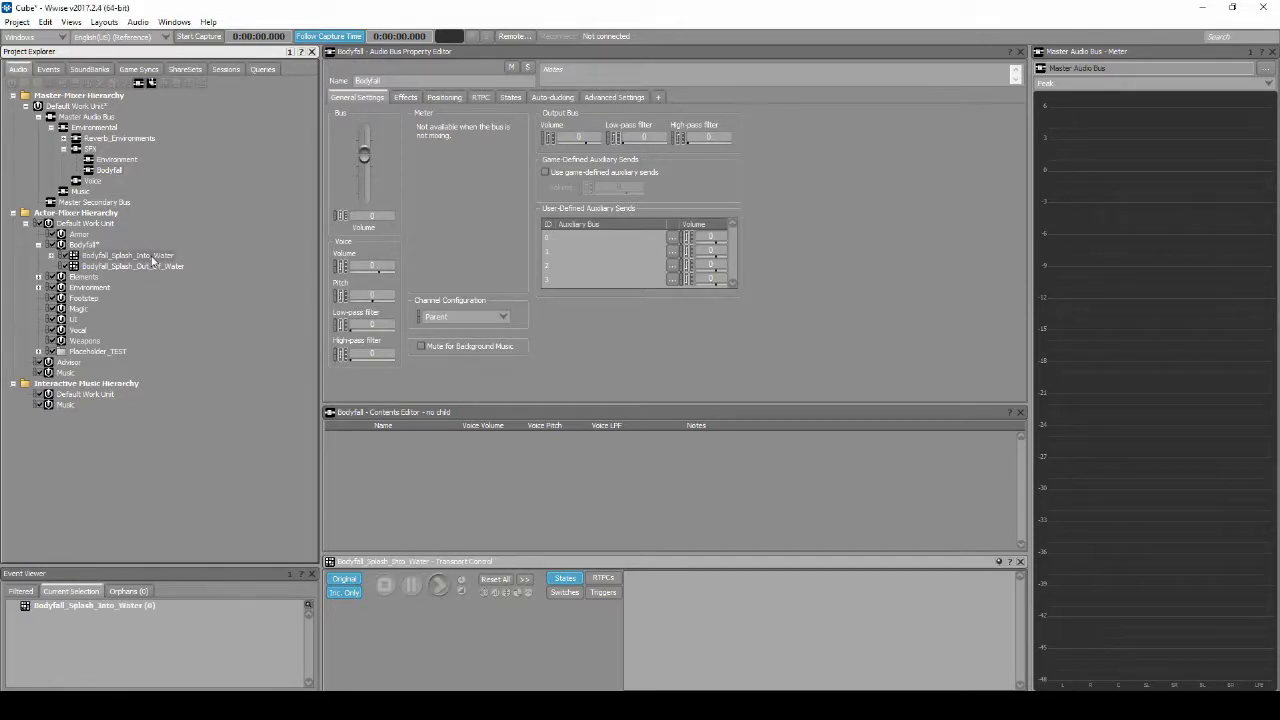
left_click(600, 143)
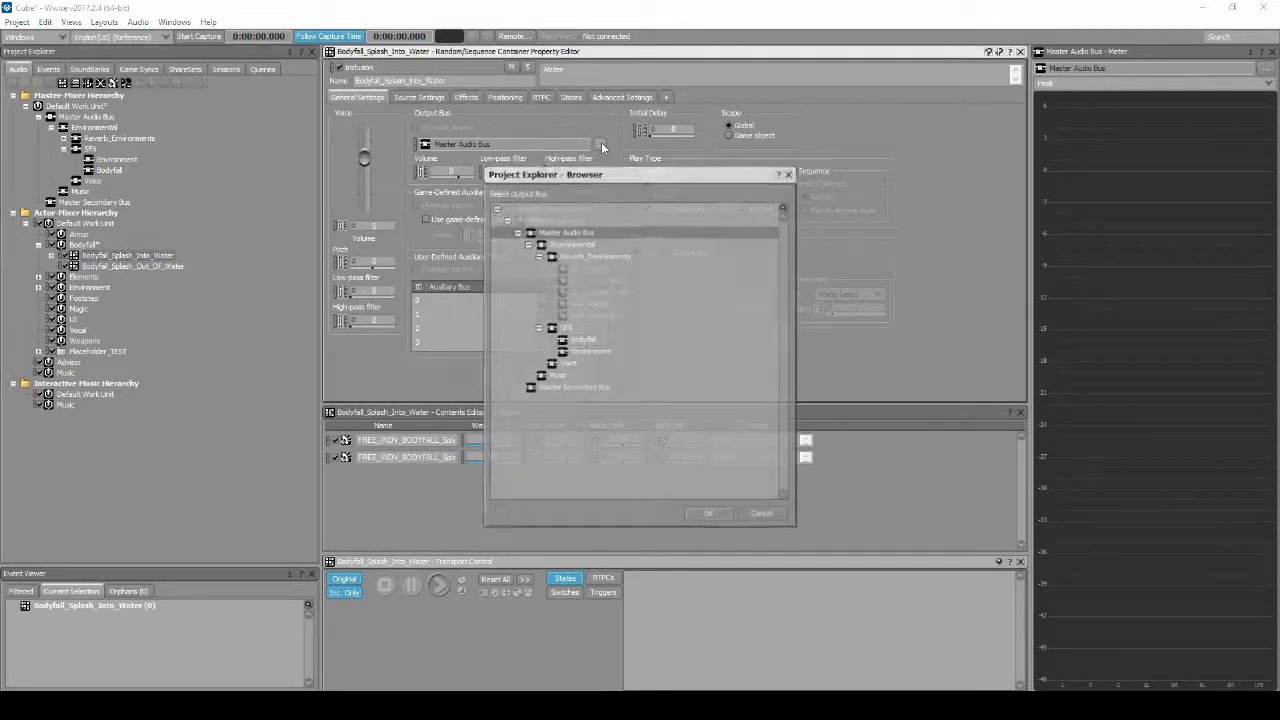
left_click(584, 340)
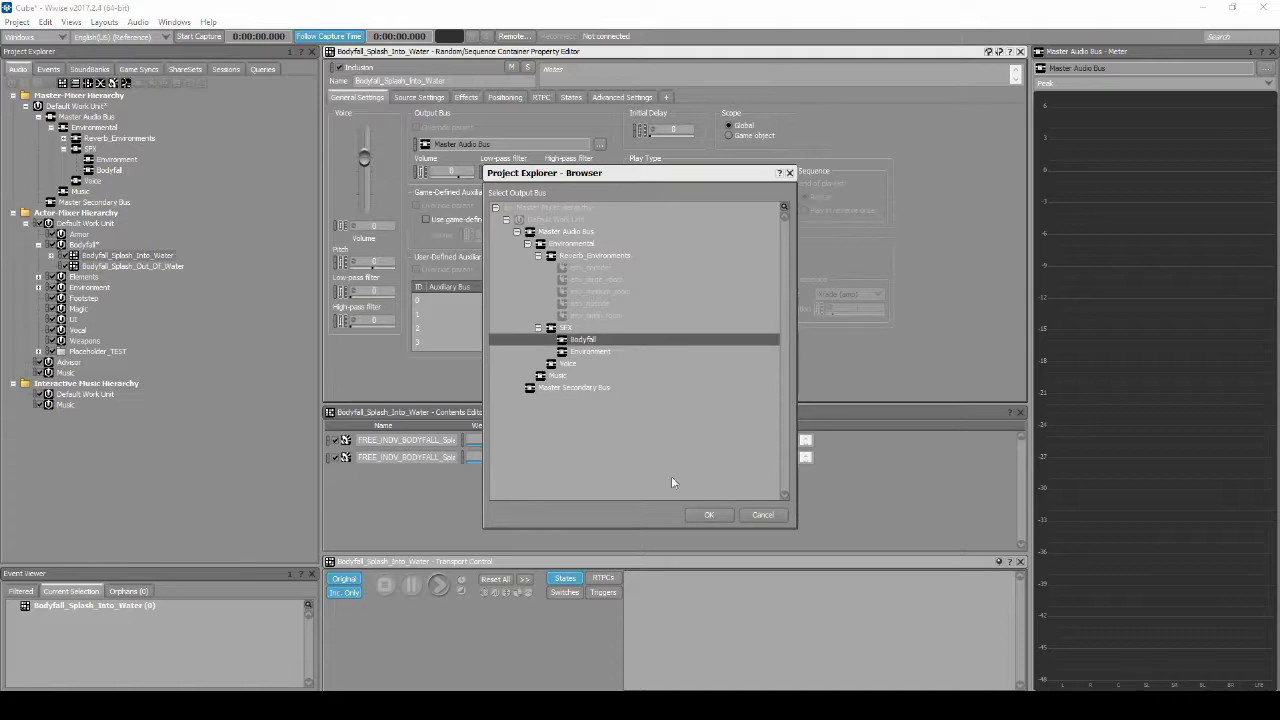
left_click(706, 514)
- Set the output bus of the Bodyfall_Splash_Out_Of_Water container to the Bodyfall bus
left_click(176, 266)
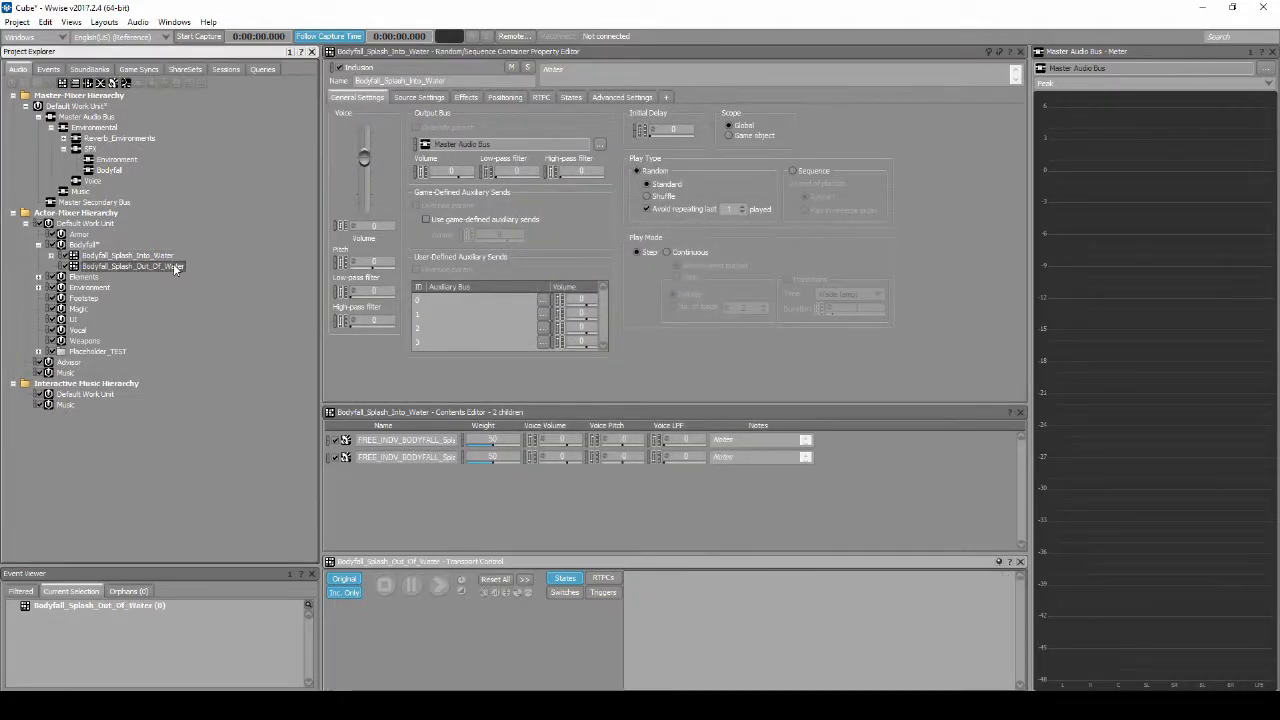
left_click(601, 143)
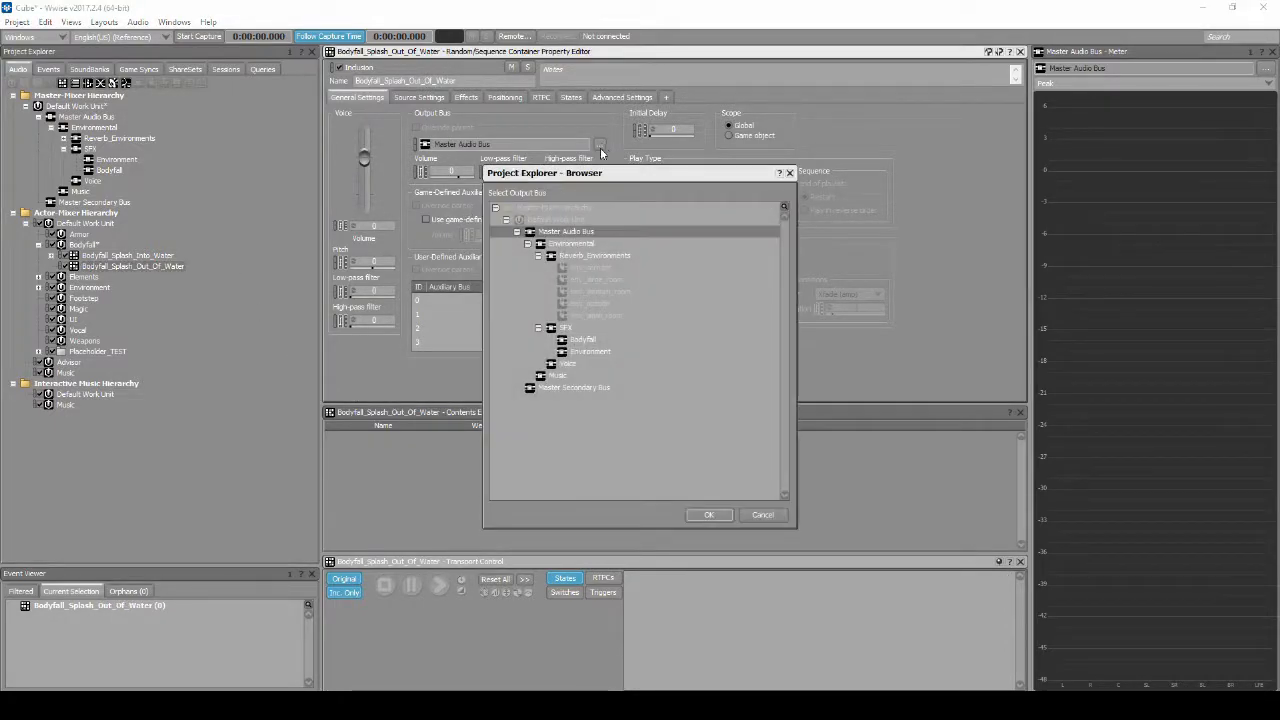
left_click(585, 340)
left_click(709, 514)
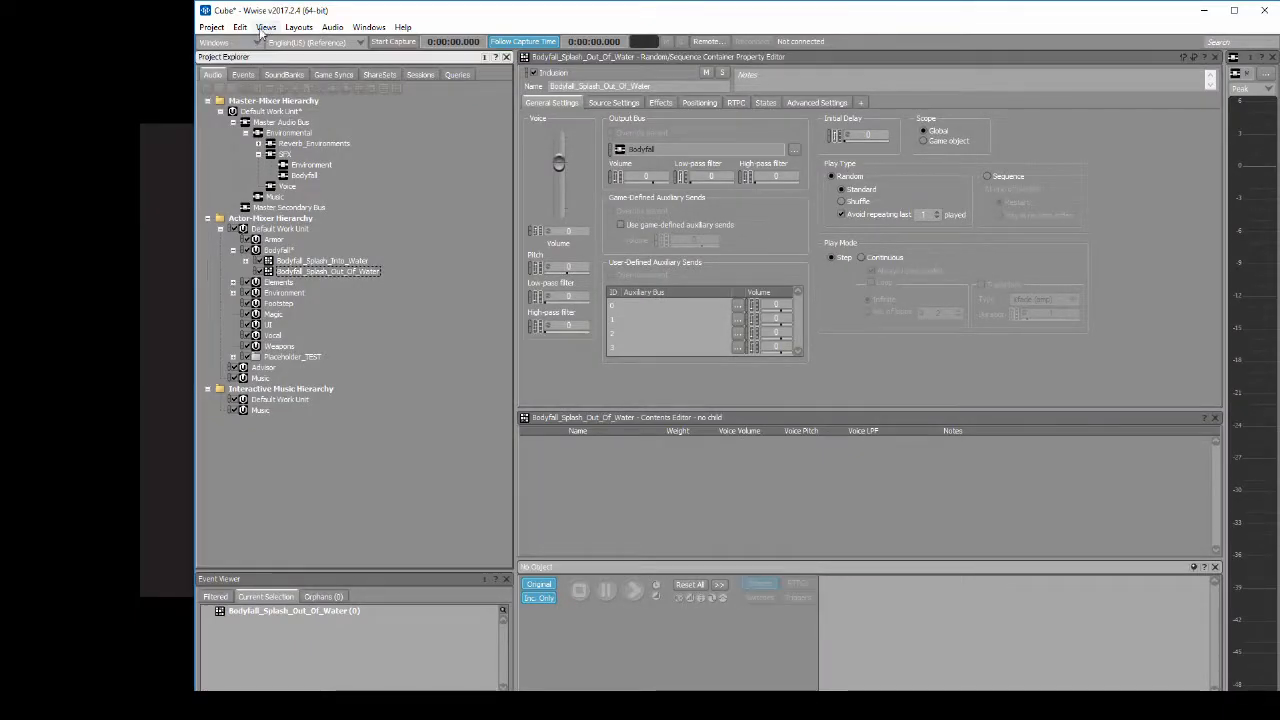
- Open a second Project Explorer in Sync Group 2 showing the Bodyfall containers, with the events listed in the main explorer
left_click(265, 27)
mouse_move(328, 520)
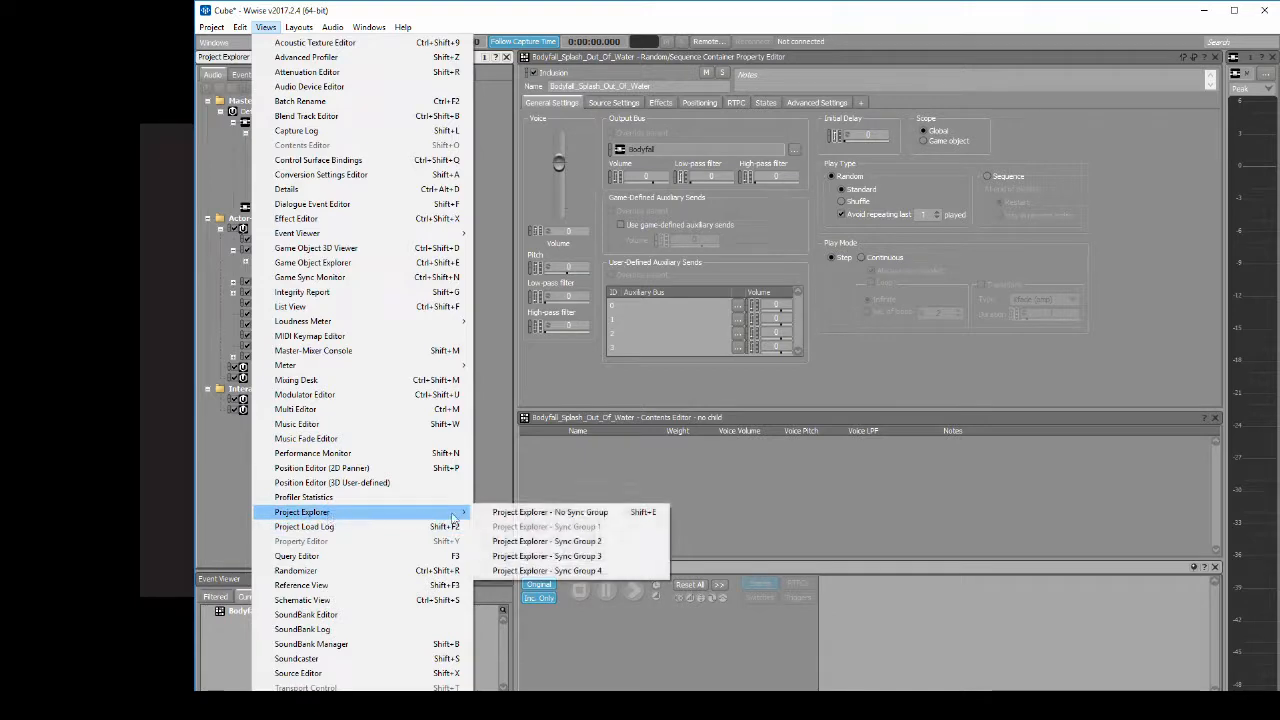
left_click(560, 531)
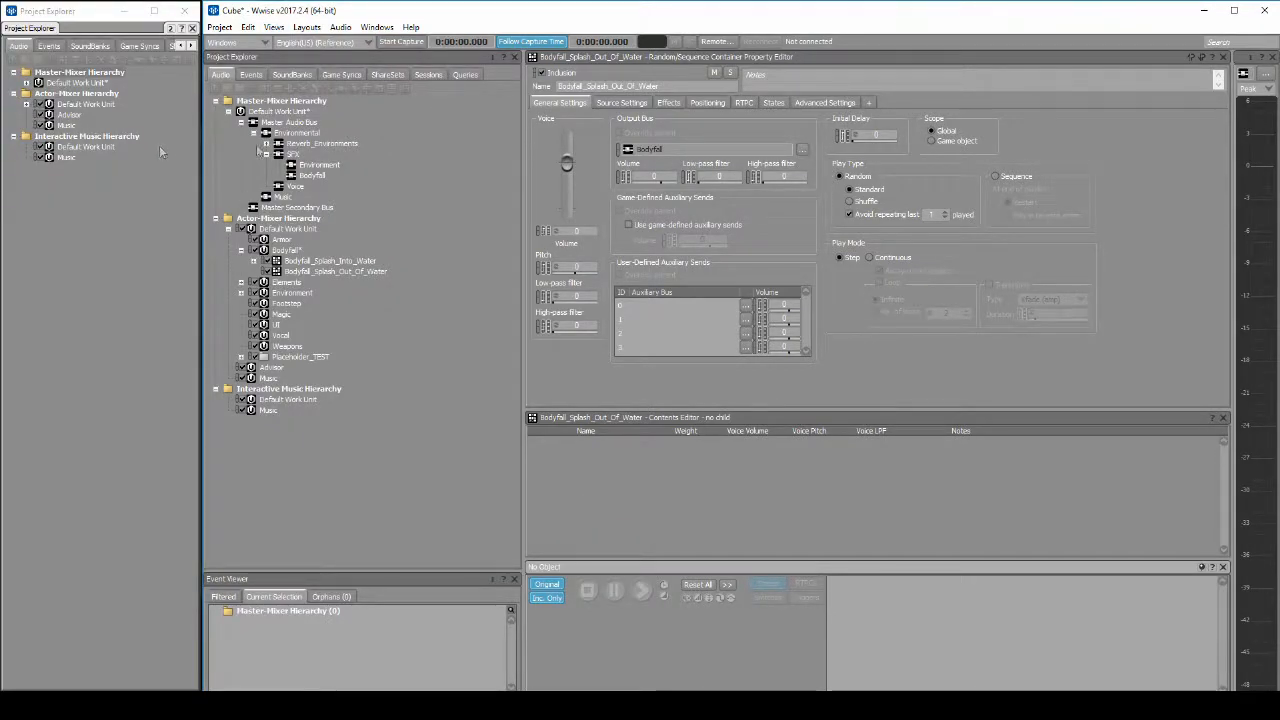
left_click(252, 75)
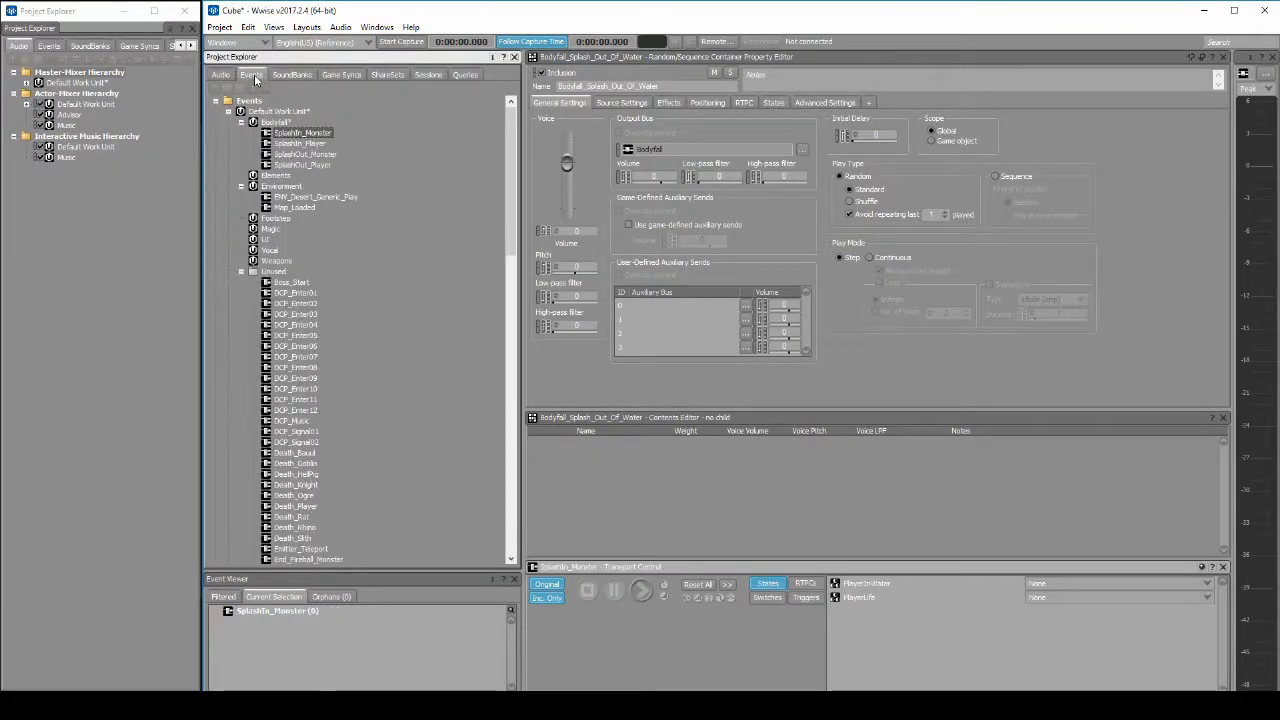
left_click(27, 104)
left_click(51, 125)
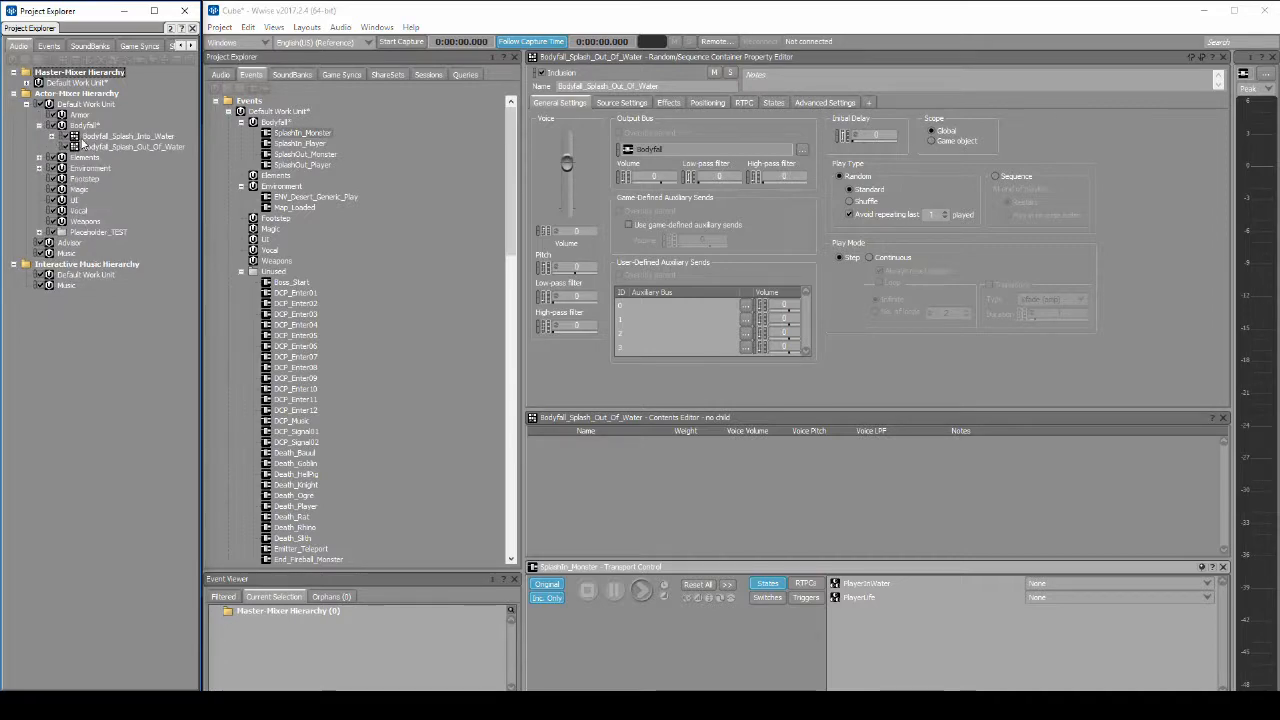
- Replace the Play action target in the SplashIn_Player and SplashIn_Monster events with the Bodyfall_Splash_Into_Water container
left_click(299, 134)
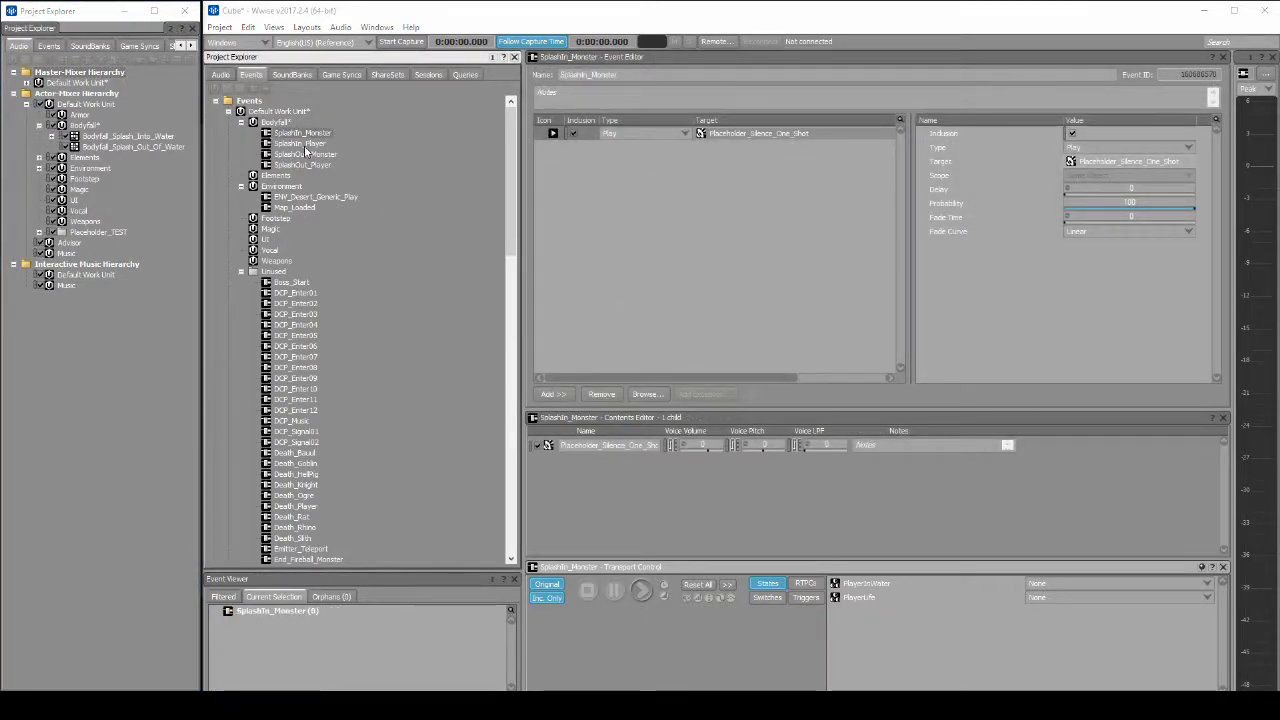
left_click(303, 145)
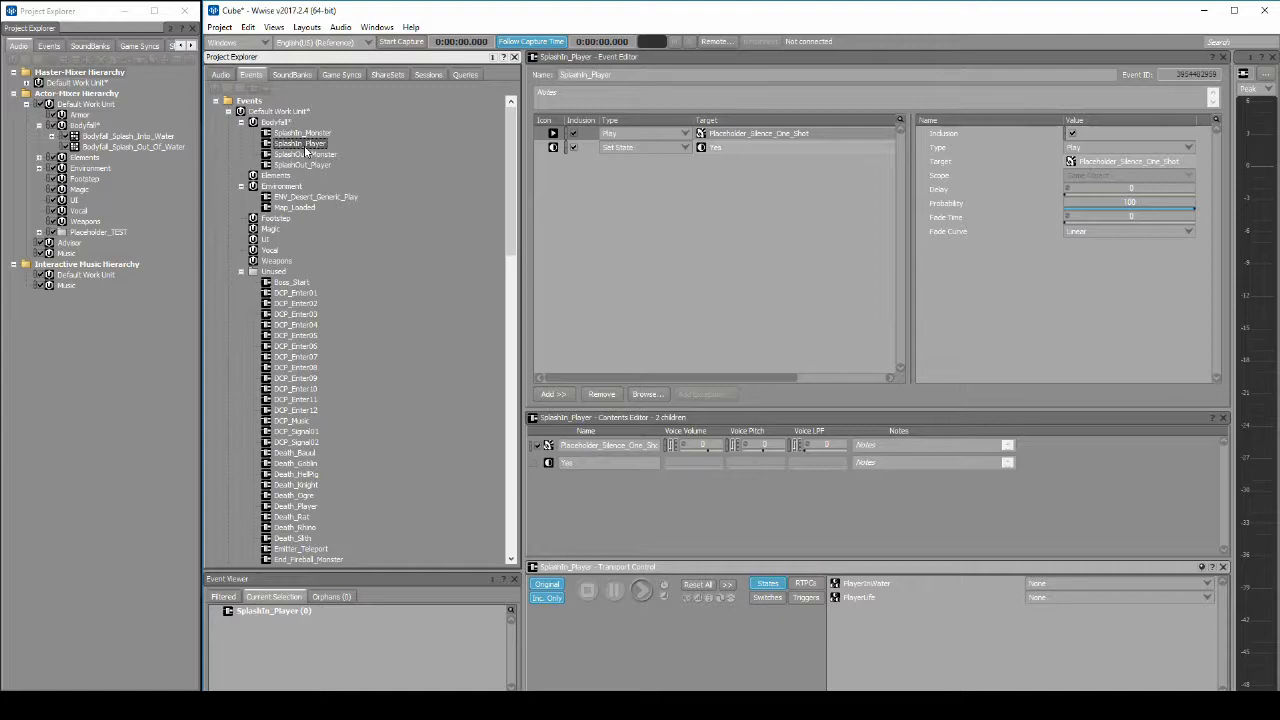
left_click_drag(128, 136, 728, 140)
left_click(316, 135)
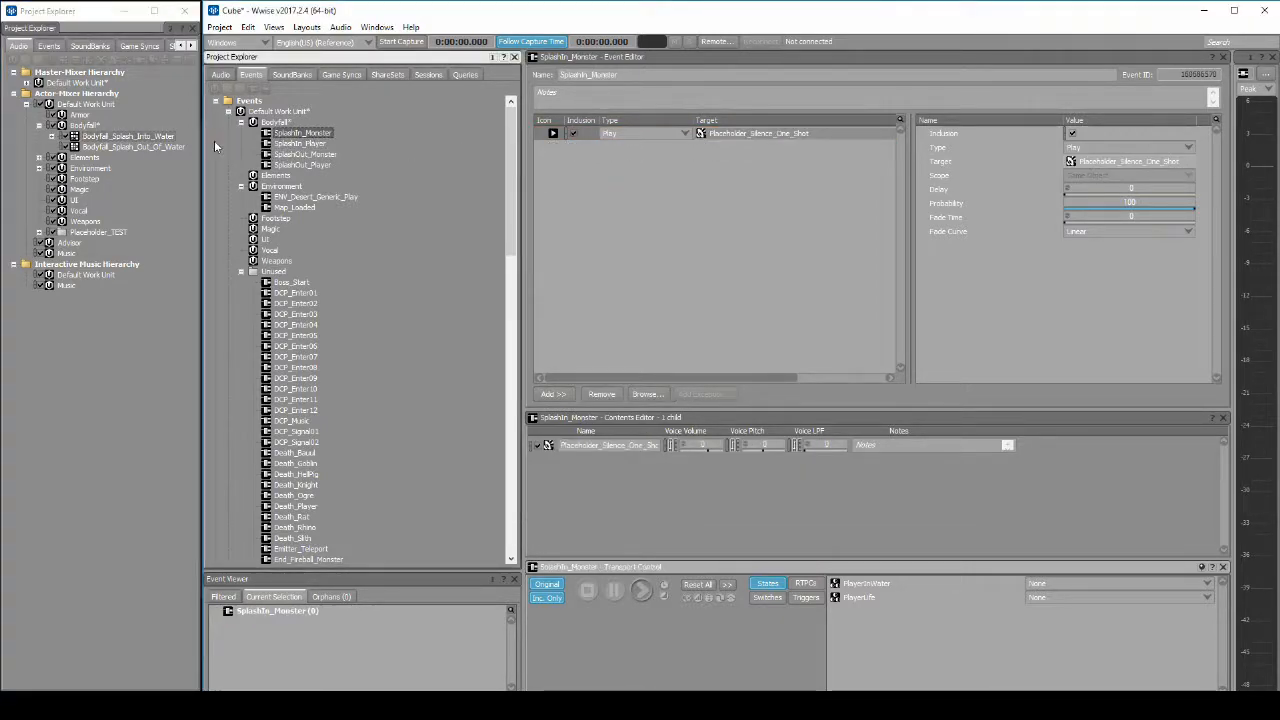
left_click_drag(163, 140, 703, 145)
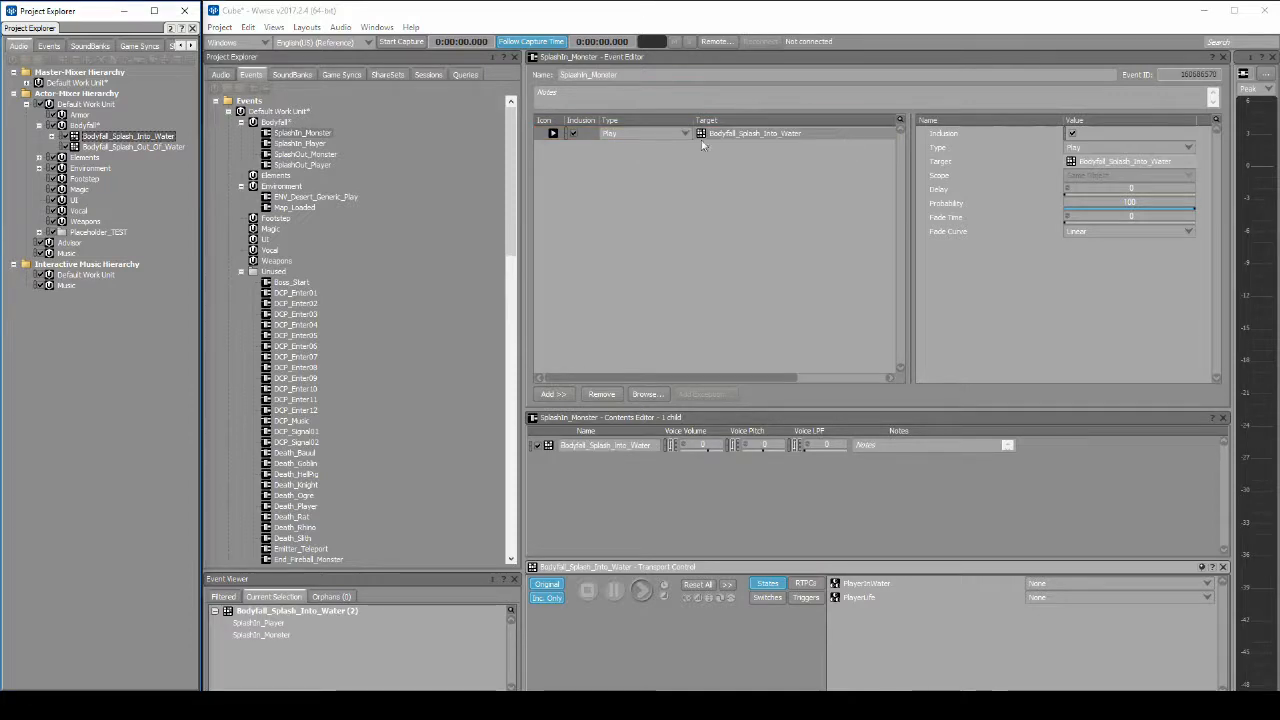
- Replace the Play action target in the SplashOut_Monster and SplashOut_Player events with the Bodyfall_Splash_Out_Of_Water container
left_click(333, 155)
left_click_drag(130, 147, 712, 140)
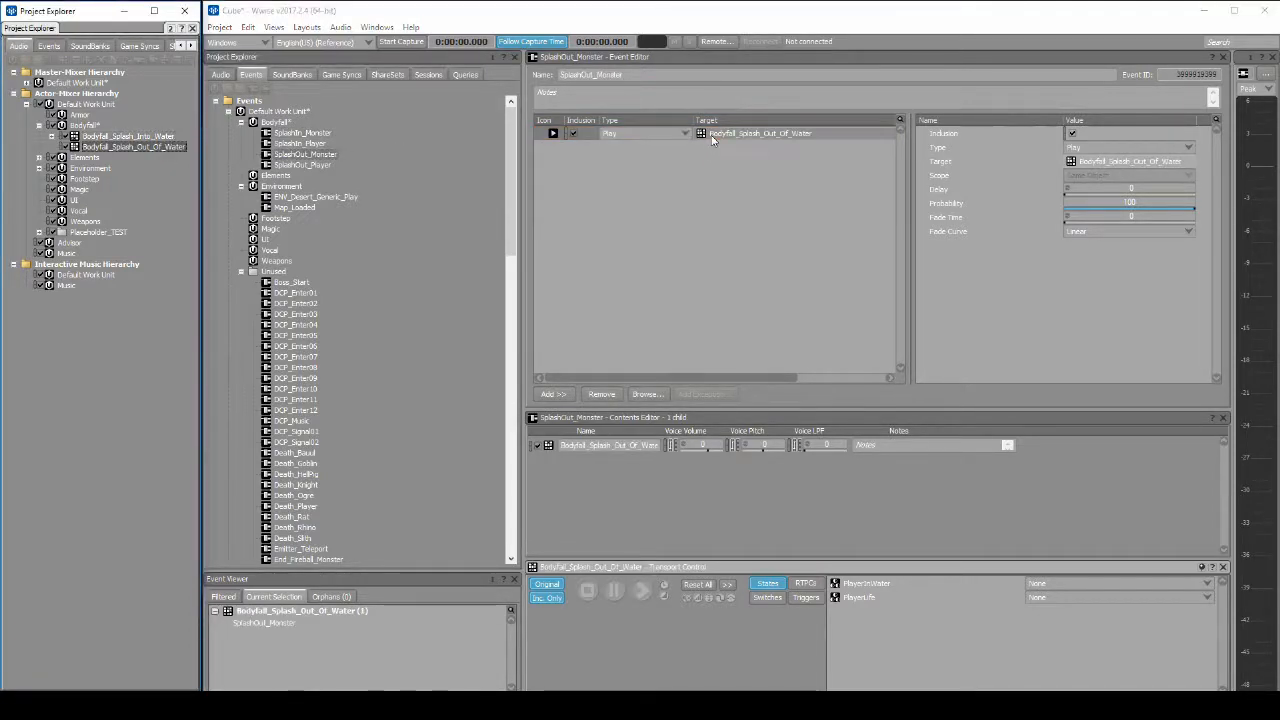
left_click(320, 166)
left_click_drag(165, 150, 779, 152)
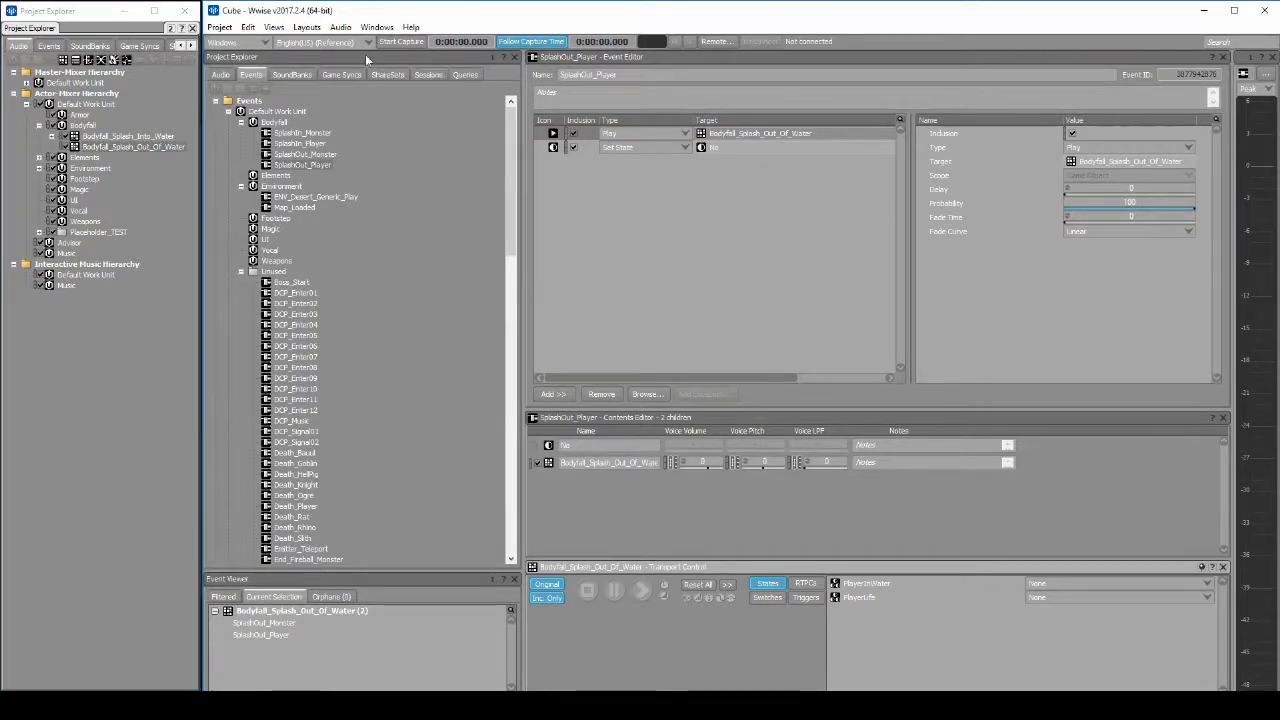
- Switch to the SoundBank layout and generate all the SoundBanks for Windows in English(US)
left_click(306, 27)
left_click(343, 72)
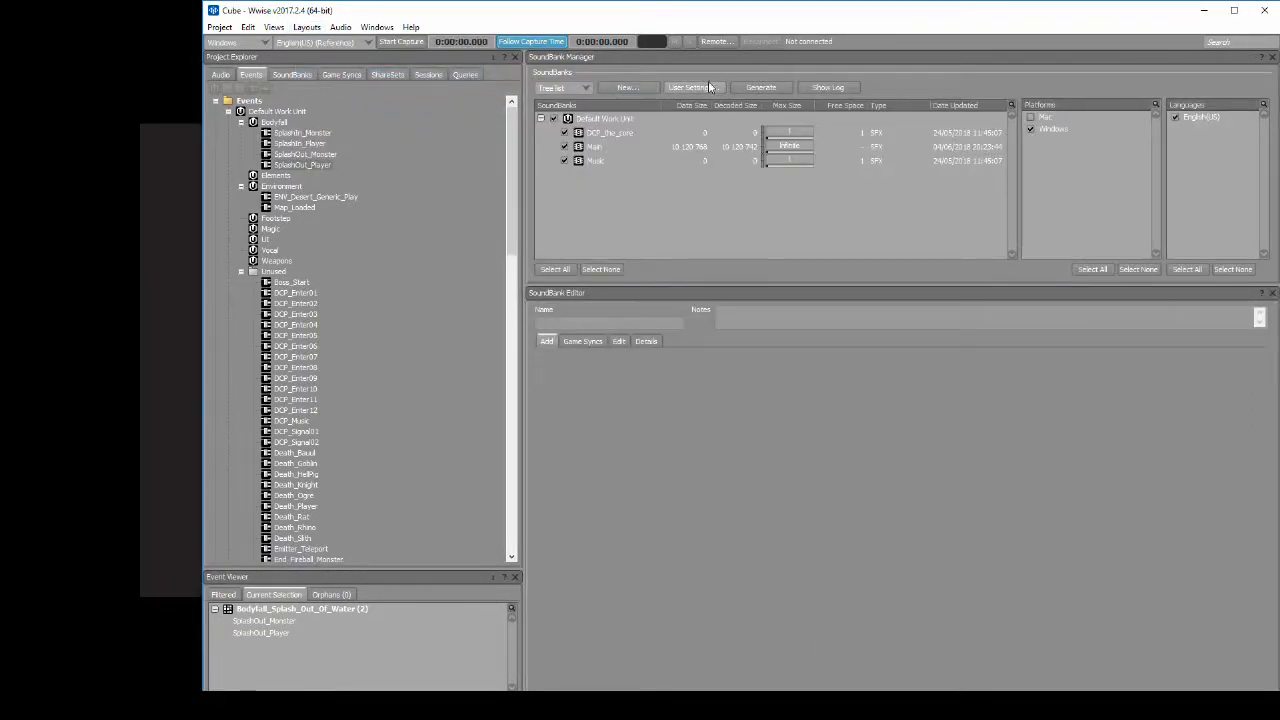
left_click(763, 87)
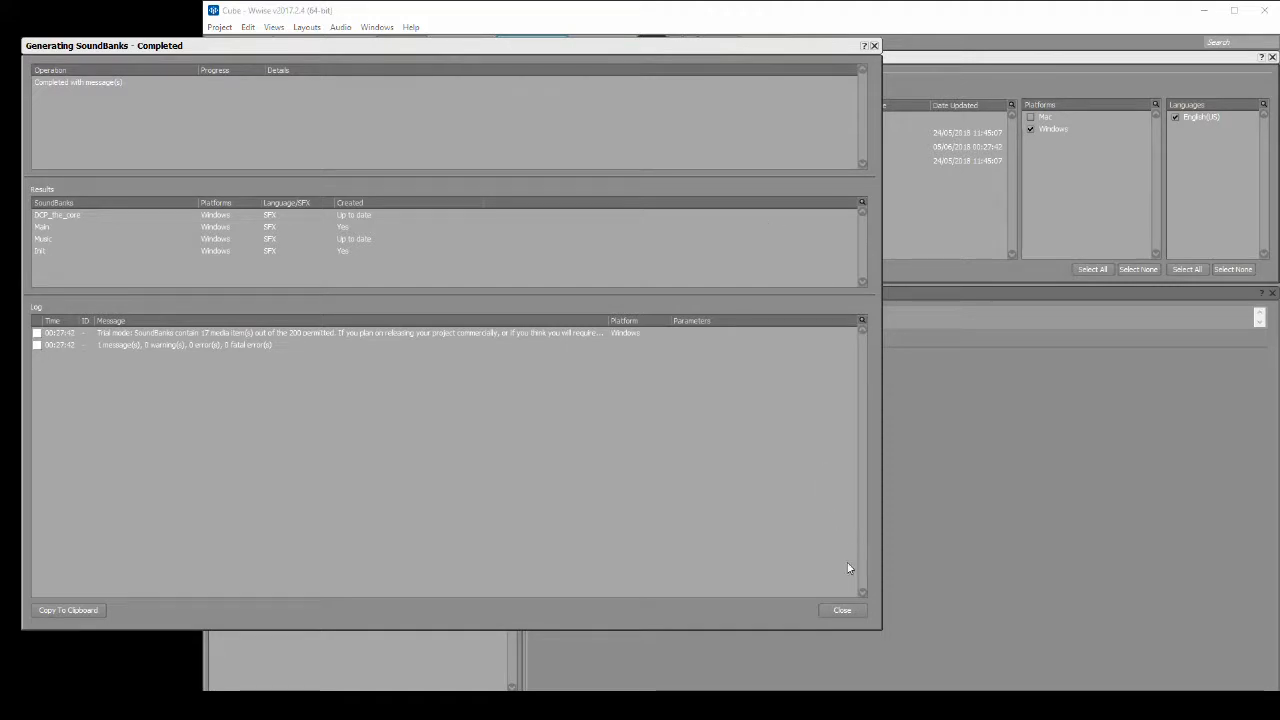
left_click(848, 611)
- Display the contents of the Main SoundBank and save the Cube project
left_click(594, 146)
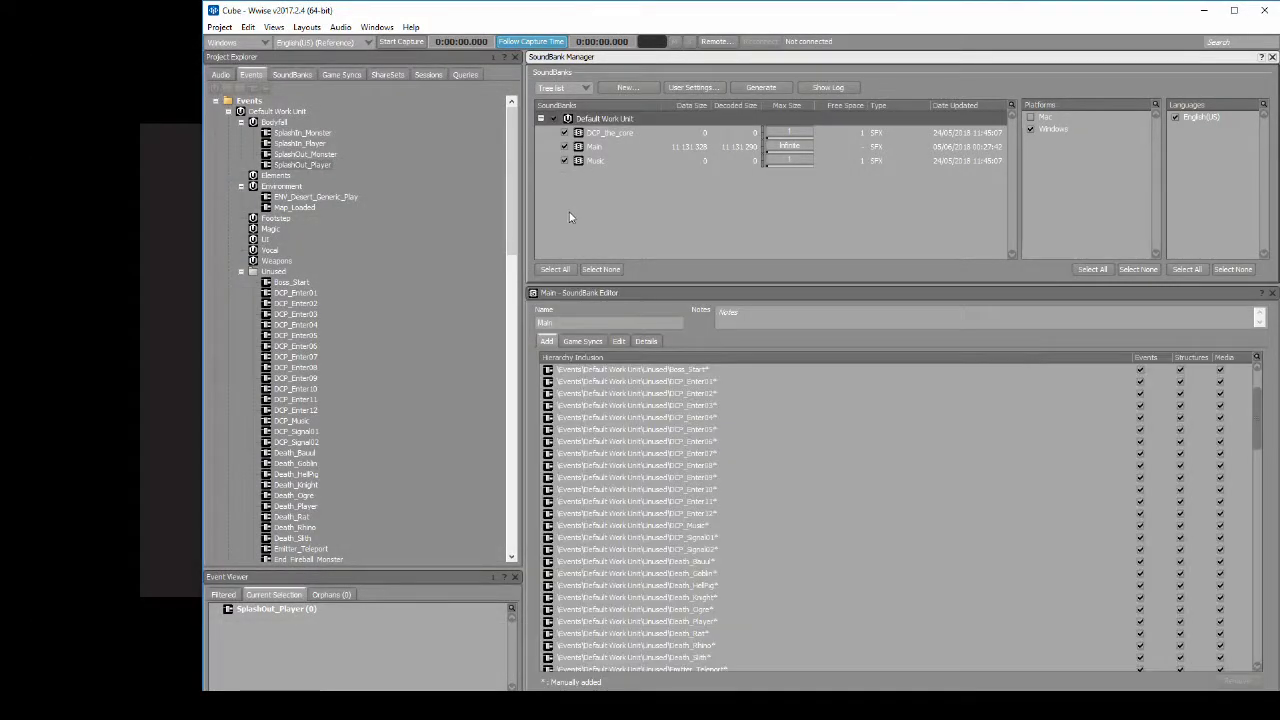
left_click(219, 27)
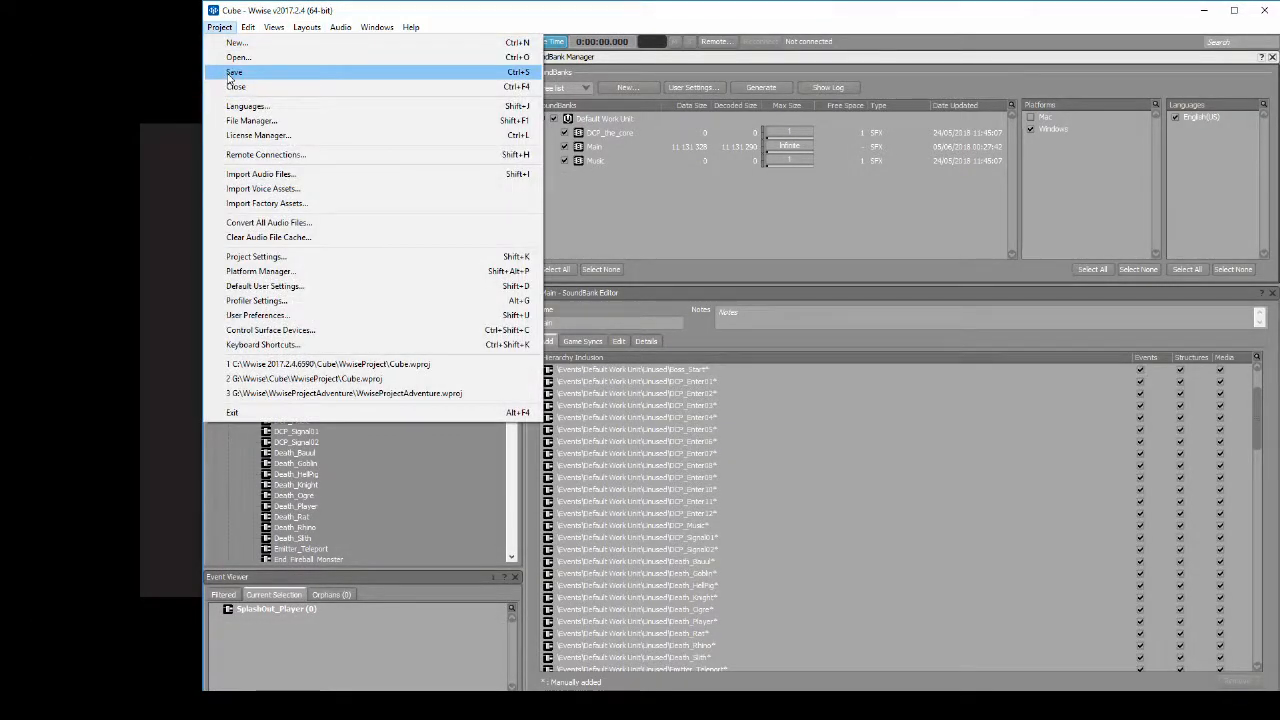
left_click(227, 73)
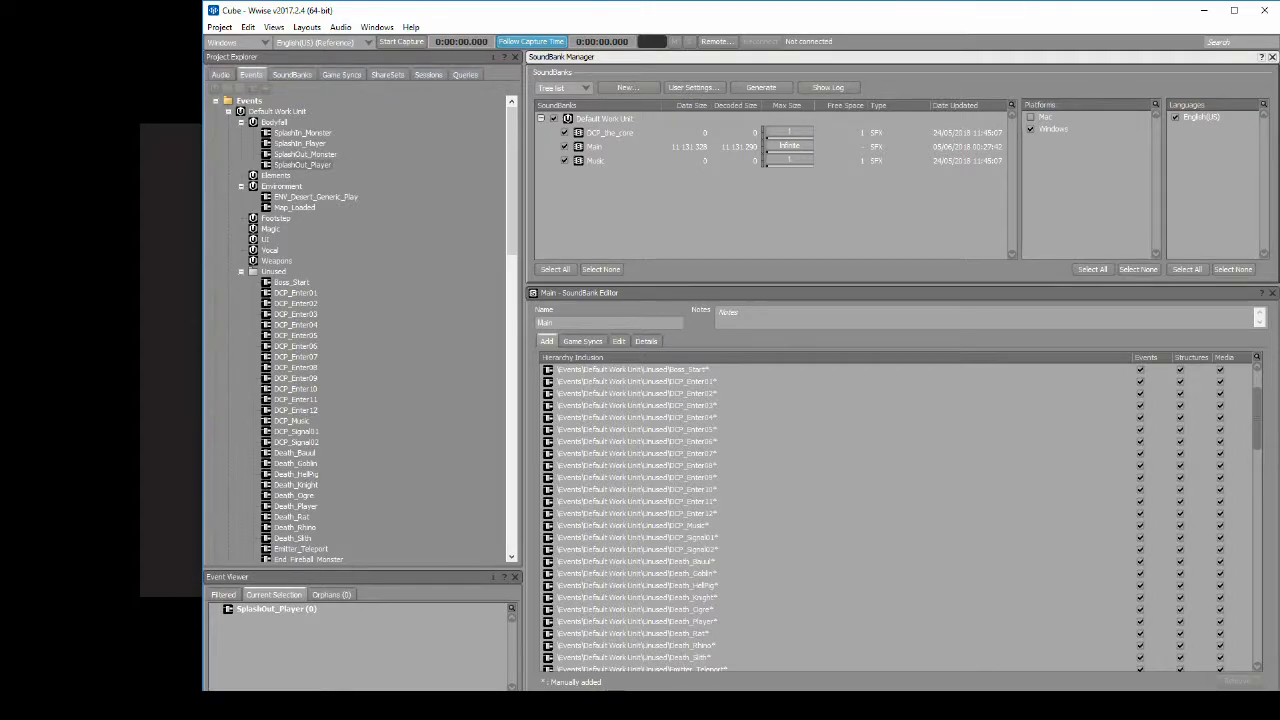